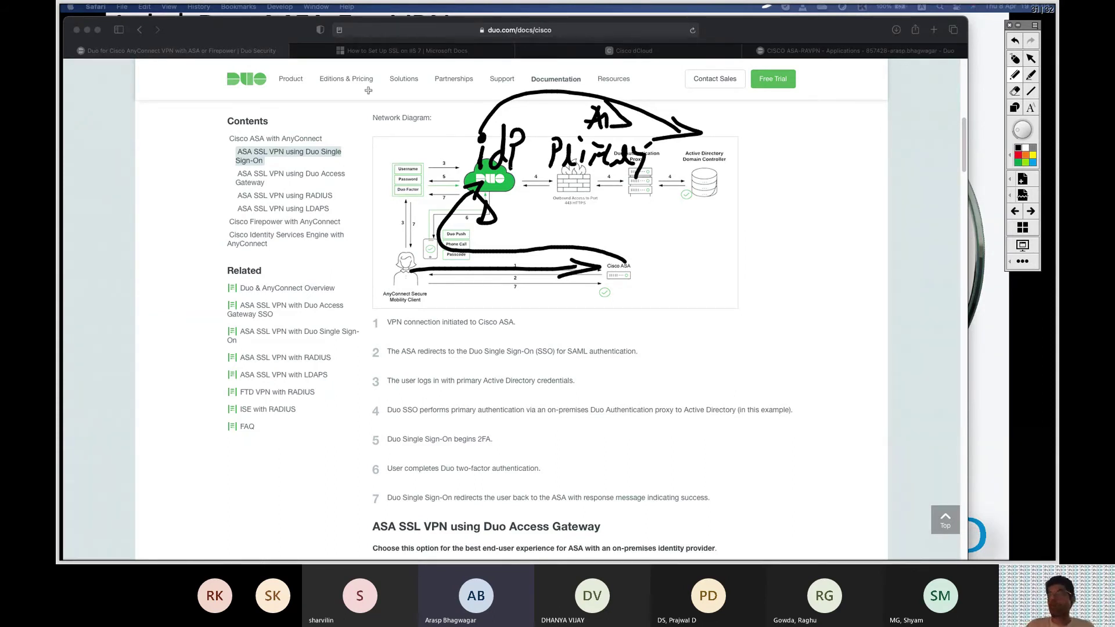
Clear the old ink, scroll to the Access Gateway diagram, mark the firewall and gateway, and write SSO.
click(1029, 60)
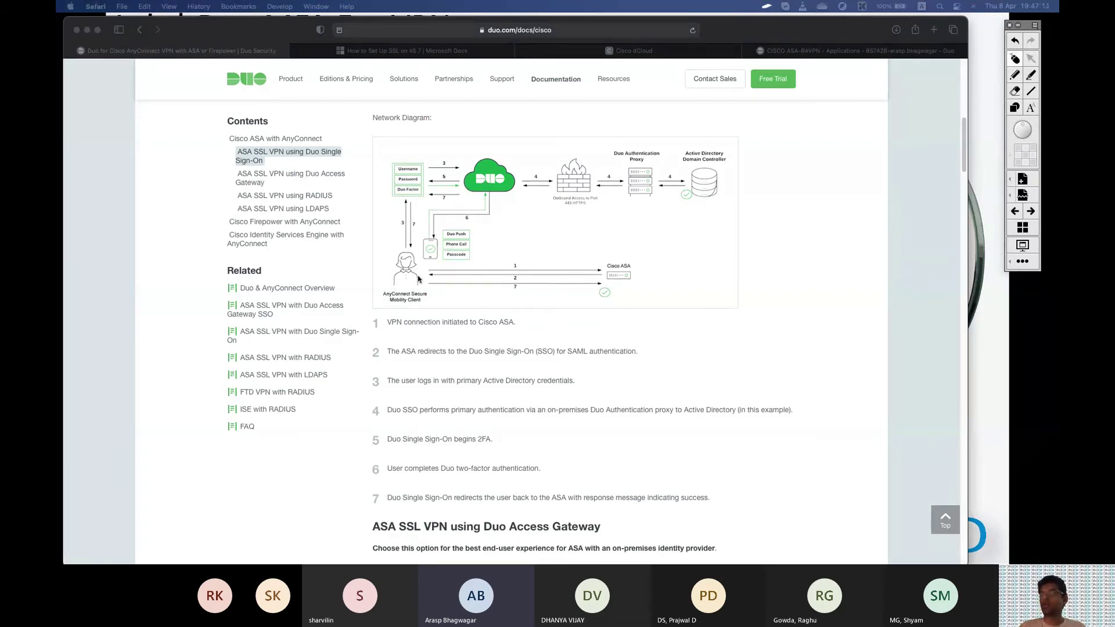
scroll(418, 278, down, 10)
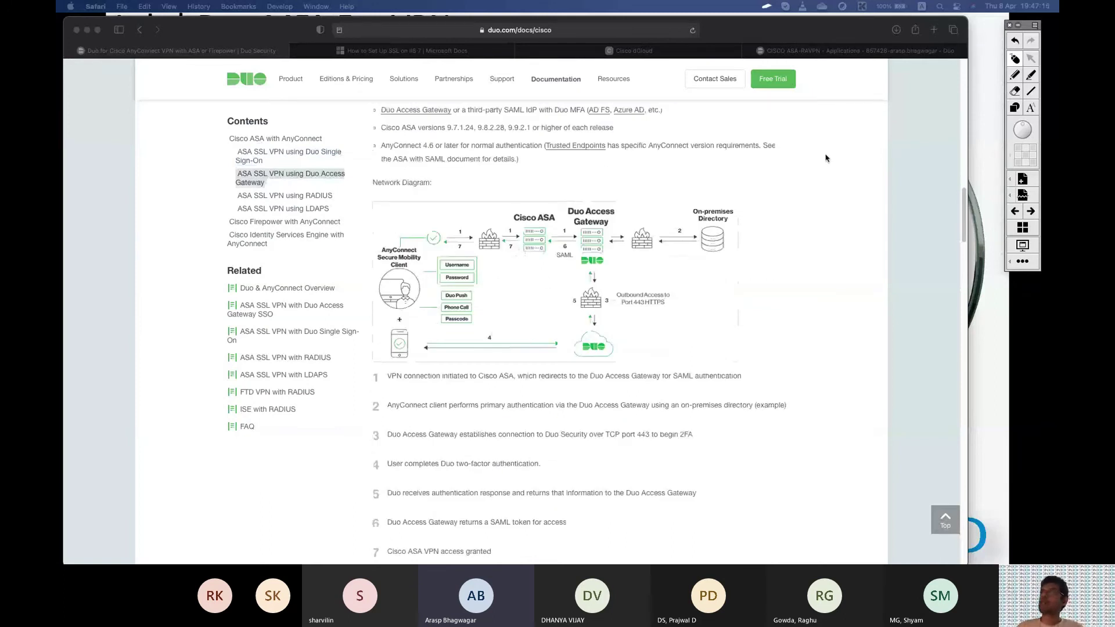
click(1014, 75)
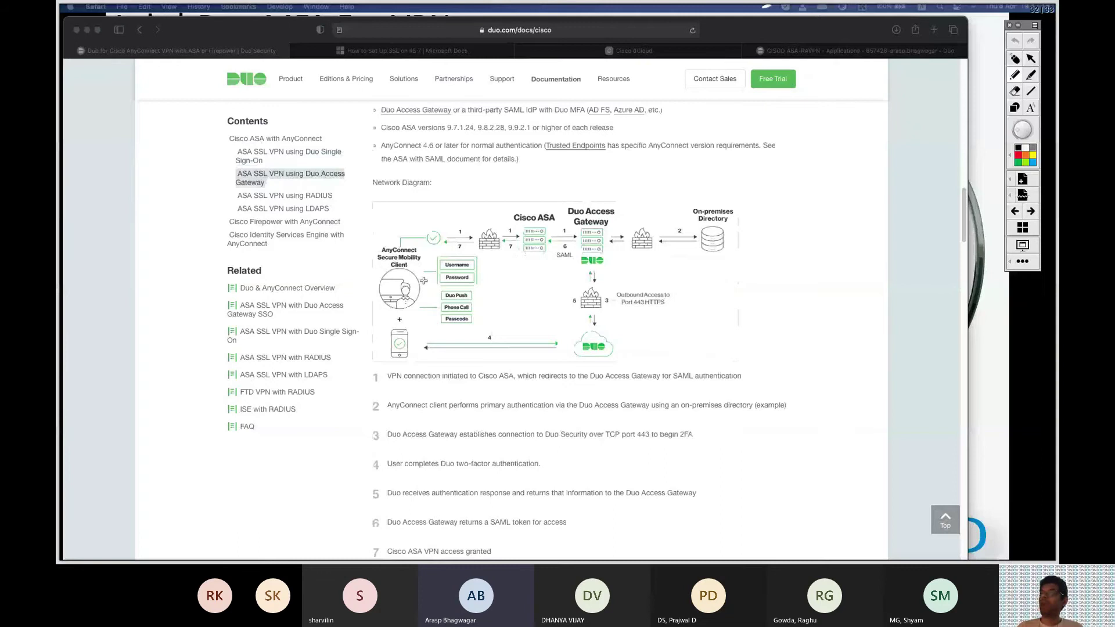
mouse_move(478, 222)
mouse_down()
mouse_move(475, 262)
mouse_move(491, 230)
mouse_move(493, 244)
mouse_move(510, 235)
mouse_up()
mouse_move(559, 200)
mouse_down()
mouse_move(555, 267)
mouse_move(598, 262)
mouse_move(554, 267)
mouse_up()
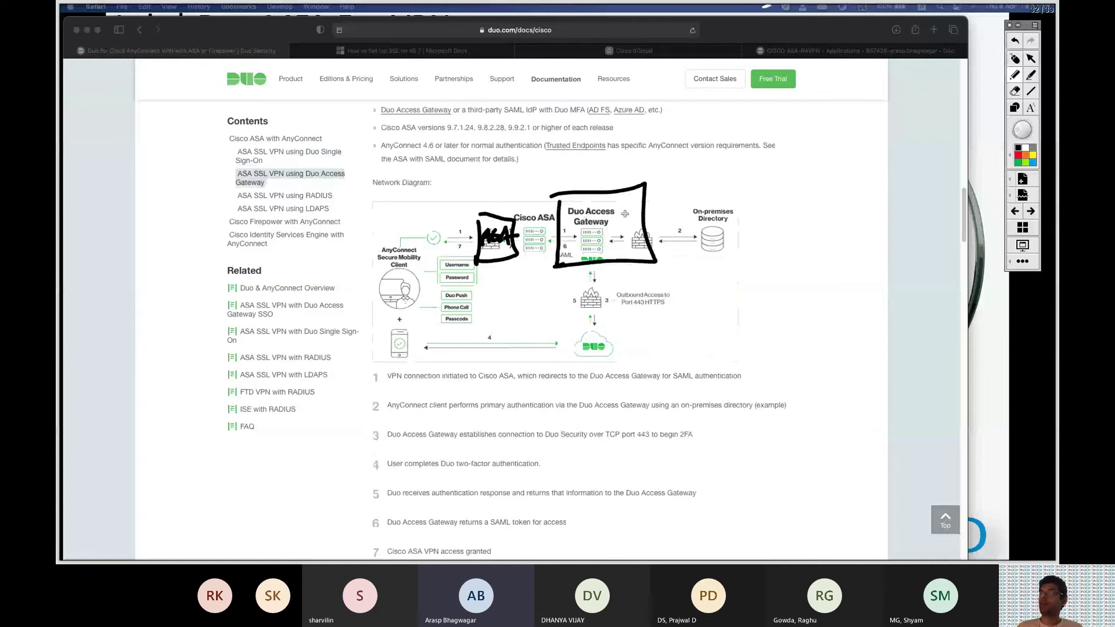
mouse_move(599, 153)
mouse_down()
mouse_move(580, 172)
mouse_move(598, 172)
mouse_up()
drag(628, 152, 626, 153)
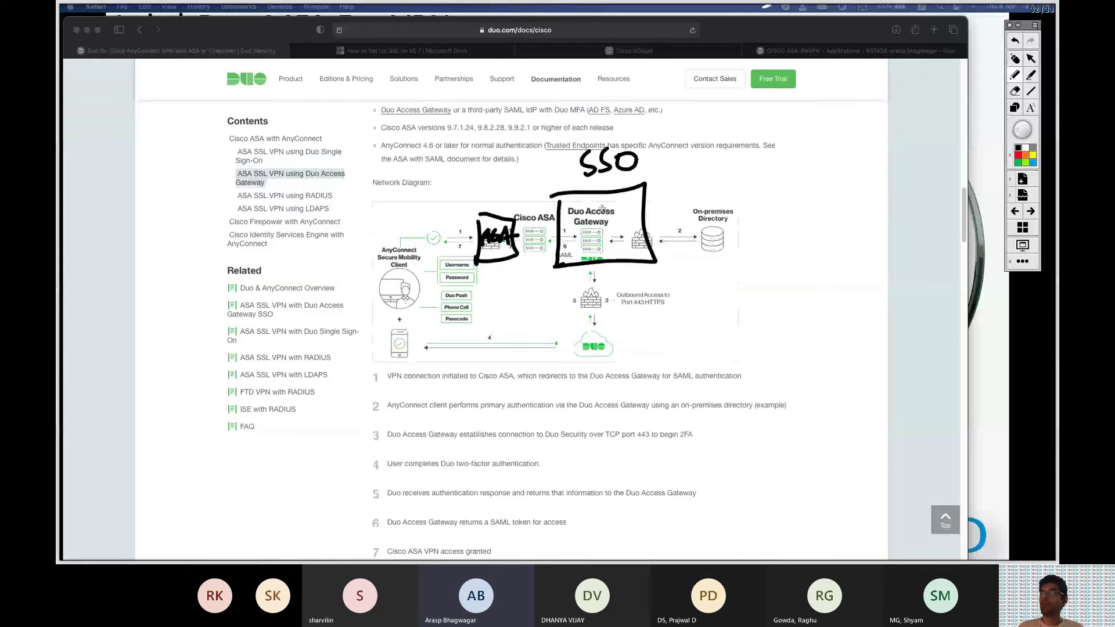
Label the gateway DAG and the directory AD, write and underline 'CISCO', and arrow client to ASA as SAML.
mouse_move(572, 208)
mouse_down()
mouse_move(591, 235)
mouse_move(610, 221)
mouse_move(619, 232)
mouse_move(721, 216)
mouse_move(698, 232)
mouse_move(765, 232)
mouse_up()
drag(757, 187, 774, 276)
mouse_move(787, 256)
mouse_down()
mouse_move(787, 273)
mouse_move(821, 271)
mouse_up()
click(790, 241)
drag(836, 248, 835, 249)
drag(766, 283, 866, 273)
drag(777, 296, 877, 279)
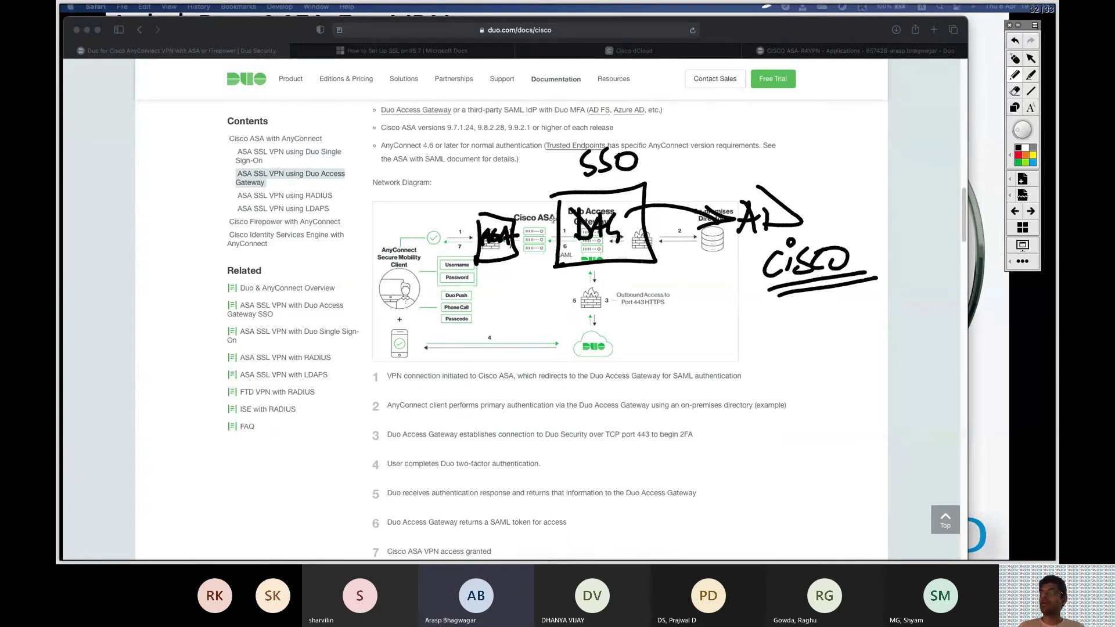
mouse_move(386, 284)
mouse_down()
mouse_move(471, 226)
mouse_move(465, 235)
mouse_move(497, 166)
mouse_move(581, 158)
mouse_move(503, 187)
mouse_move(533, 185)
mouse_move(540, 169)
mouse_move(564, 186)
mouse_up()
drag(498, 203, 567, 186)
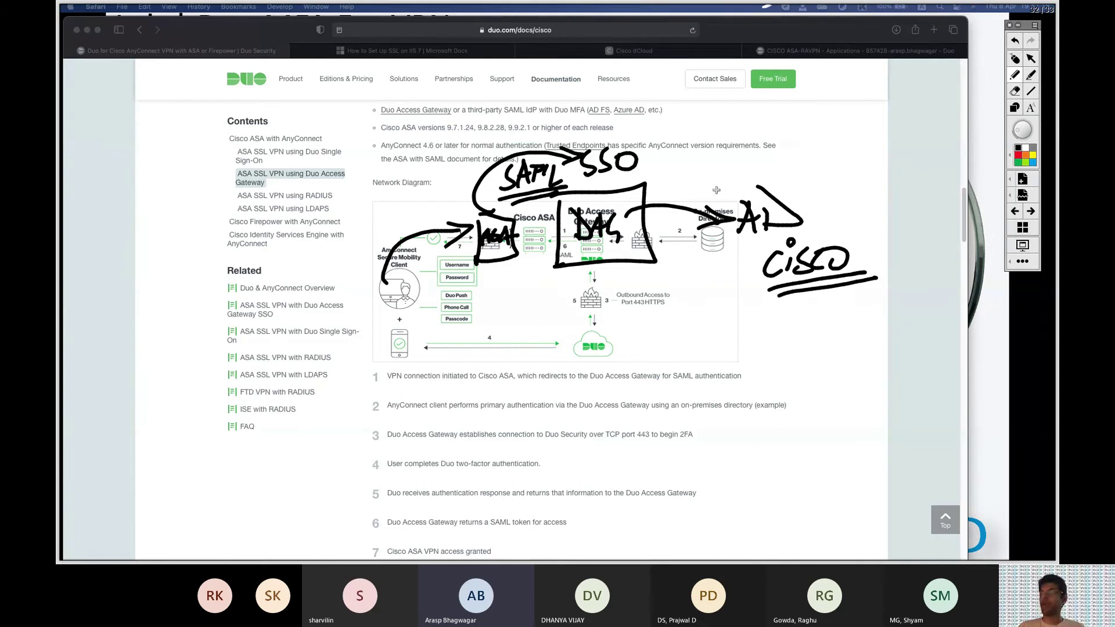
Write and underline 'PRIMARY' above the diagram and arrow the gateway to the Duo cloud.
mouse_move(410, 102)
mouse_down()
mouse_move(409, 135)
mouse_move(413, 119)
mouse_up()
drag(430, 105, 429, 130)
mouse_move(439, 105)
mouse_down()
mouse_move(440, 130)
mouse_move(458, 132)
mouse_up()
click(445, 97)
mouse_move(451, 105)
mouse_down()
mouse_move(478, 100)
mouse_move(503, 116)
mouse_up()
drag(506, 100, 526, 126)
drag(411, 143, 518, 135)
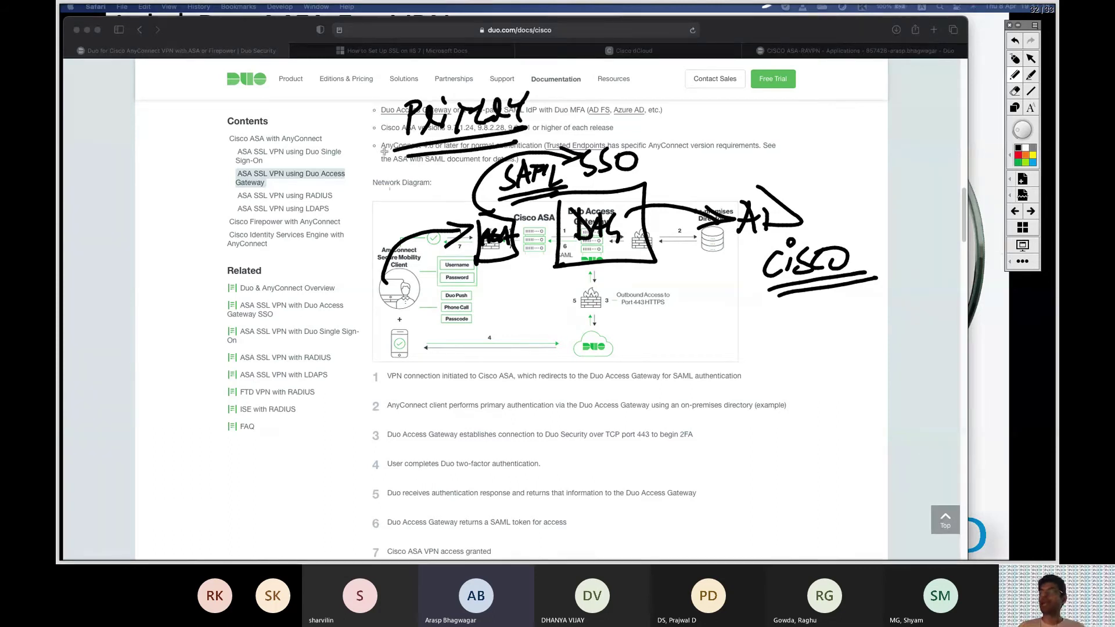
mouse_move(581, 237)
mouse_down()
mouse_move(538, 276)
mouse_move(611, 347)
mouse_up()
drag(586, 328, 612, 347)
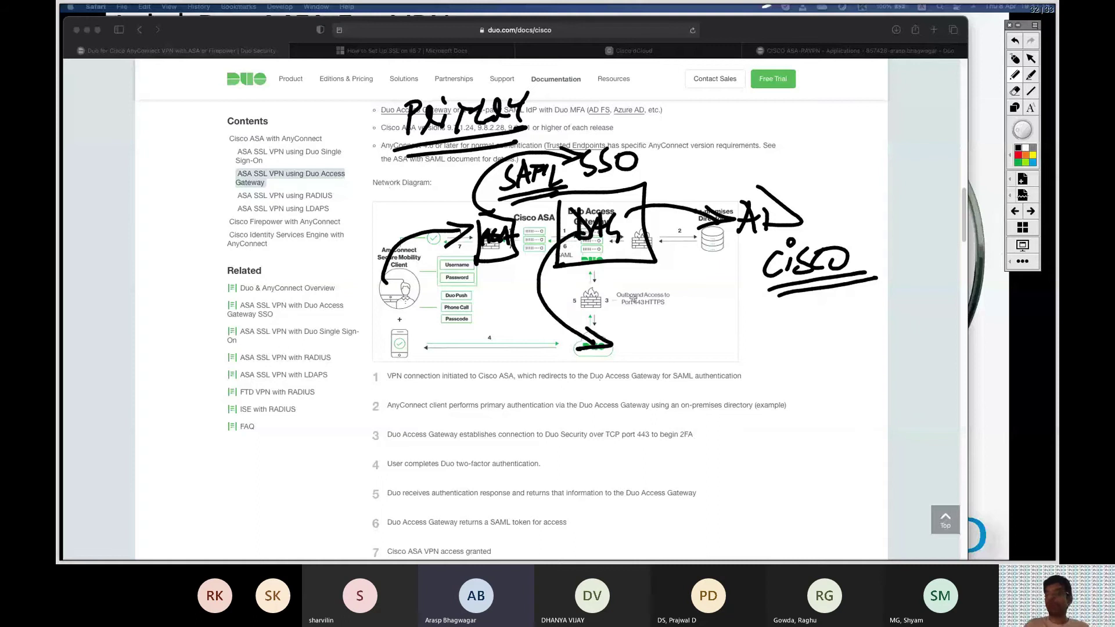
Clear the ink, write SAML by the deployment link, and bracket the SAML and RADIUS/LDAPS contents entries.
click(1014, 59)
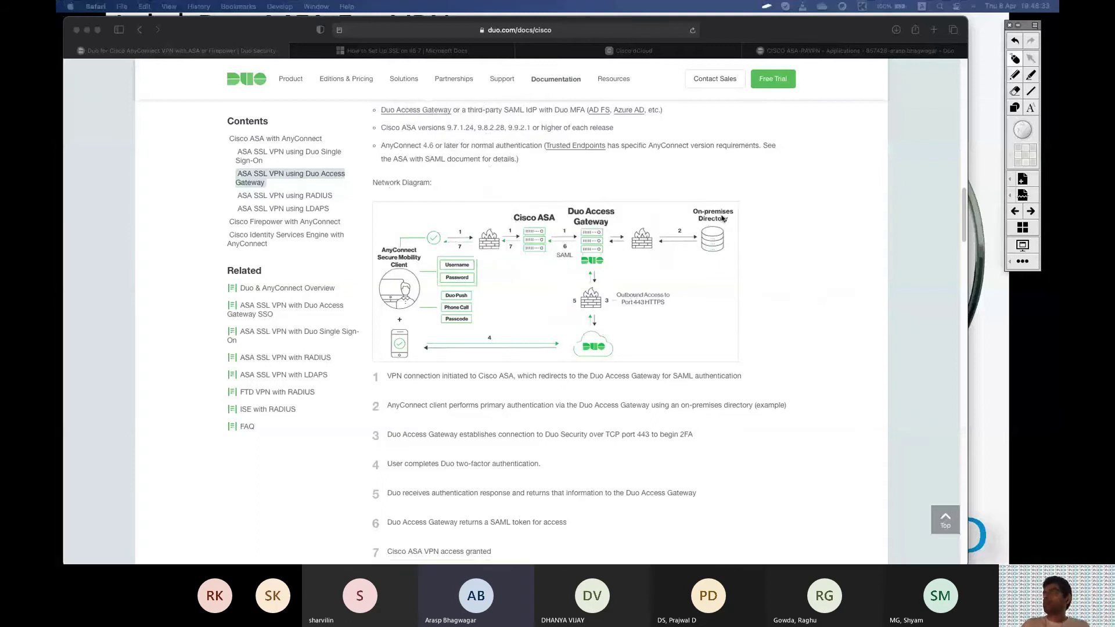
scroll(712, 252, down, 10)
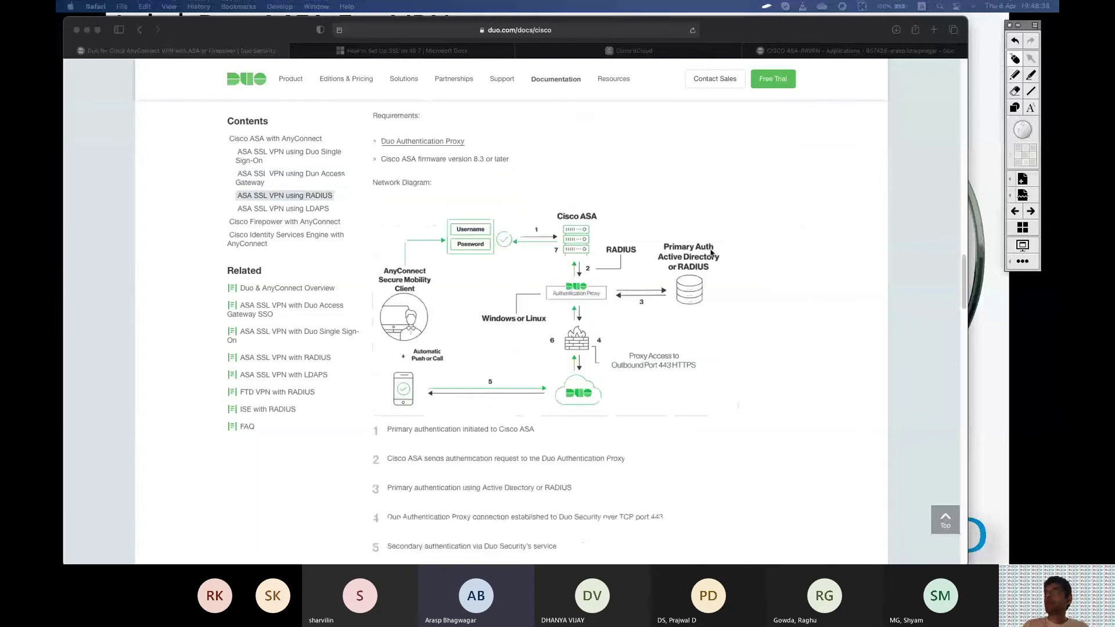
scroll(604, 273, up, 3)
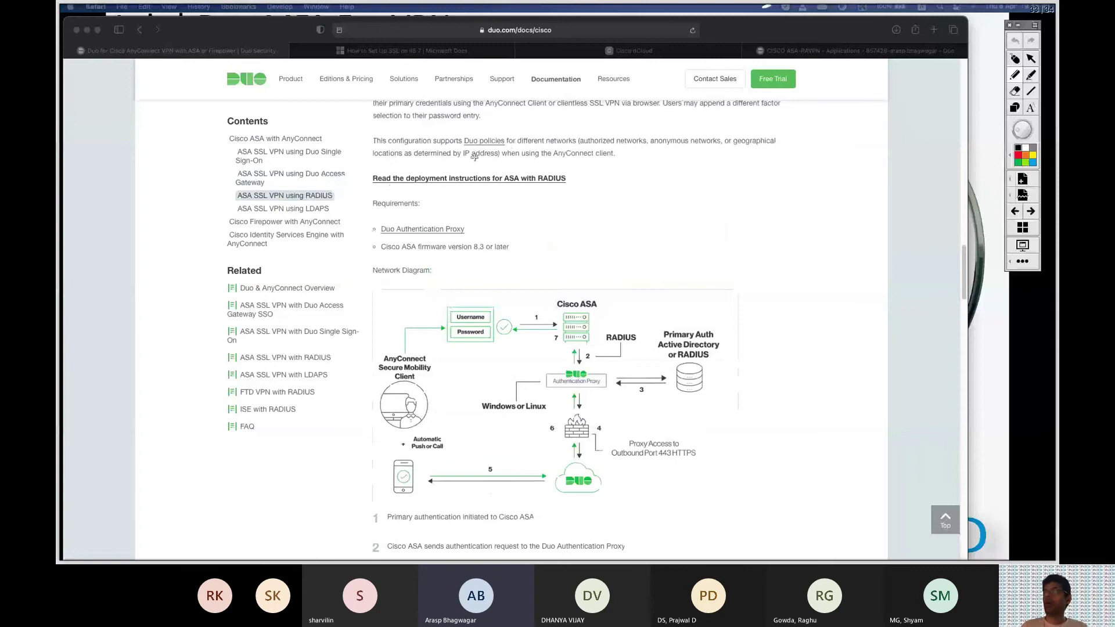
drag(597, 176, 574, 205)
drag(592, 200, 613, 184)
mouse_move(616, 181)
mouse_down()
mouse_move(621, 197)
mouse_move(642, 174)
mouse_up()
drag(638, 169, 663, 187)
mouse_move(558, 207)
mouse_down()
mouse_move(671, 199)
mouse_move(671, 214)
mouse_up()
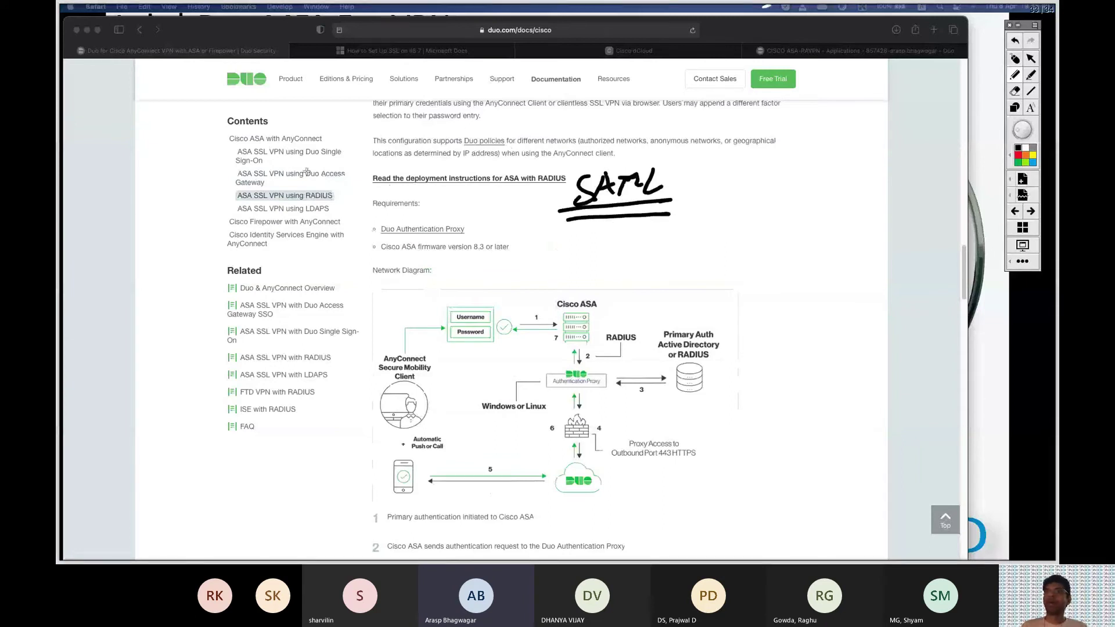
drag(332, 140, 335, 188)
mouse_move(368, 150)
mouse_down()
mouse_move(354, 174)
mouse_move(420, 144)
mouse_move(433, 152)
mouse_up()
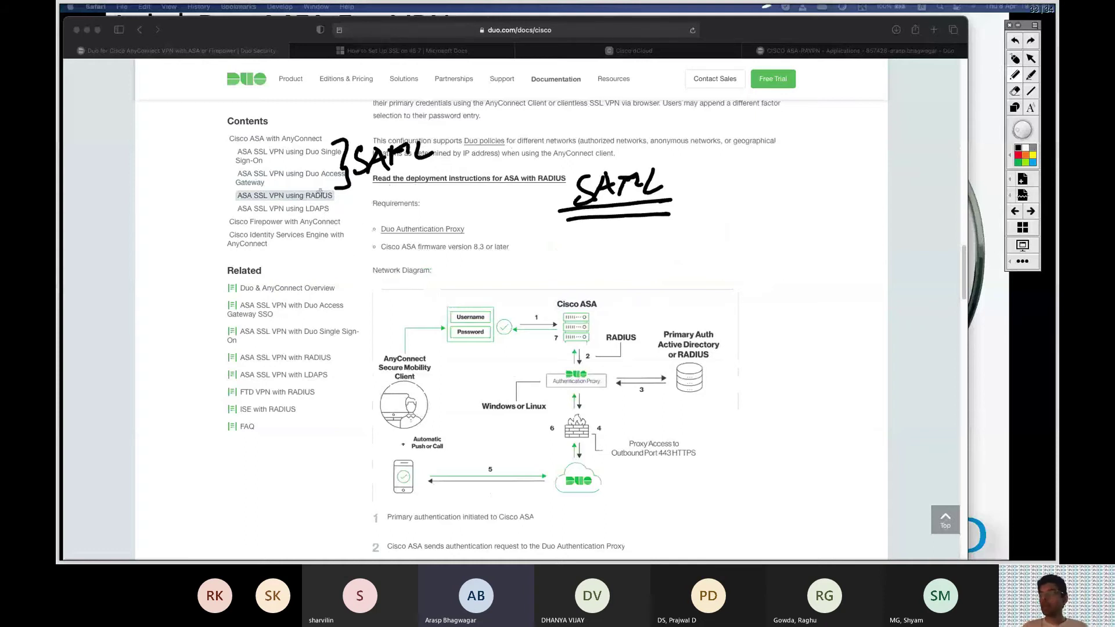
drag(339, 196, 339, 215)
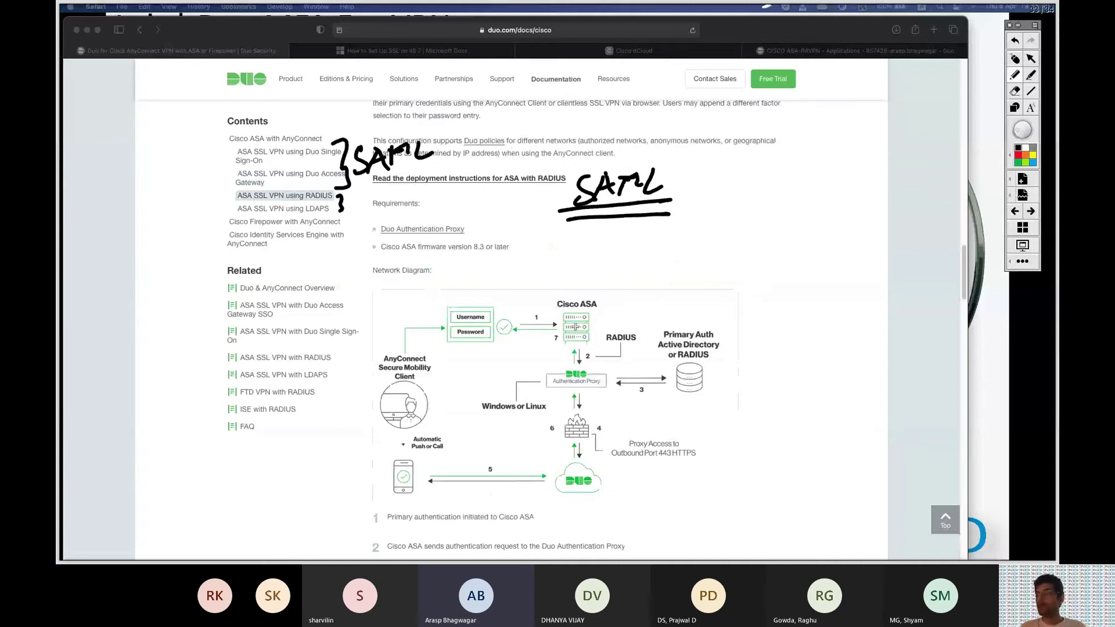
Annotate the RADIUS diagram: 'Authc server', boxed Authentication Proxy, RADIUS arrow from ASA, and arrow to the directory.
mouse_move(668, 283)
mouse_down()
mouse_move(696, 285)
mouse_move(705, 265)
mouse_move(730, 256)
mouse_move(741, 274)
mouse_move(776, 241)
mouse_move(860, 223)
mouse_up()
drag(675, 284, 883, 271)
drag(705, 303, 878, 293)
mouse_move(542, 367)
mouse_down()
mouse_move(630, 404)
mouse_move(519, 408)
mouse_up()
key(ctrl+z)
mouse_move(546, 363)
mouse_down()
mouse_move(610, 403)
mouse_move(489, 415)
mouse_move(517, 410)
mouse_up()
key(ctrl+z)
drag(490, 422, 552, 422)
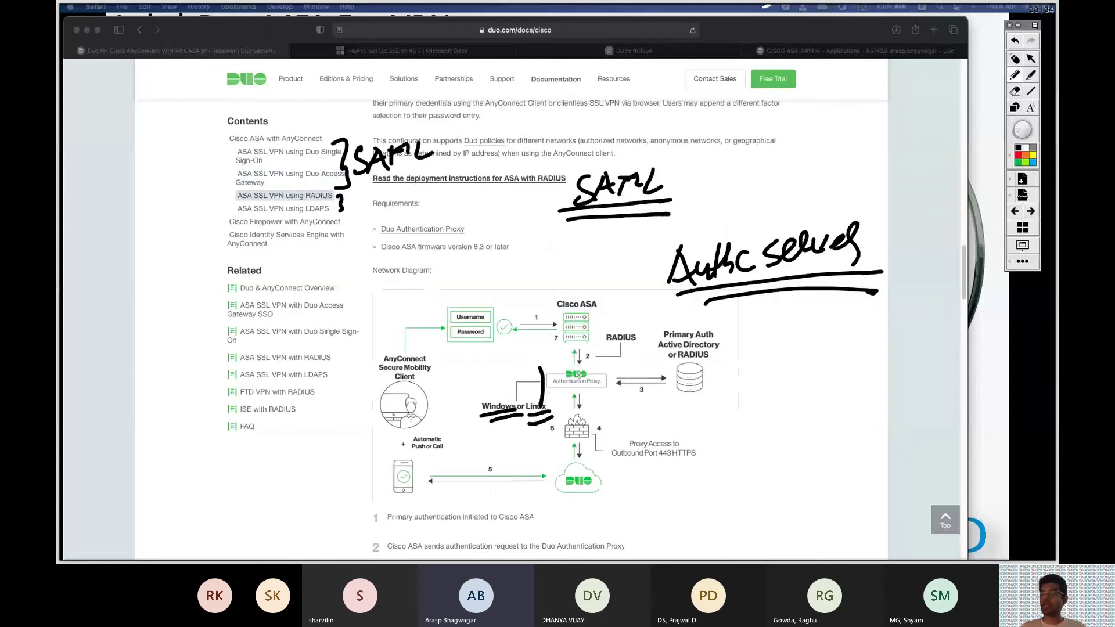
mouse_move(532, 366)
mouse_down()
mouse_move(581, 400)
mouse_move(541, 402)
mouse_up()
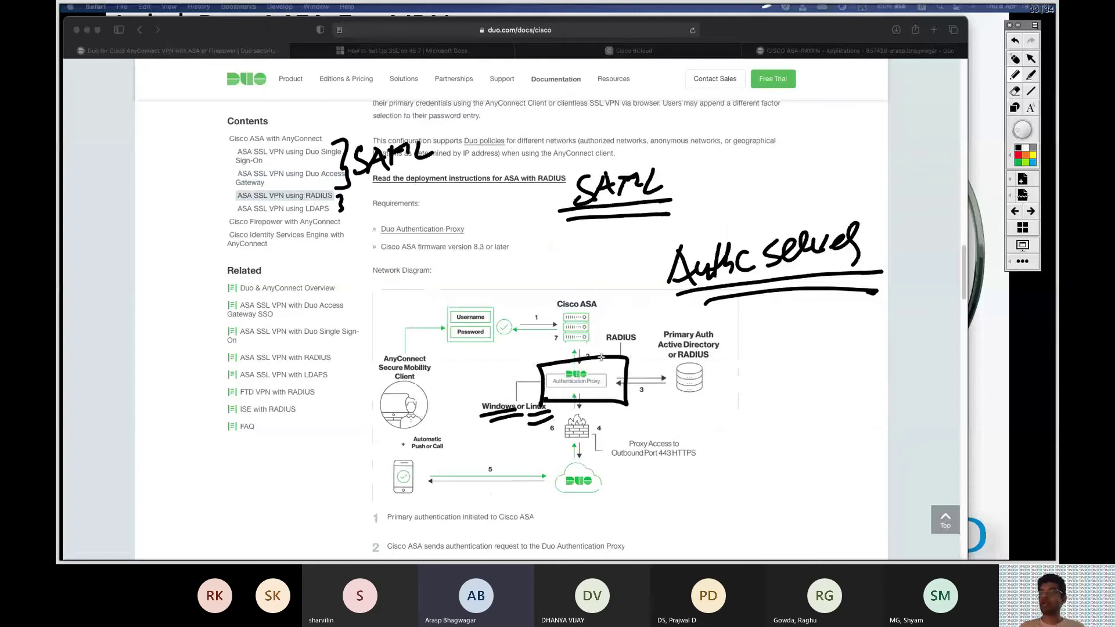
drag(569, 321, 583, 357)
drag(602, 335, 669, 329)
mouse_move(609, 367)
mouse_down()
mouse_move(703, 357)
mouse_move(694, 366)
mouse_up()
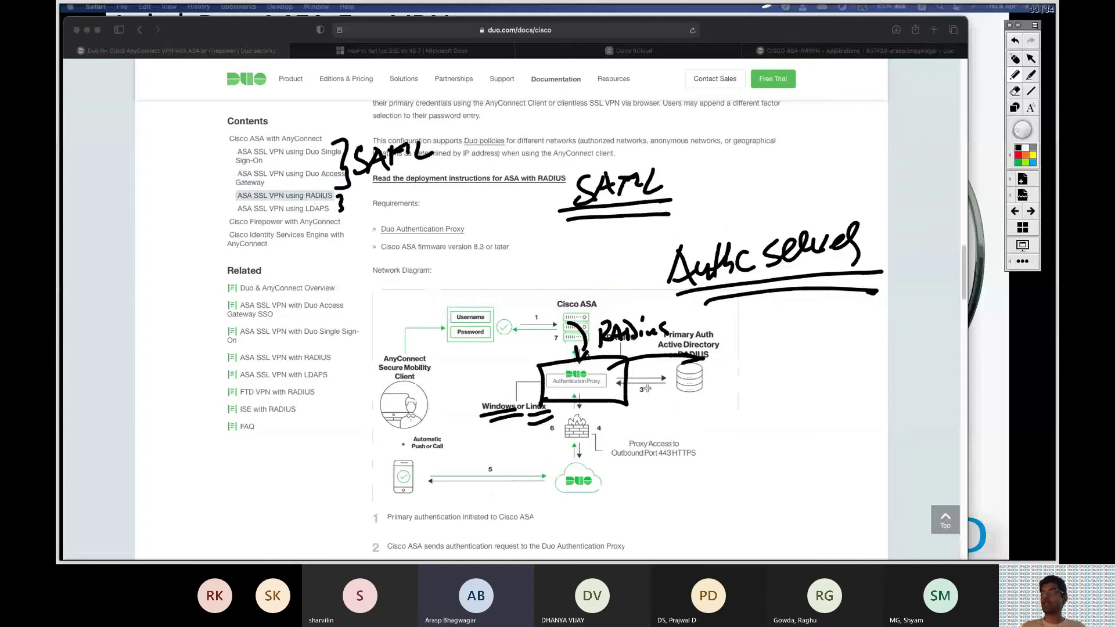
mouse_move(620, 385)
mouse_down()
mouse_move(700, 368)
mouse_move(674, 388)
mouse_up()
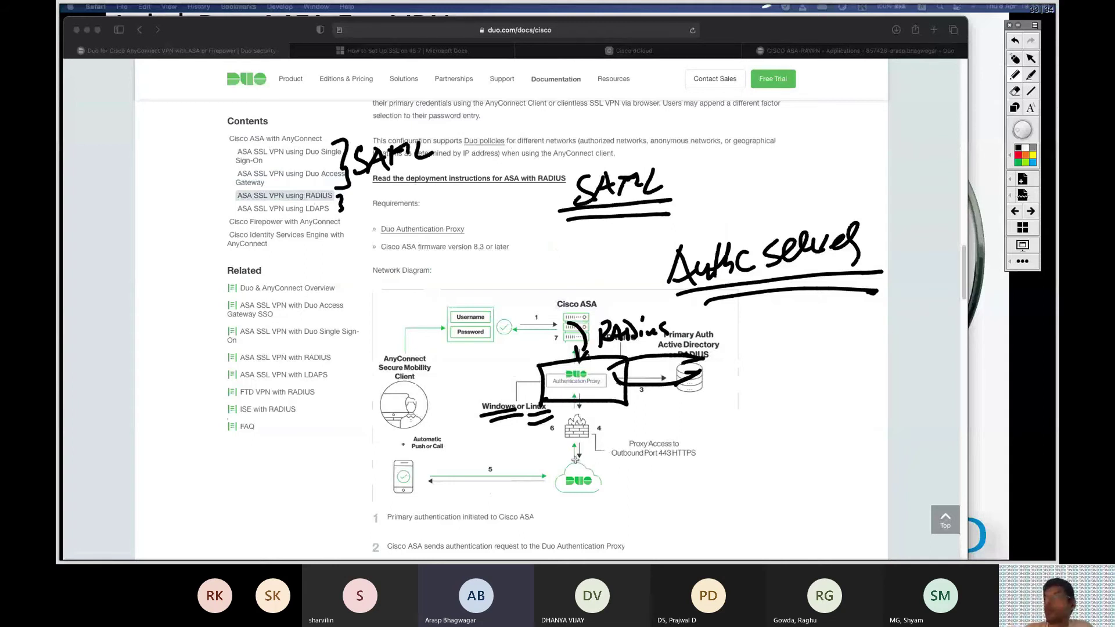
Clear all ink from the docs page and bring up the DEMO slide.
click(1014, 59)
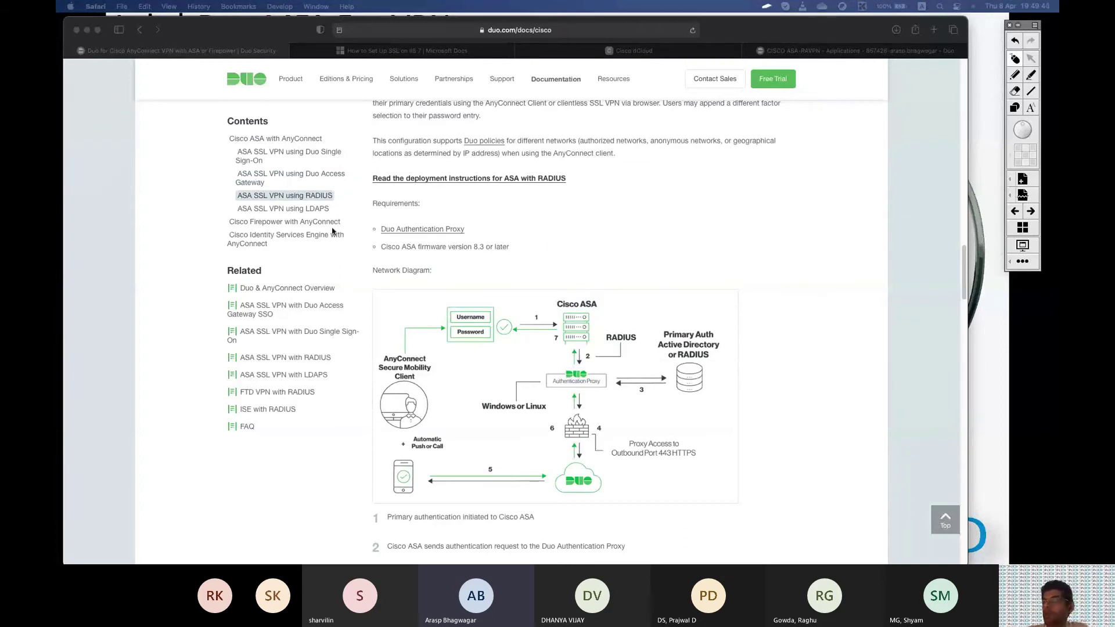
click(1017, 76)
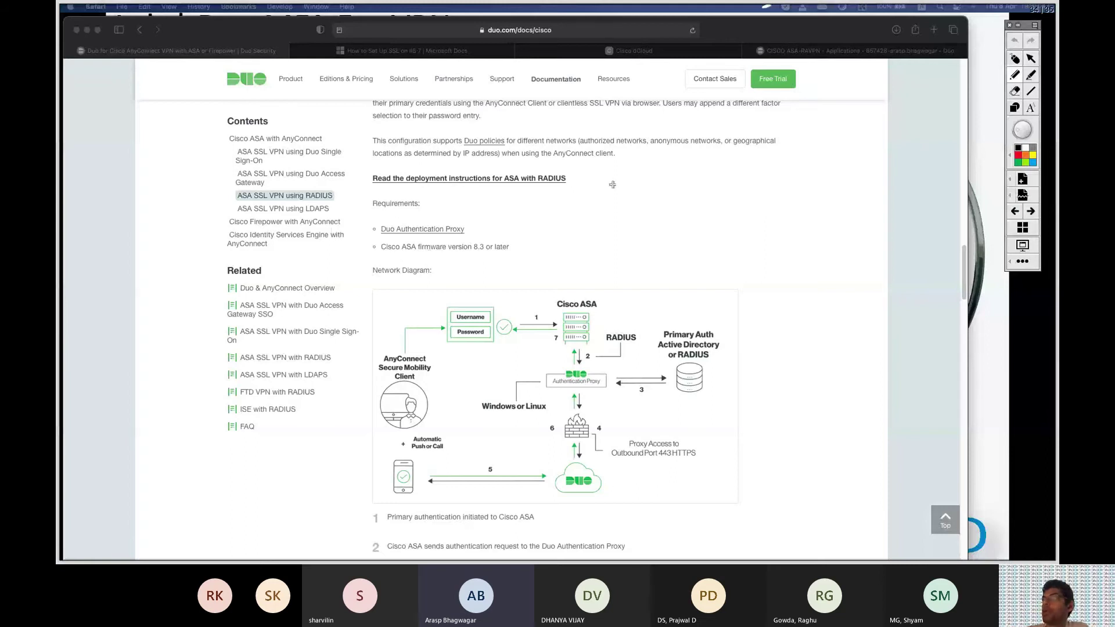
click(1014, 58)
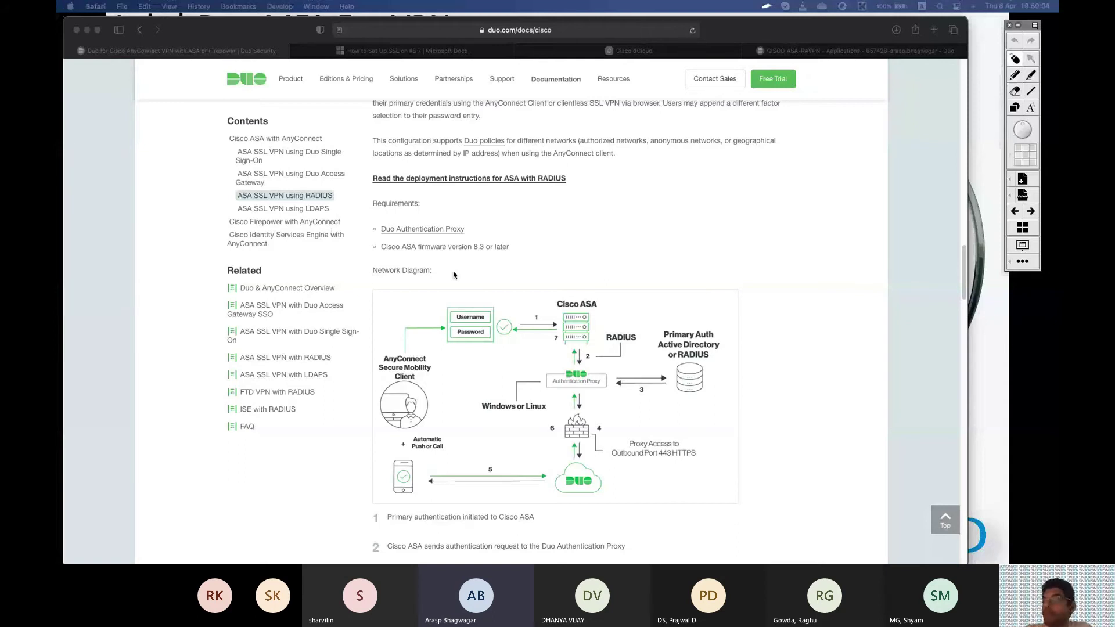
key(super+Tab)
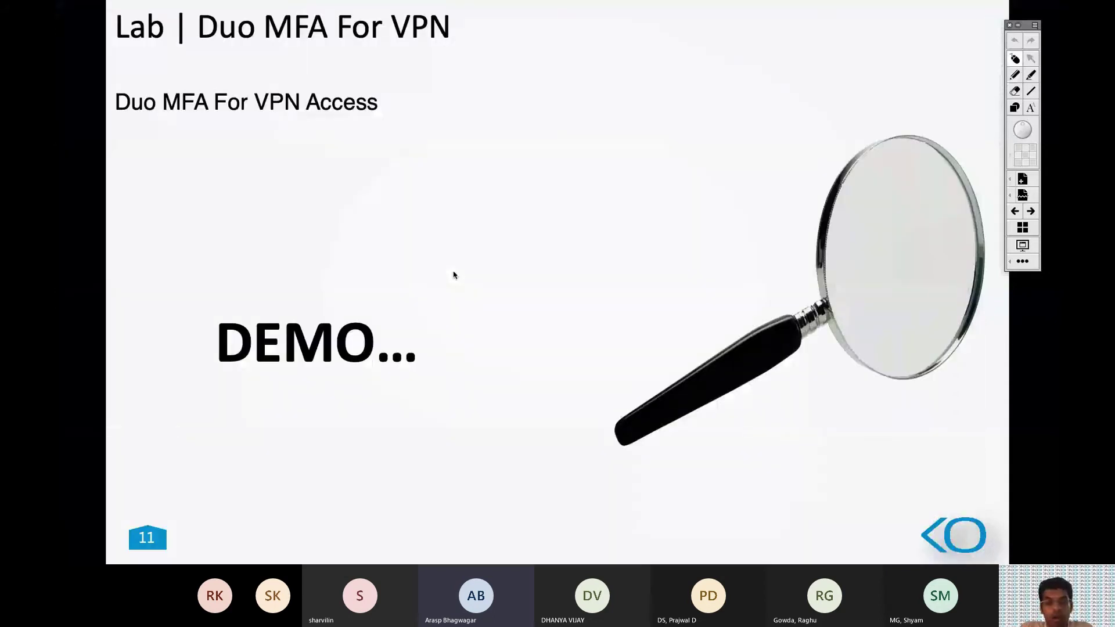
Leave the slide, look over the Cisco Duo Lab v1 session in dCloud, and go to the Duo admin Dashboard.
key(super+Tab)
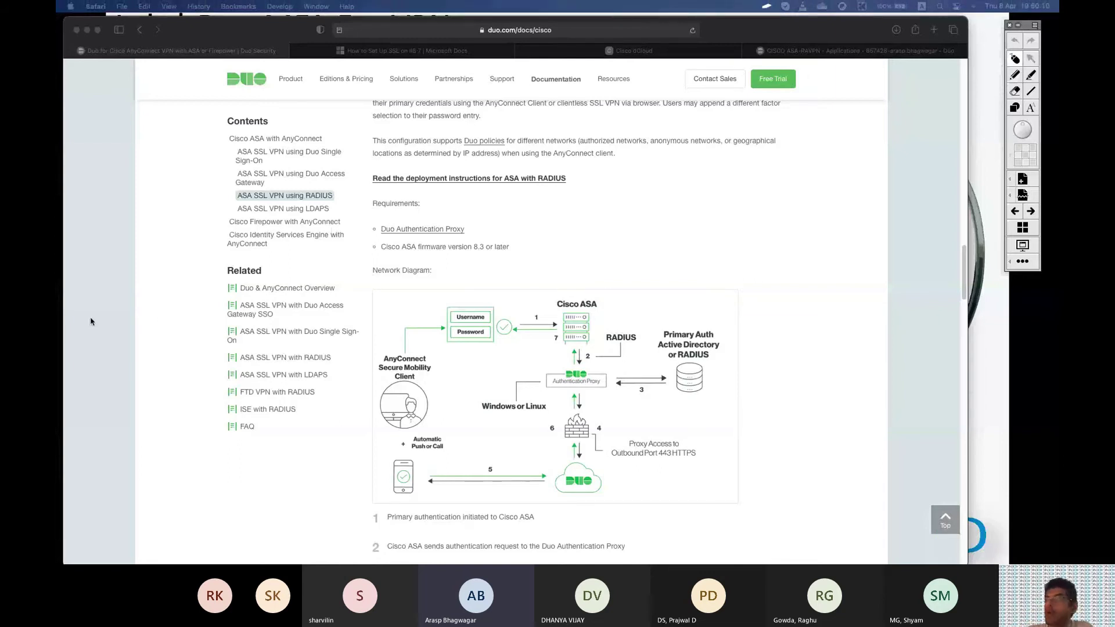
scroll(713, 337, up, 10)
click(649, 55)
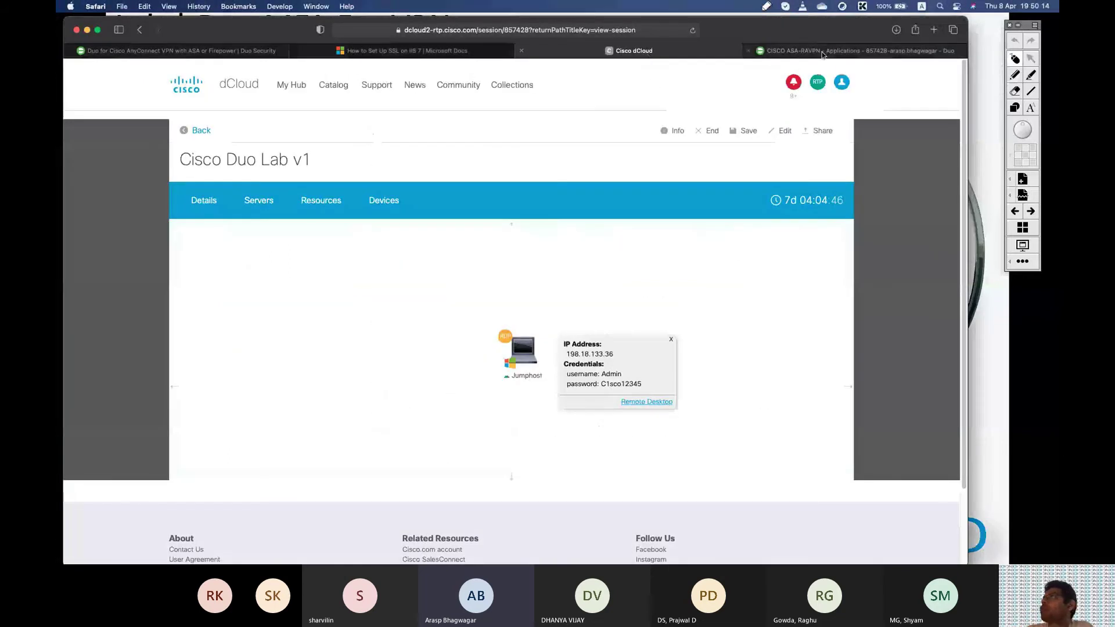
click(839, 53)
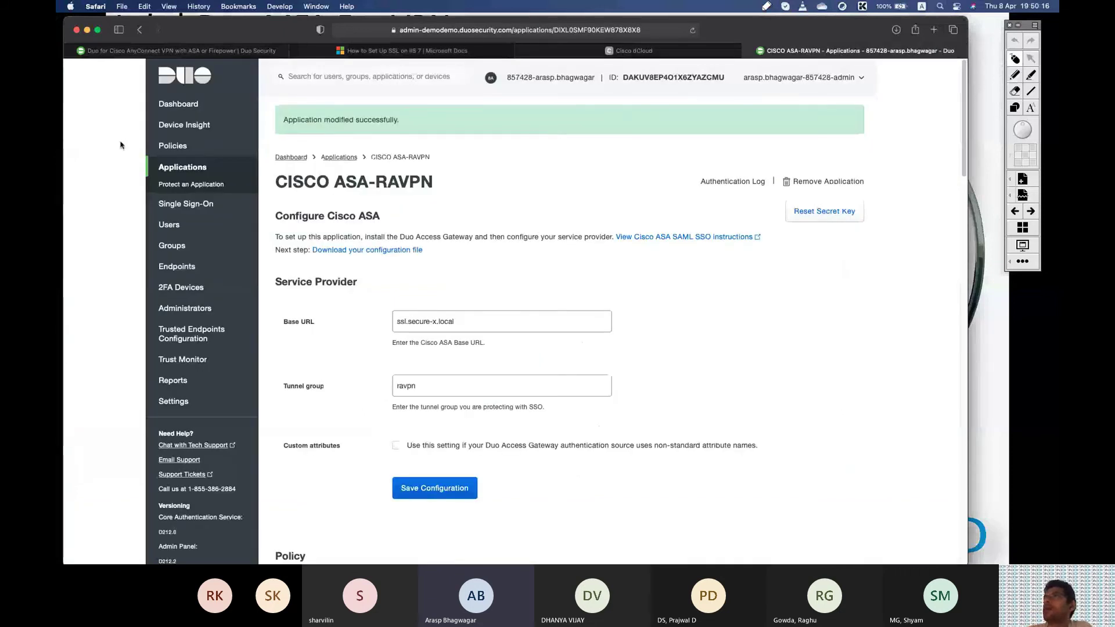
click(178, 103)
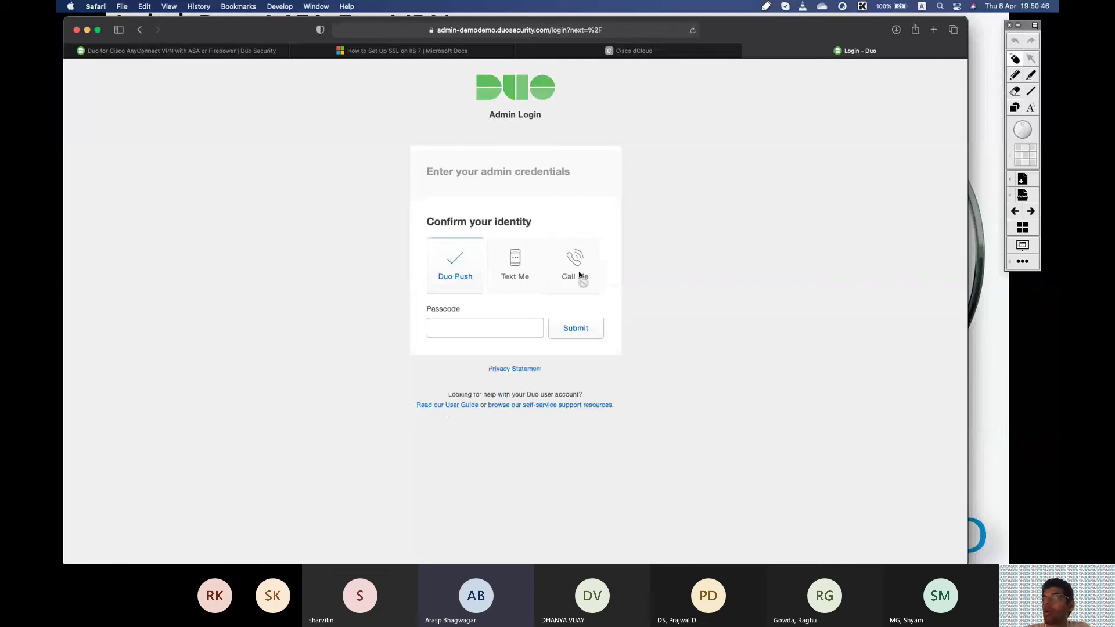
Approve the admin login with a Duo Push and go to the Applications list.
click(443, 268)
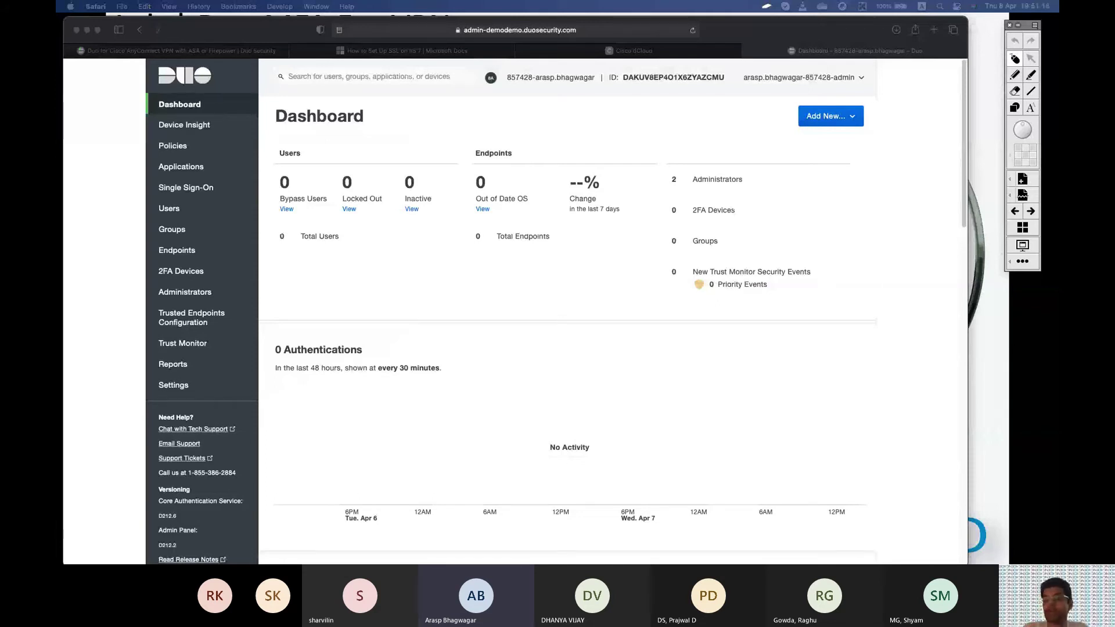
click(195, 175)
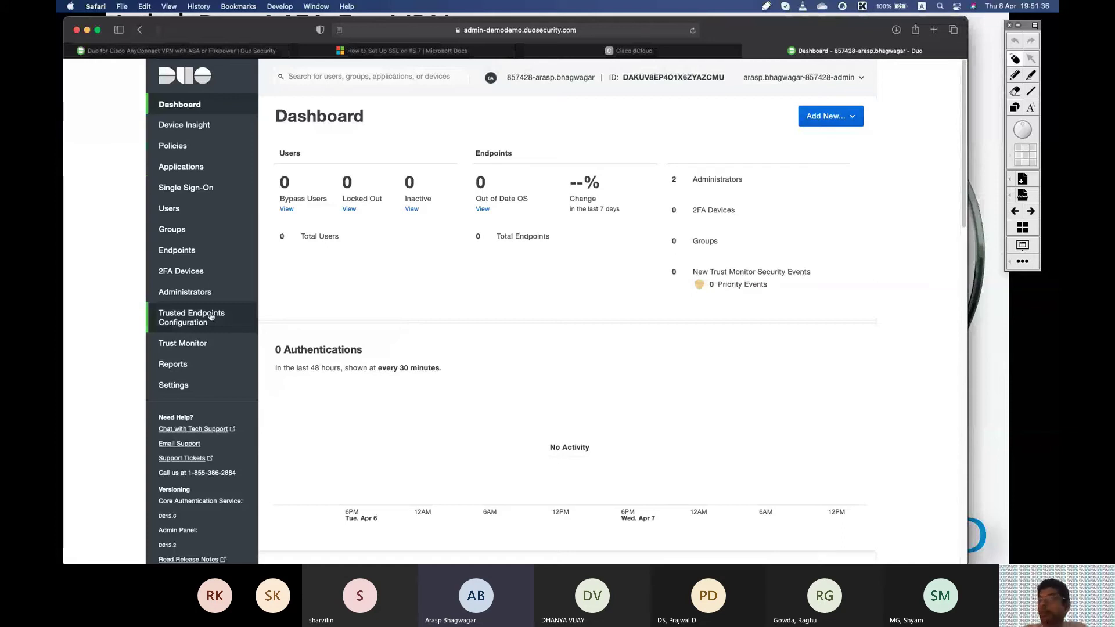
click(191, 168)
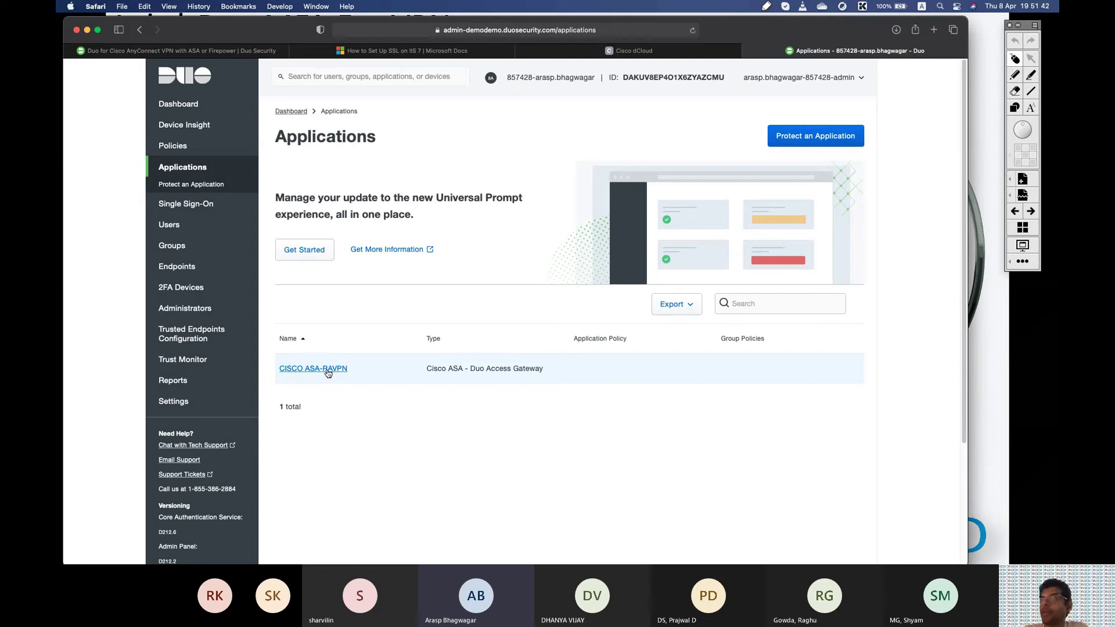
Highlight the Cisco ASA - Duo Access Gateway type and open CISCO ASA-RAVPN's settings page.
drag(426, 367, 545, 369)
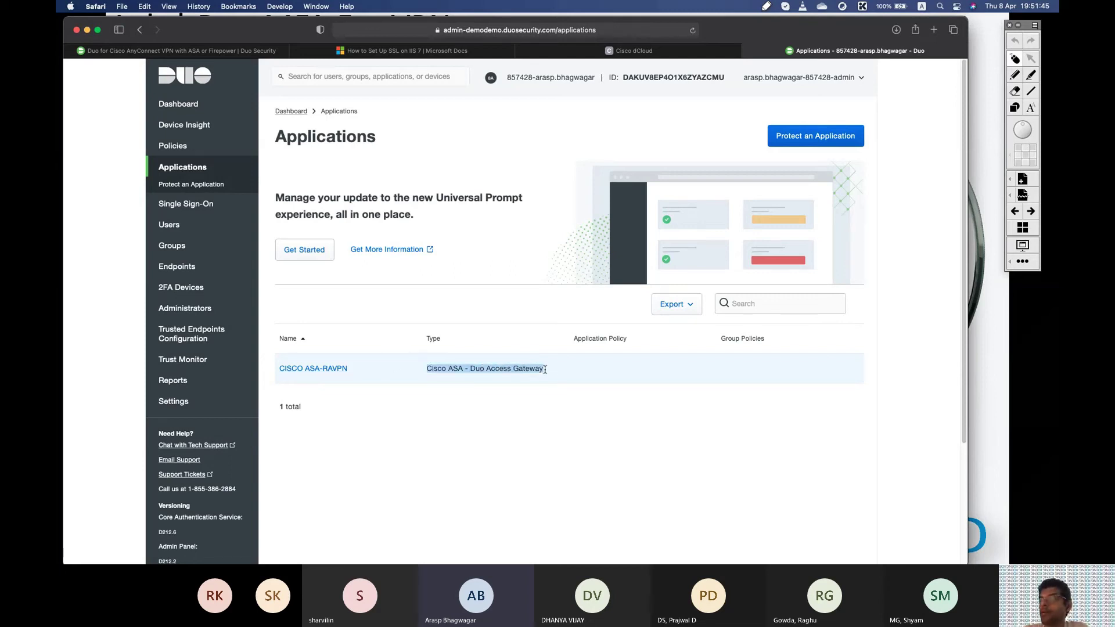
click(340, 373)
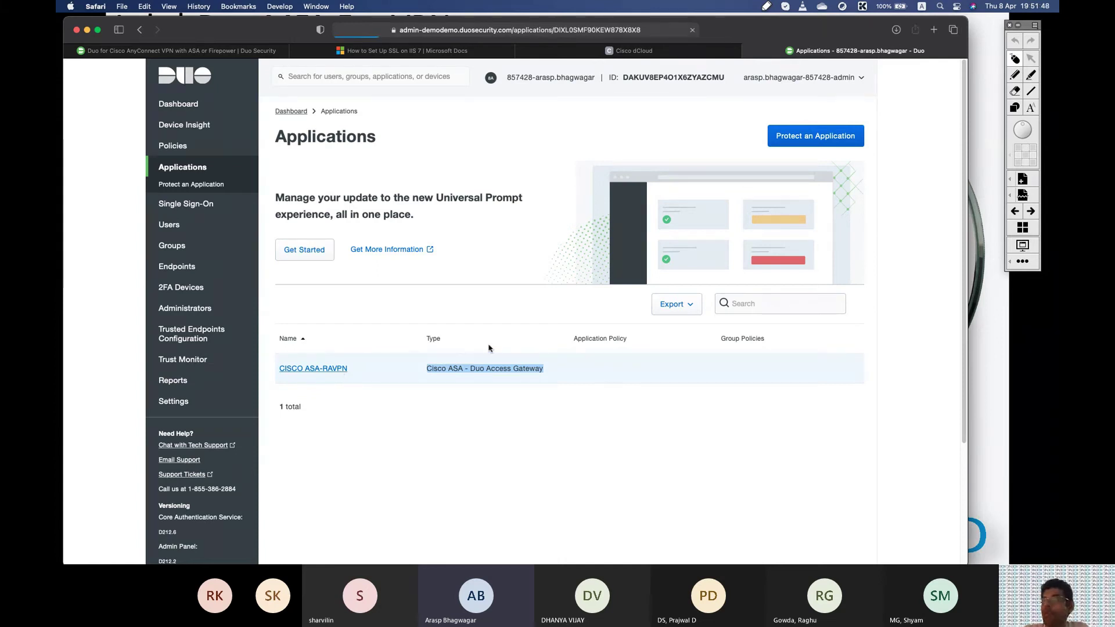
scroll(545, 315, down, 1)
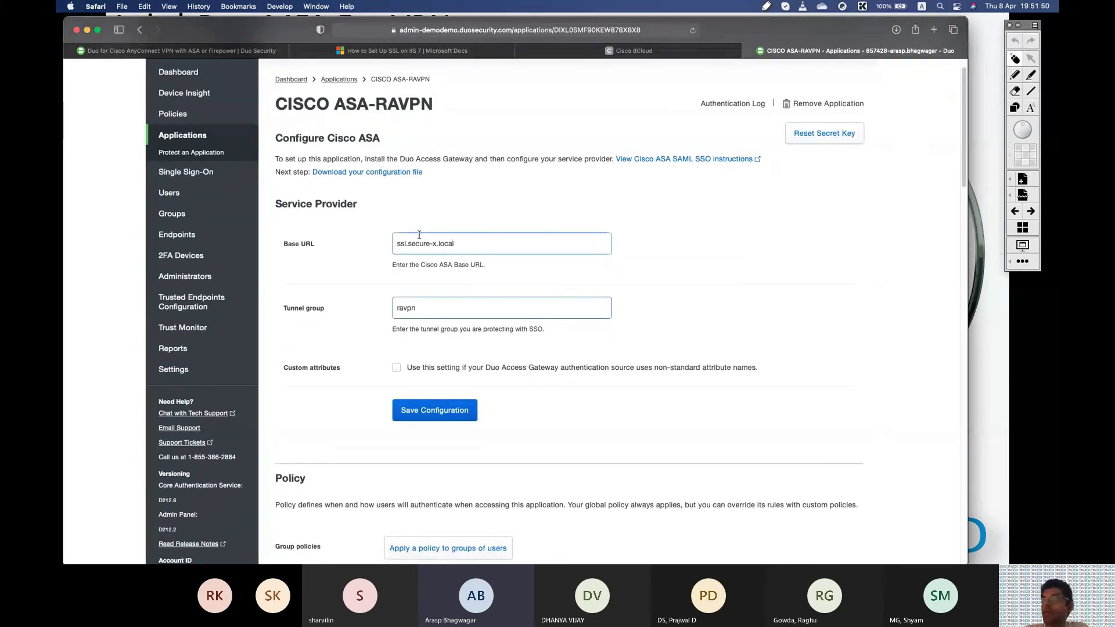
scroll(423, 263, down, 5)
scroll(423, 263, down, 10)
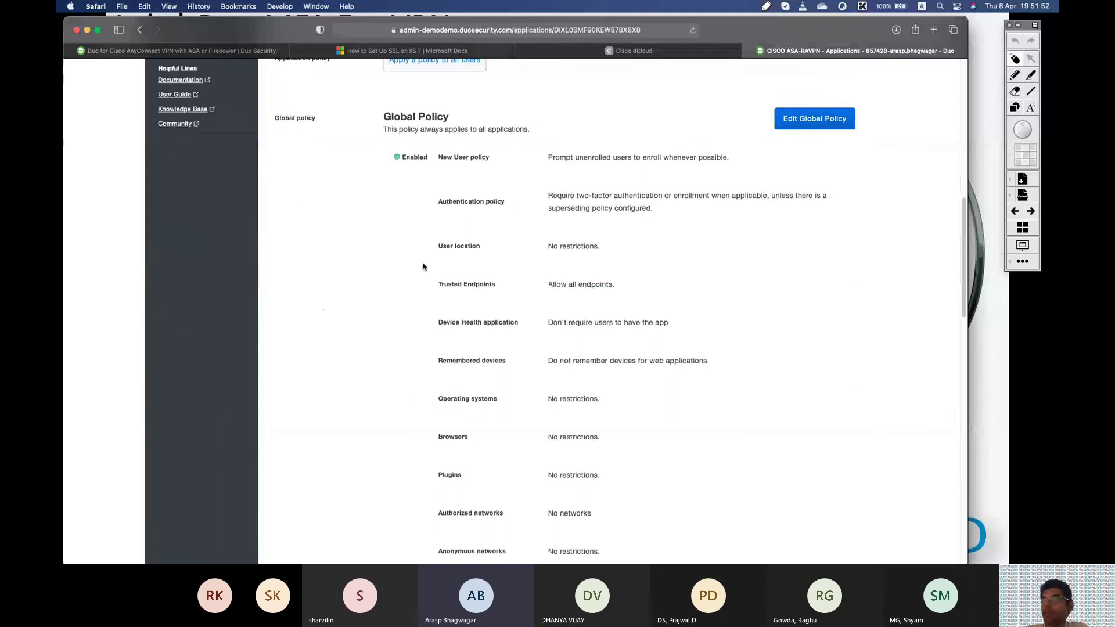
scroll(422, 266, up, 3)
drag(383, 226, 475, 225)
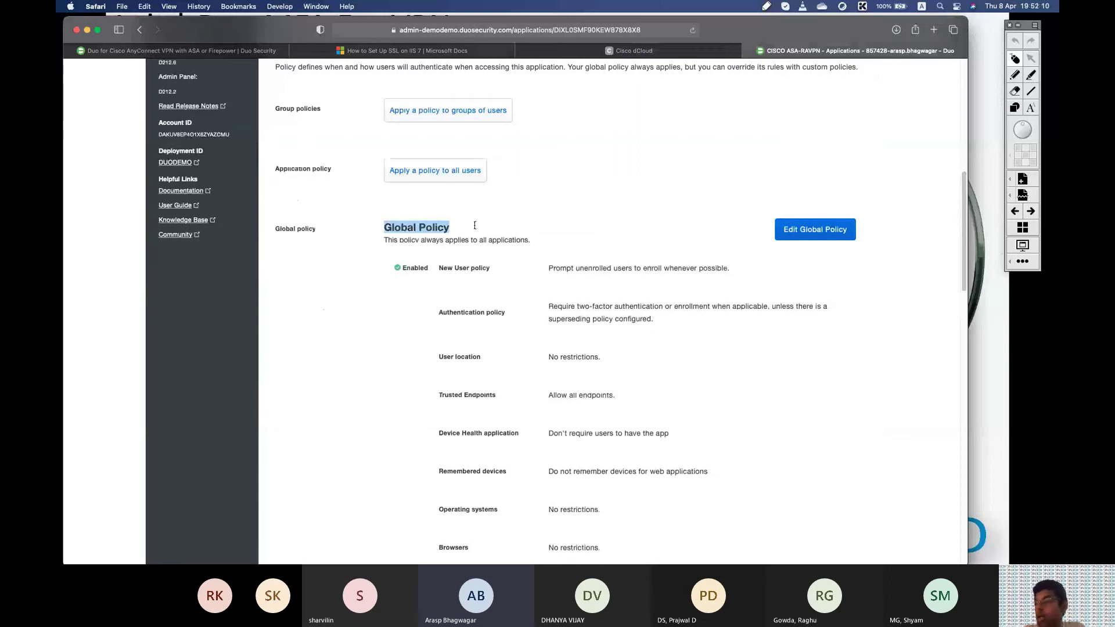
Review the Global Policy, marking the rows from Authentication methods down, then return to the top.
scroll(529, 397, down, 4)
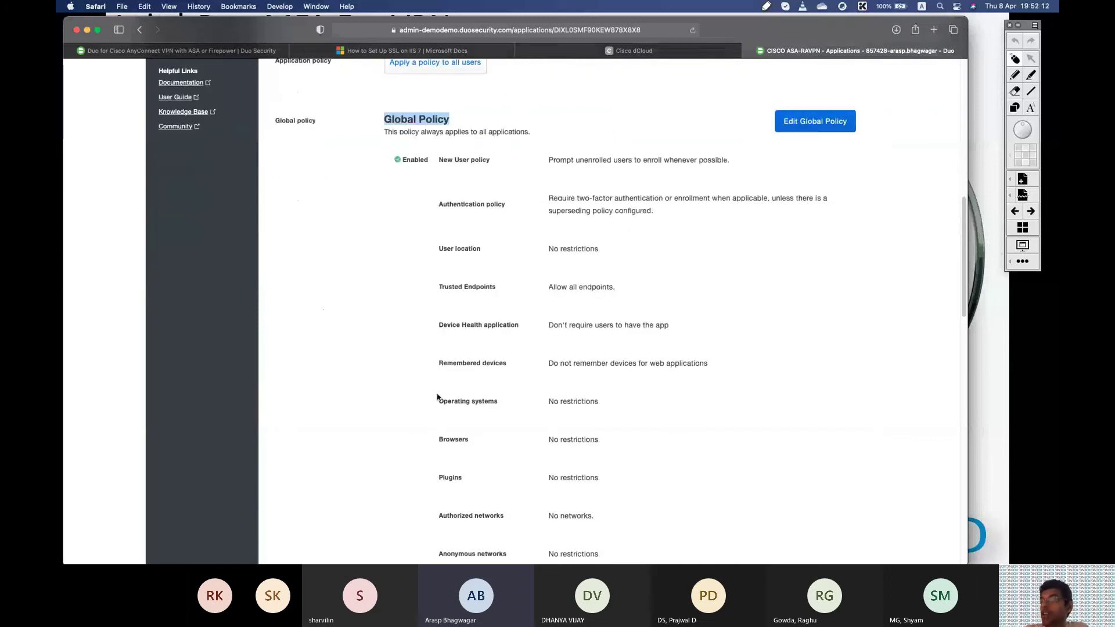
drag(437, 401, 506, 399)
drag(437, 439, 486, 438)
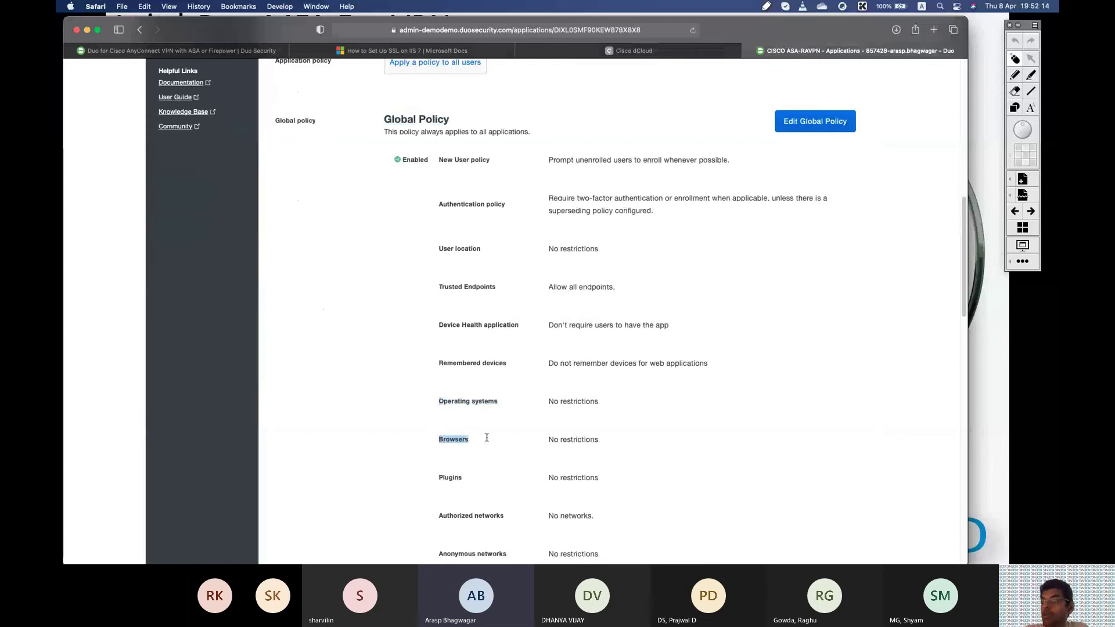
scroll(487, 438, down, 7)
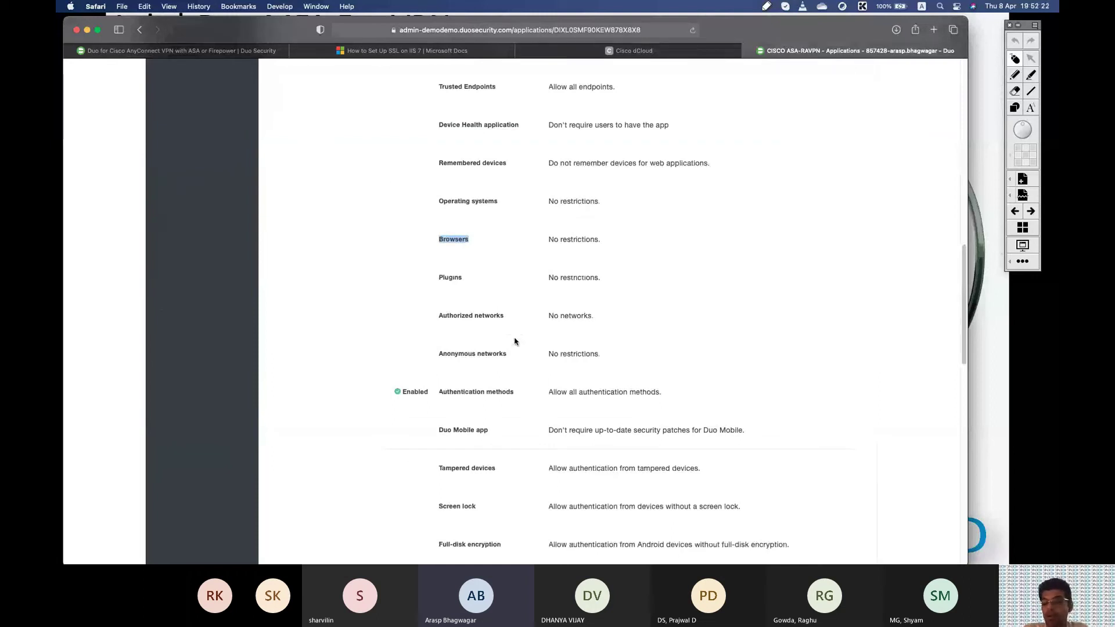
scroll(514, 342, down, 3)
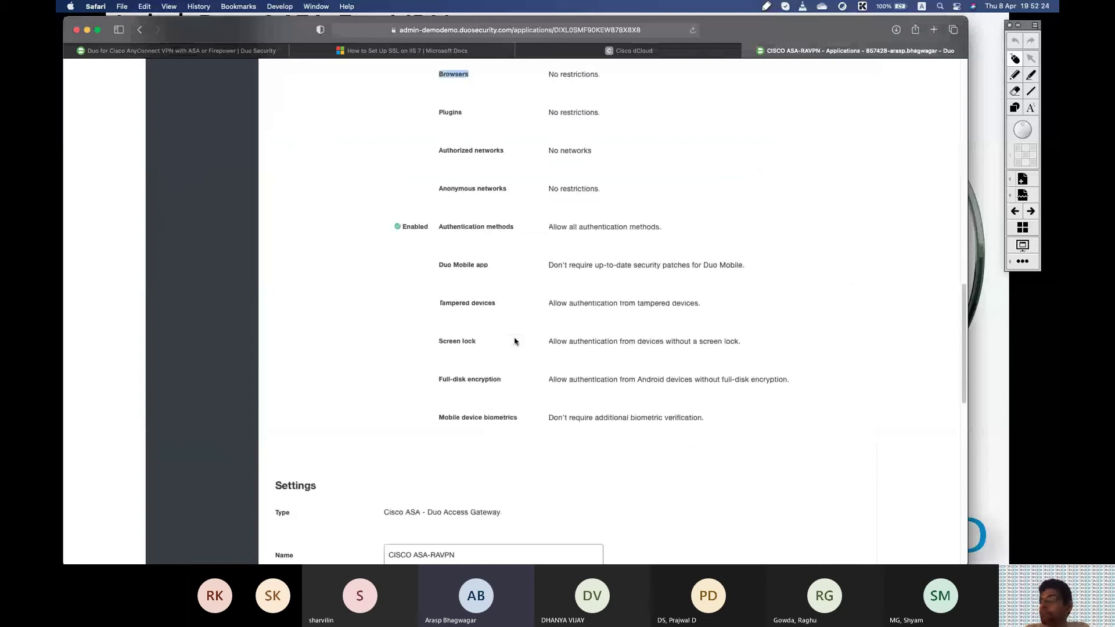
drag(392, 229, 777, 421)
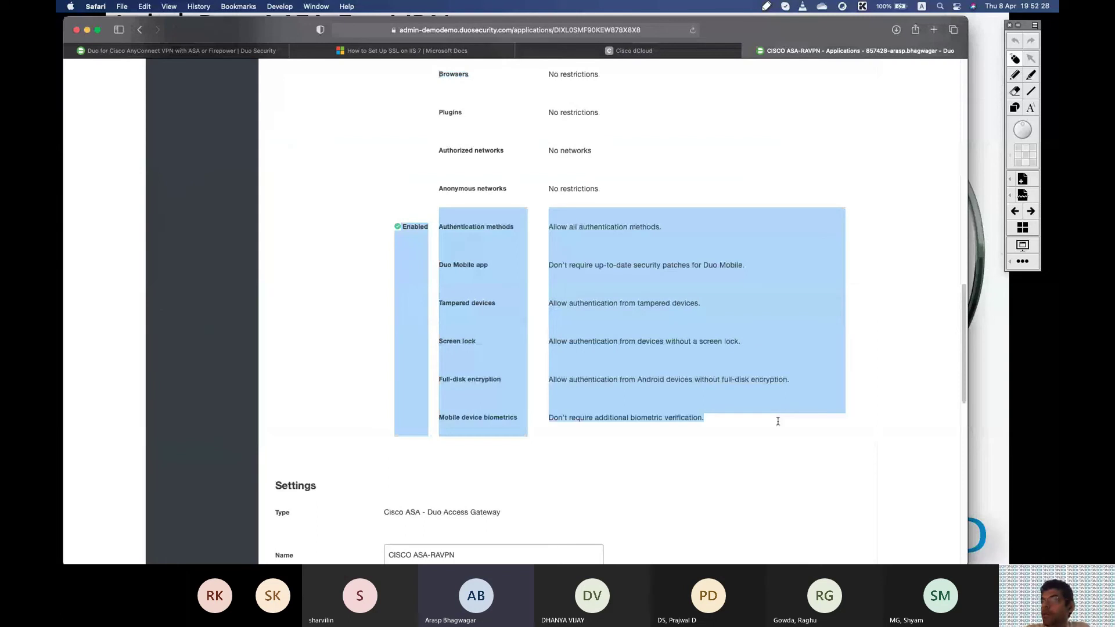
scroll(778, 421, up, 15)
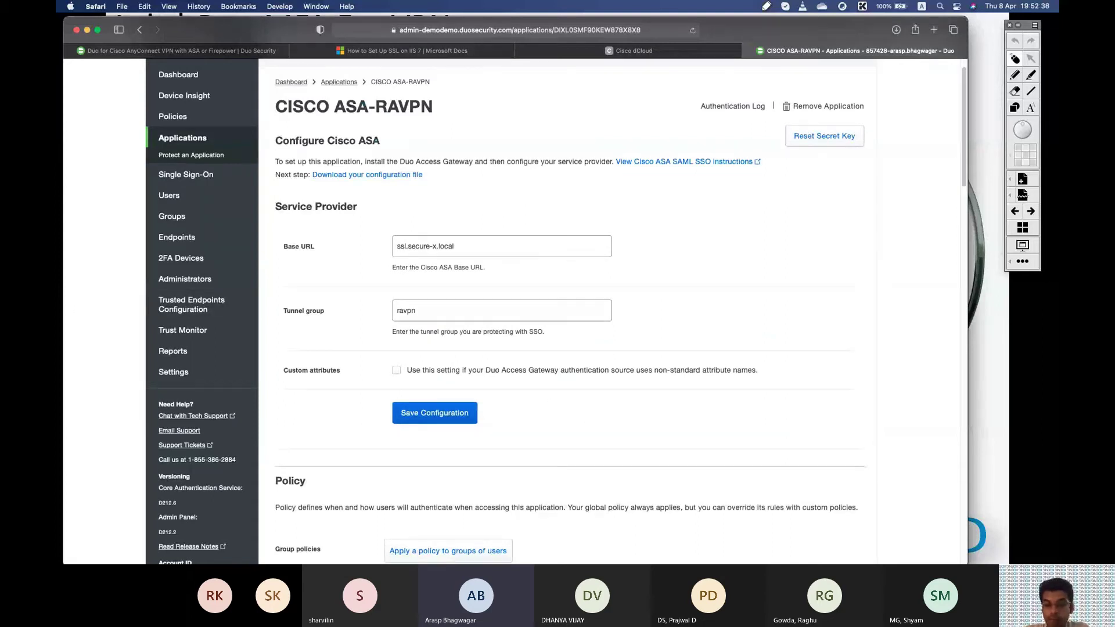
Bring up the topology diagram and write ASA over the firewall and SAML beside WSA-9.x.
key(super+Tab)
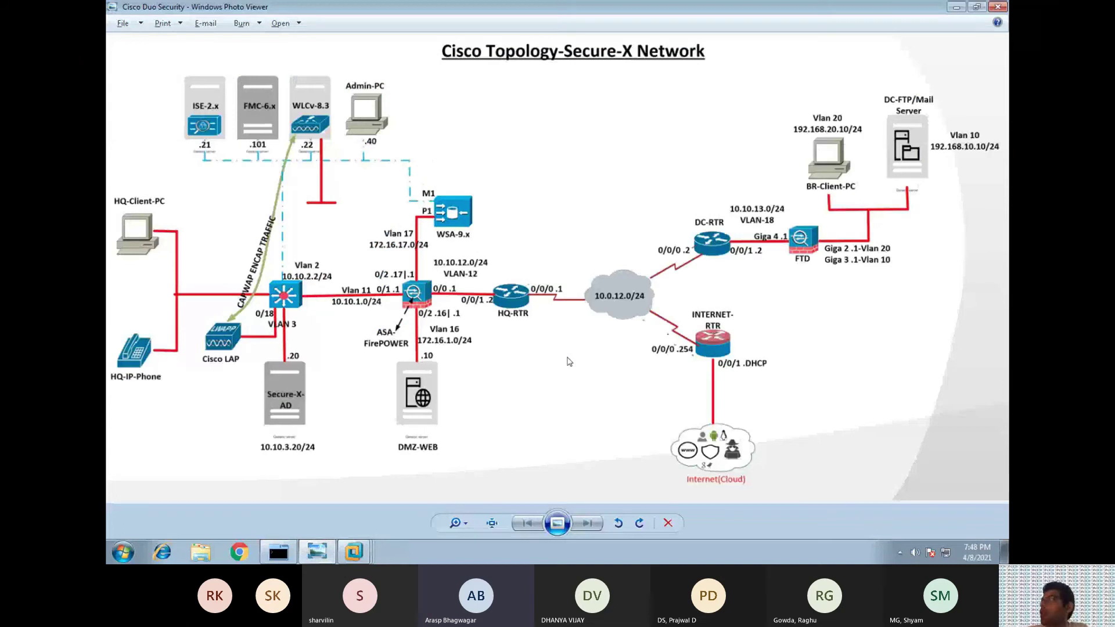
key(super)
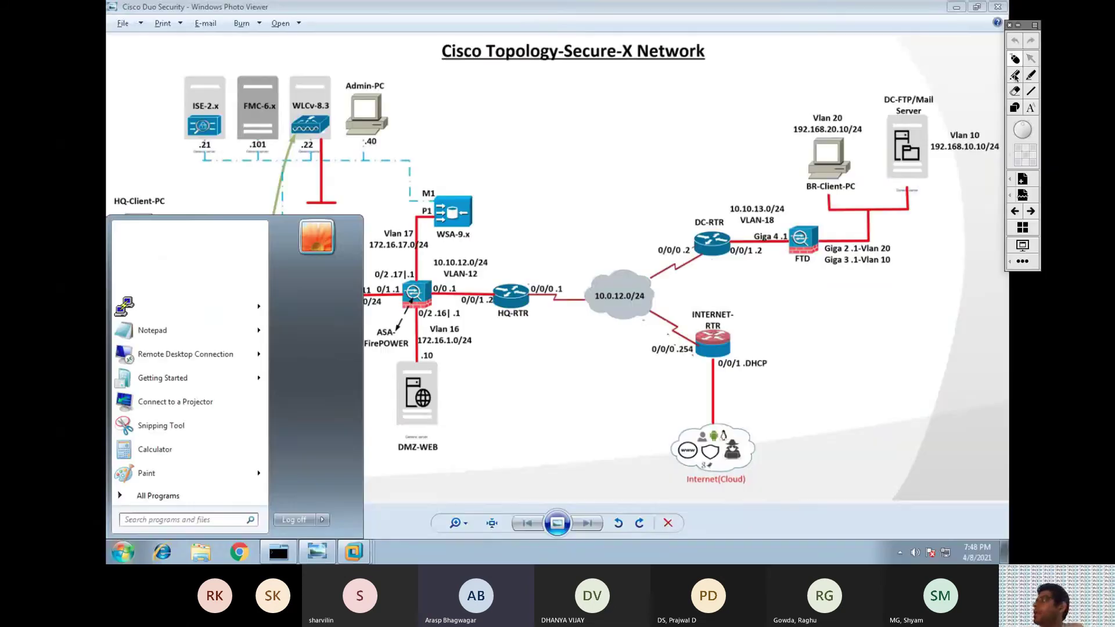
key(super)
click(1014, 74)
mouse_move(410, 280)
mouse_down()
mouse_move(397, 309)
mouse_move(445, 285)
mouse_move(394, 318)
mouse_move(465, 314)
mouse_up()
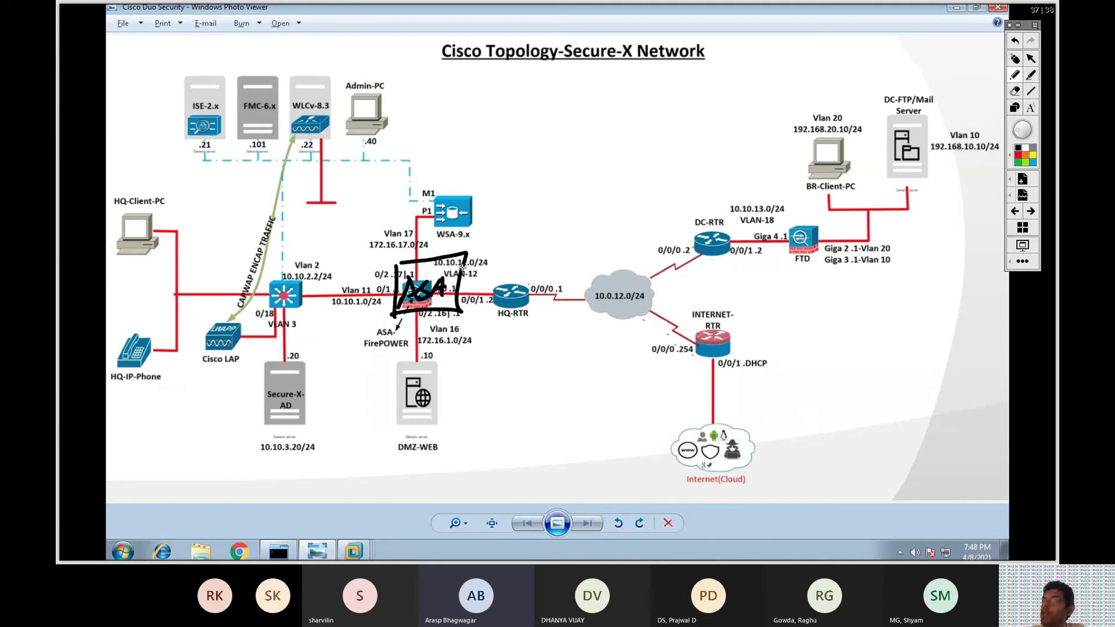
mouse_move(486, 210)
mouse_down()
mouse_move(468, 245)
mouse_move(500, 236)
mouse_up()
mouse_move(488, 229)
mouse_down()
mouse_move(529, 216)
mouse_move(537, 229)
mouse_up()
drag(547, 207, 554, 232)
Box the DMZ-WEB server, label it the gateway, and arrow SAML down to it.
mouse_move(389, 458)
mouse_down()
mouse_move(395, 355)
mouse_move(369, 460)
mouse_move(354, 458)
mouse_up()
mouse_move(415, 383)
mouse_down()
mouse_move(416, 421)
mouse_move(448, 396)
mouse_up()
drag(459, 378, 464, 413)
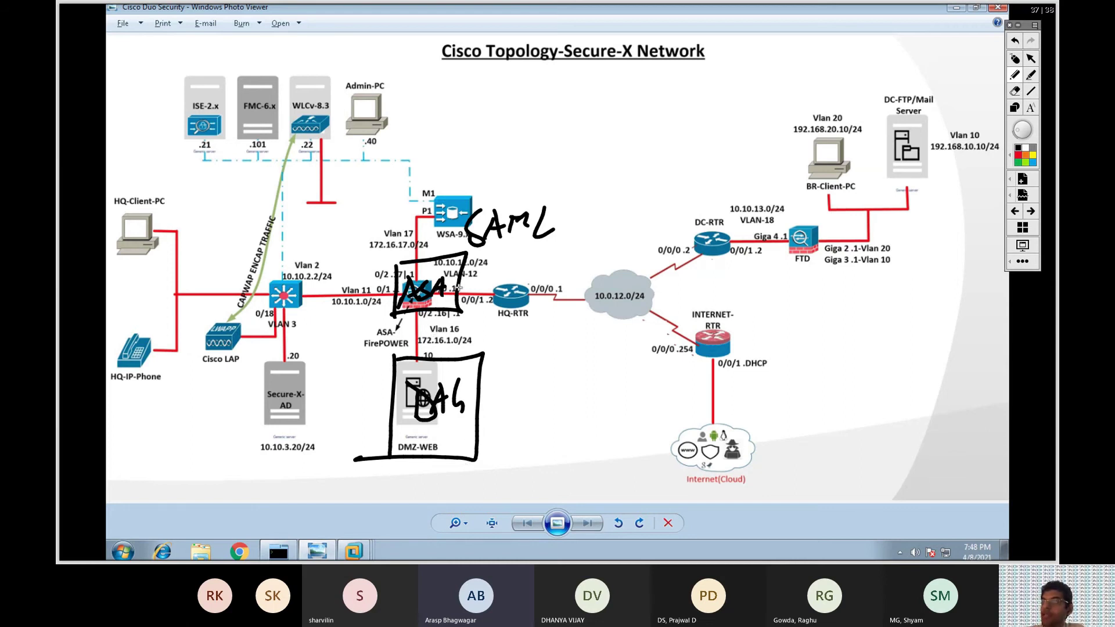
mouse_move(535, 224)
mouse_down()
mouse_move(487, 419)
mouse_move(501, 425)
mouse_up()
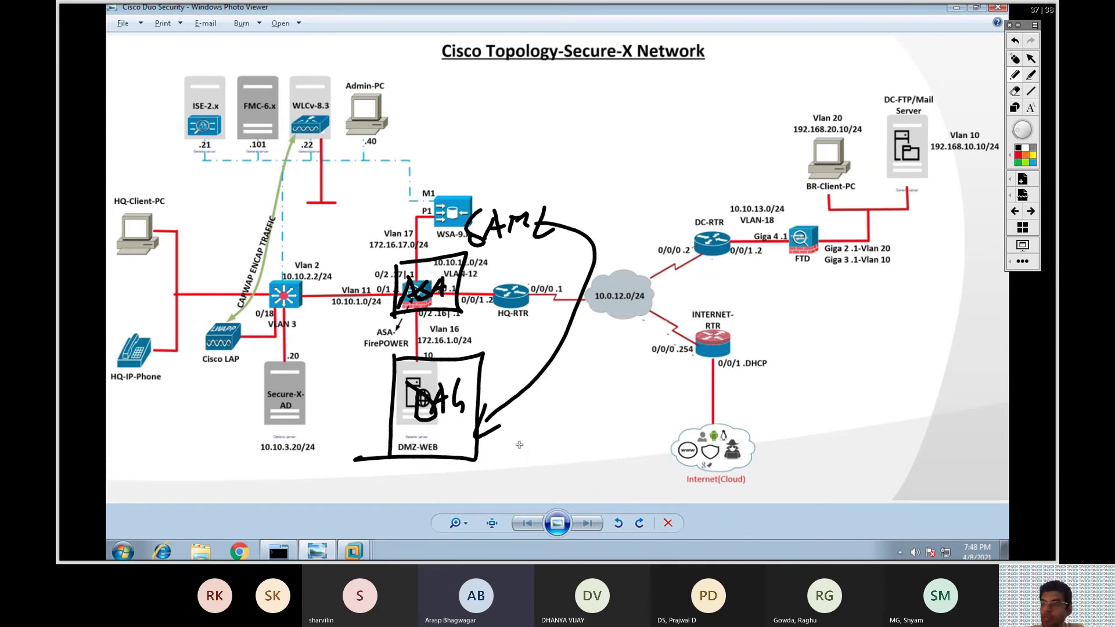
drag(667, 415, 704, 448)
key(ctrl+z)
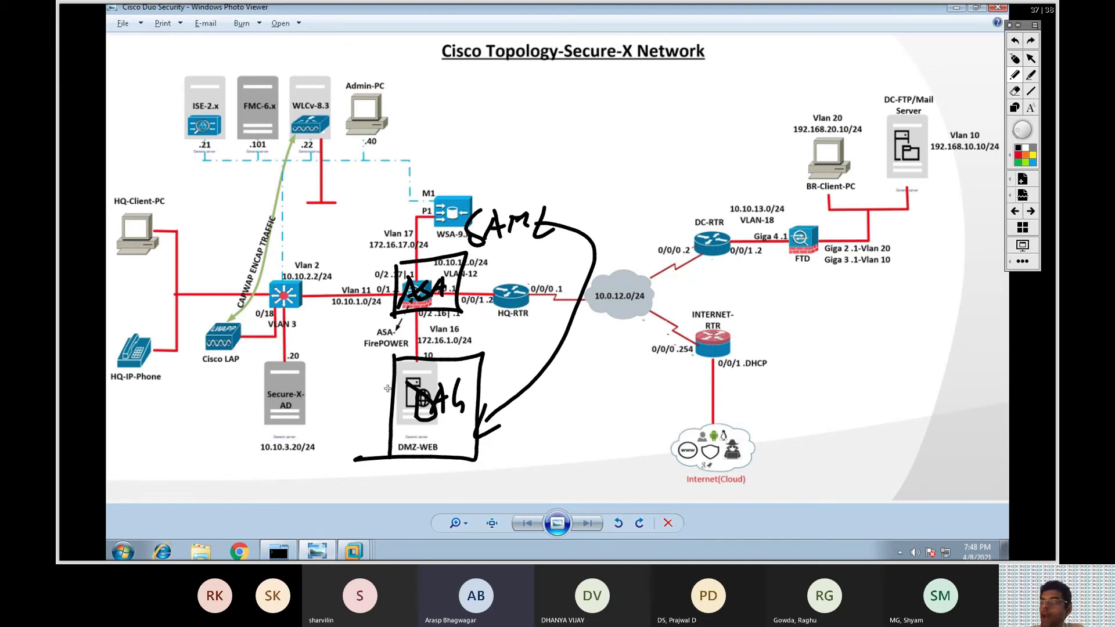
Arrow DMZ-WEB to Secure-X-AD labelled 'AD Primary', line it to the Internet cloud, then wipe the ink.
mouse_move(407, 454)
mouse_down()
mouse_move(404, 473)
mouse_move(291, 435)
mouse_move(301, 413)
mouse_up()
mouse_move(314, 490)
mouse_down()
mouse_move(338, 486)
mouse_move(336, 475)
mouse_up()
mouse_move(342, 462)
mouse_down()
mouse_move(342, 490)
mouse_move(389, 485)
mouse_up()
mouse_move(296, 499)
mouse_down()
mouse_move(292, 525)
mouse_move(306, 498)
mouse_move(308, 523)
mouse_up()
mouse_move(303, 511)
mouse_down()
mouse_move(316, 498)
mouse_move(380, 499)
mouse_move(375, 519)
mouse_up()
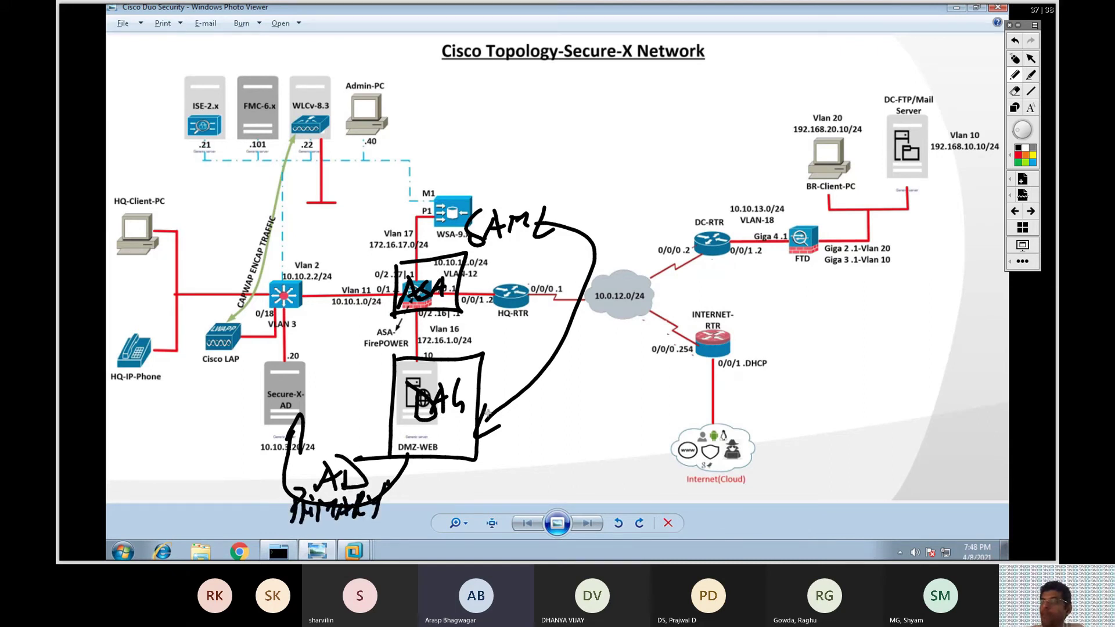
mouse_move(433, 458)
mouse_down()
mouse_move(601, 332)
mouse_move(691, 494)
mouse_move(705, 483)
mouse_move(730, 525)
mouse_move(778, 526)
mouse_move(799, 509)
mouse_move(828, 524)
mouse_move(846, 514)
mouse_move(849, 537)
mouse_up()
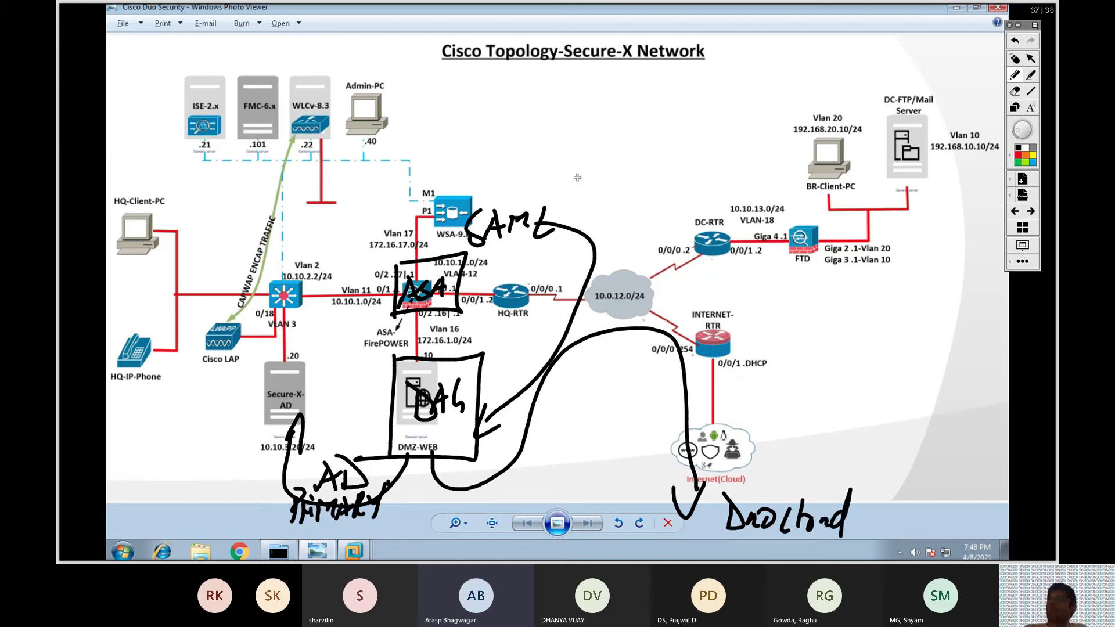
click(1031, 58)
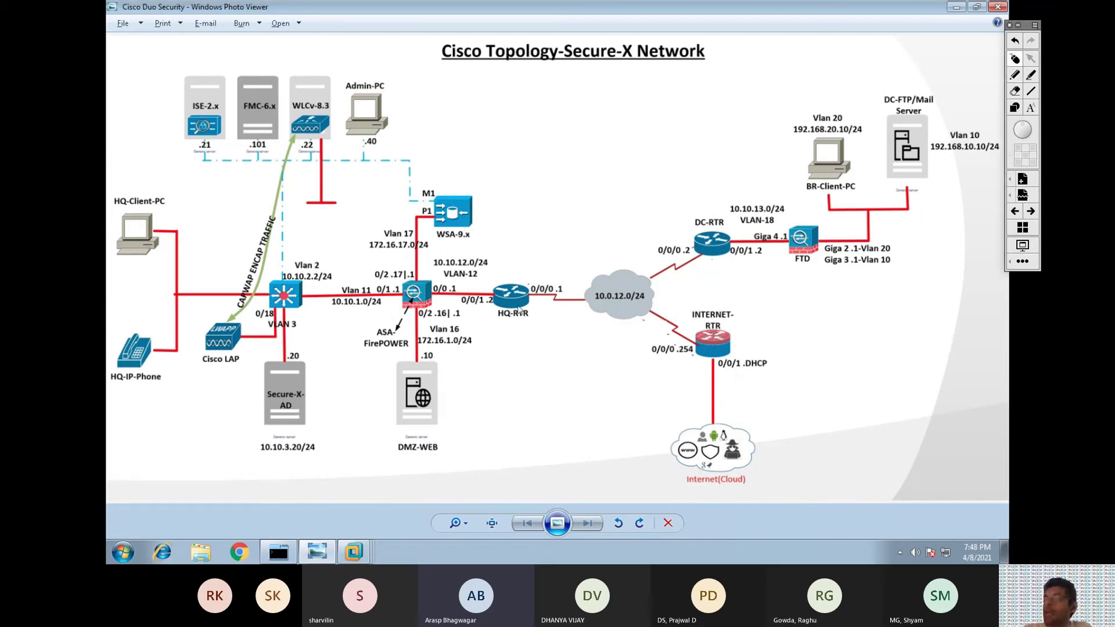
On the Admin-PC VM, show the gateway's Active Directory source at ldap://secure-x.local:389 with LDAP bind succeeded.
click(352, 549)
mouse_move(350, 543)
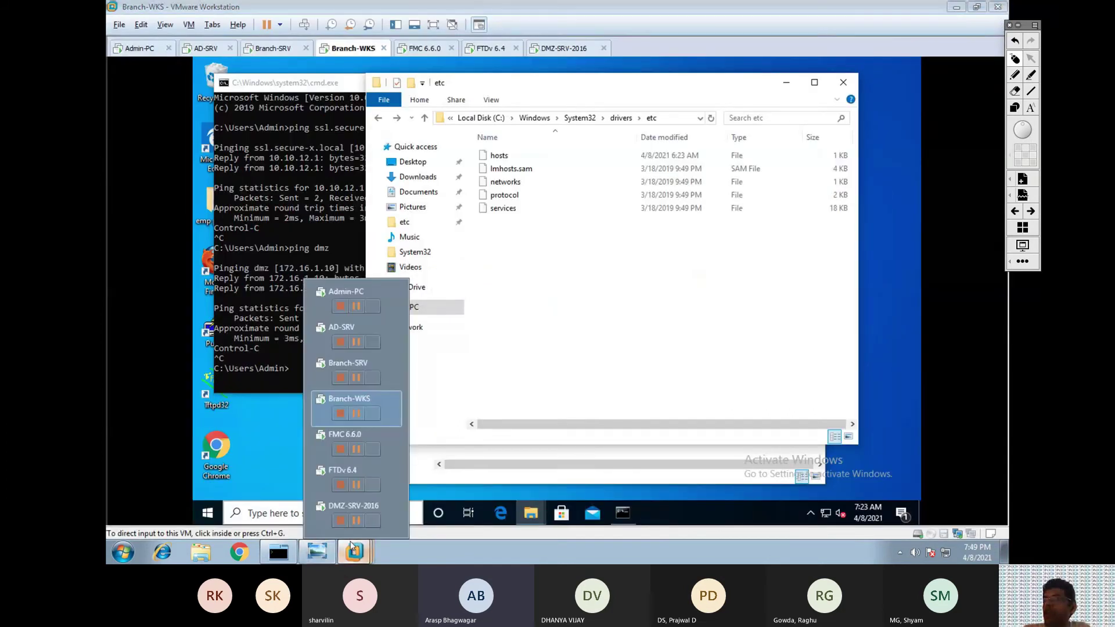
click(319, 302)
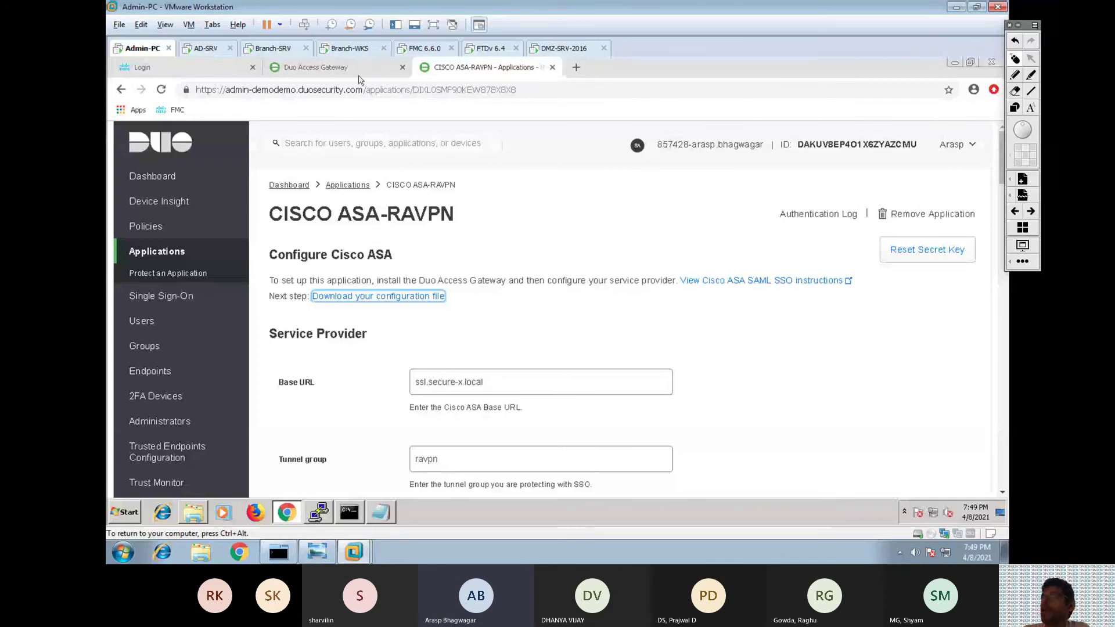
click(359, 68)
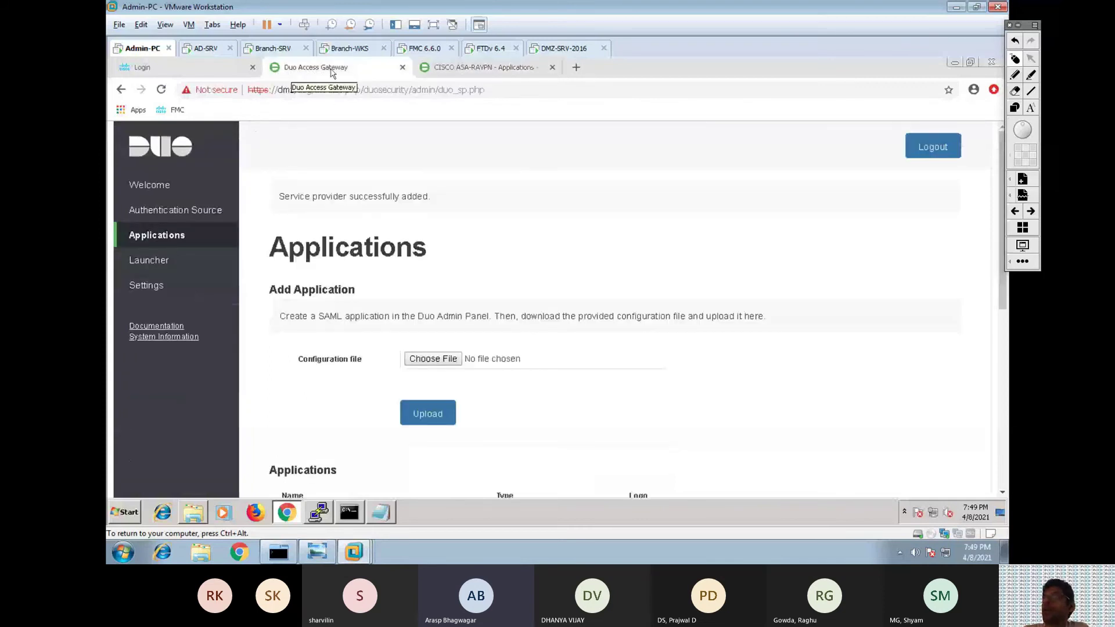
click(147, 210)
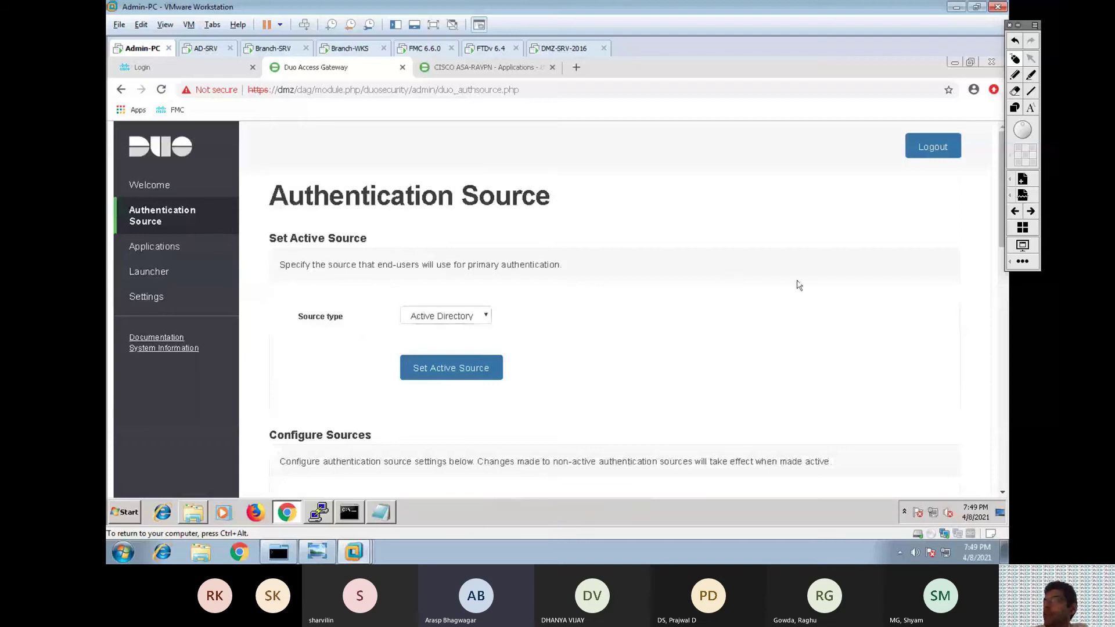
scroll(1000, 245, down, 5)
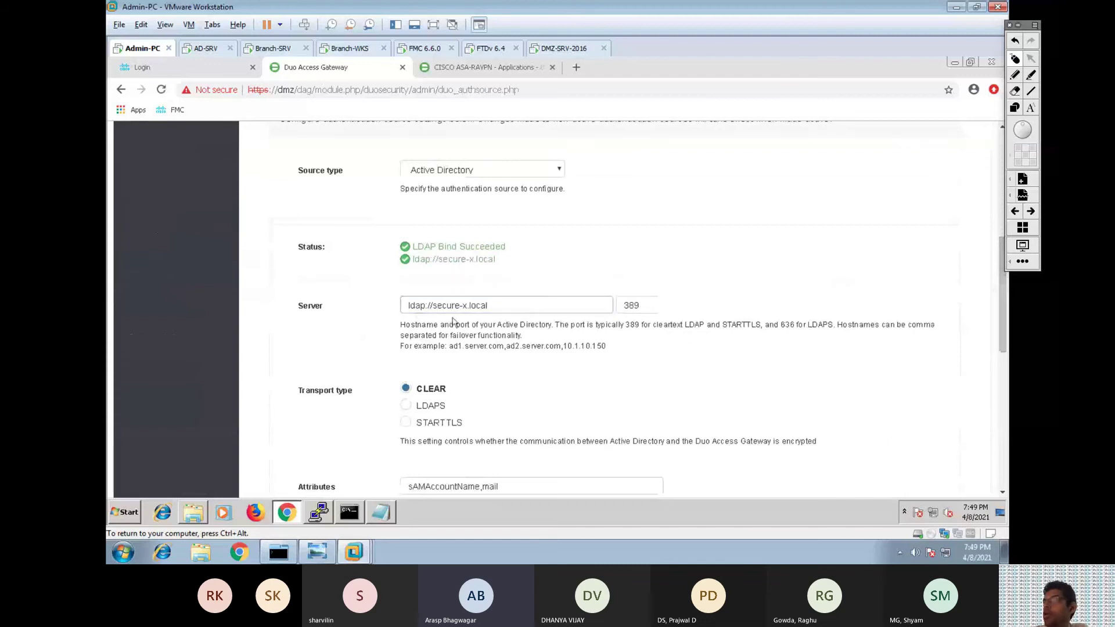
Ping secure-x.local in Command Prompt (4/4 replies from 10.10.3.20) and return to the topology diagram.
click(349, 512)
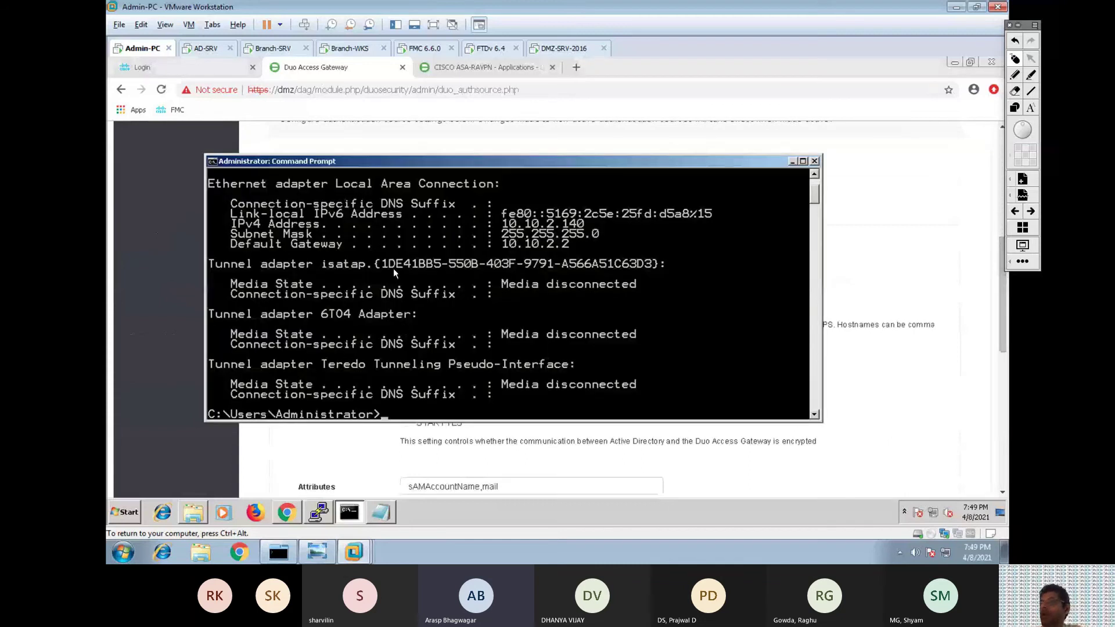
text(ping )
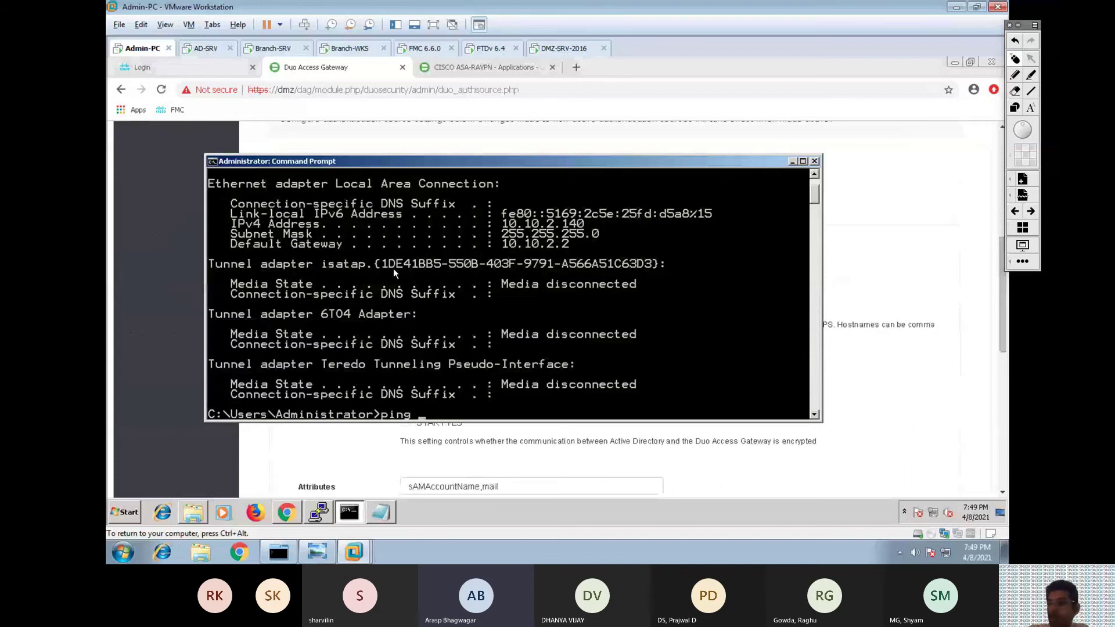
text(secure-x.local)
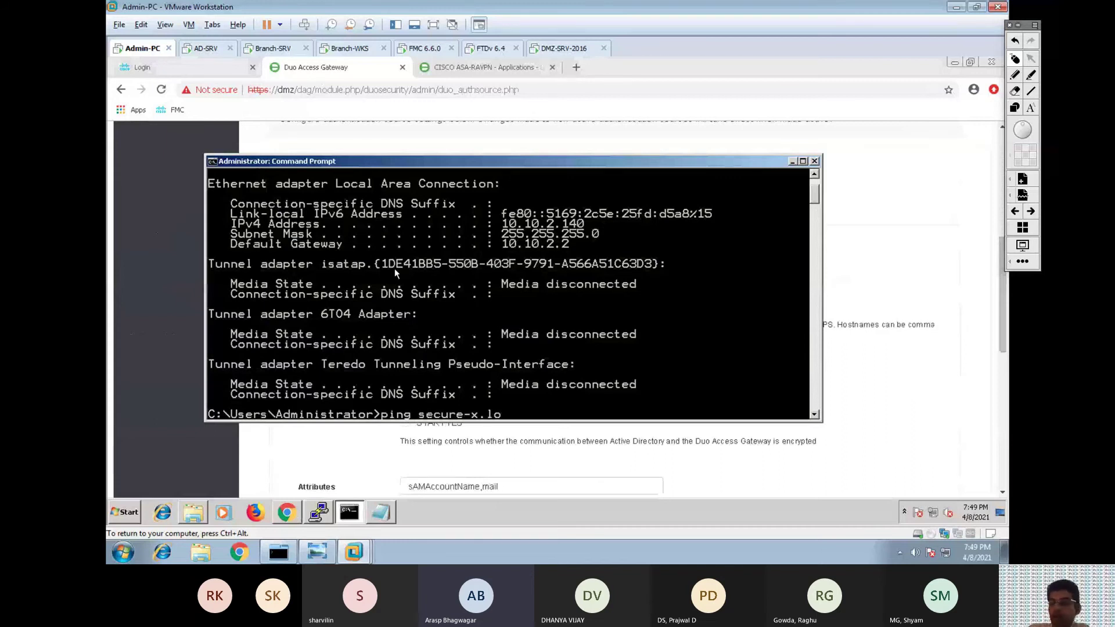
key(Return)
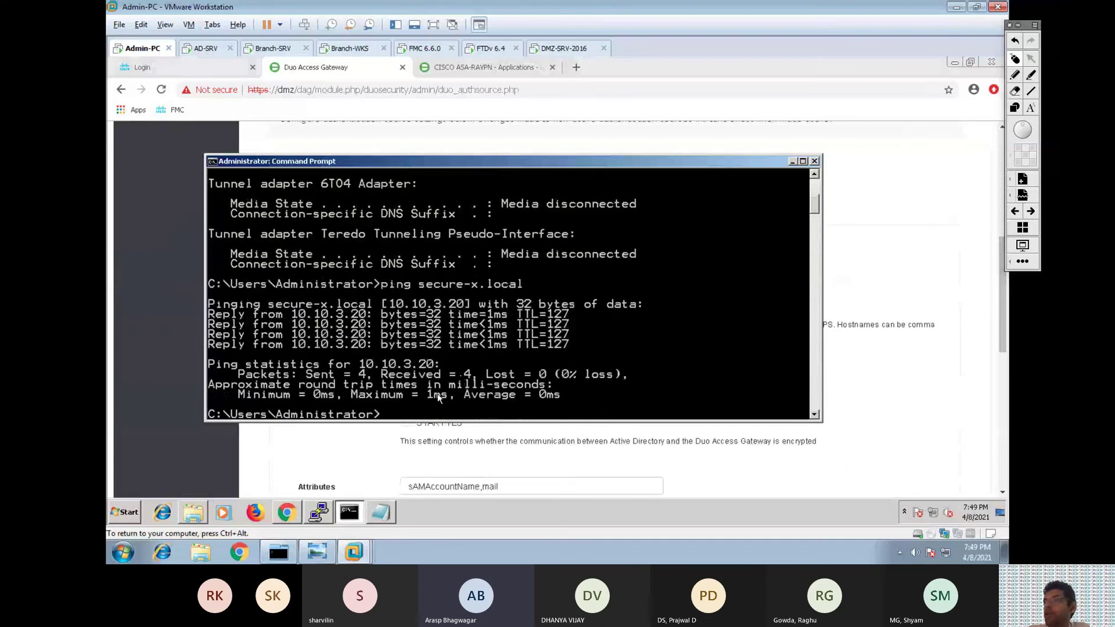
click(317, 551)
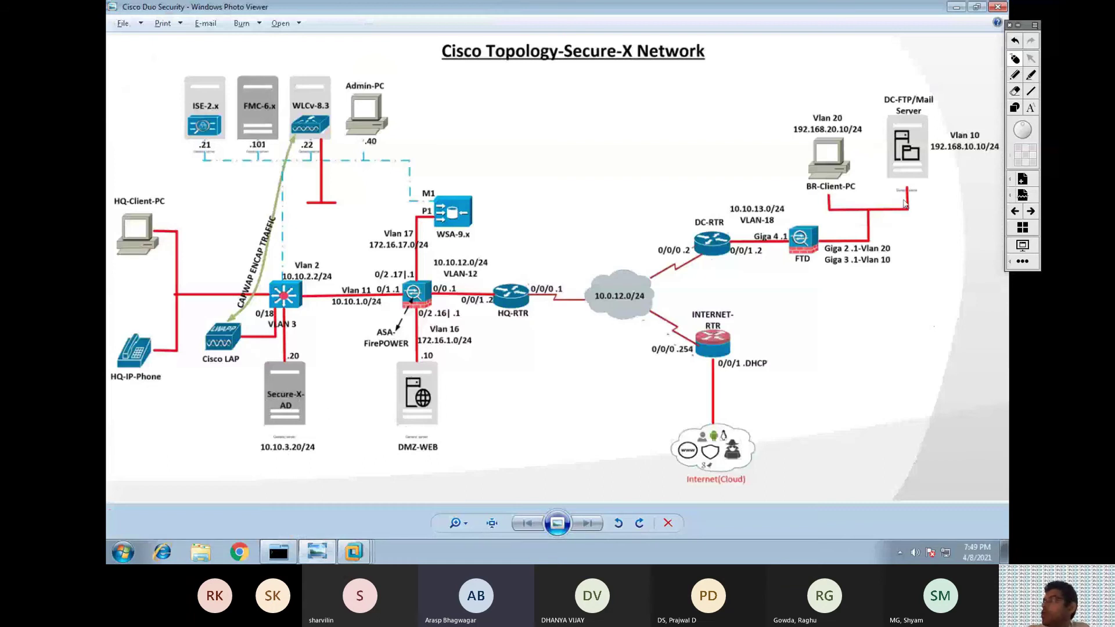
Trace the AD Primary to DMZ-WEB path on the diagram, clear it, and return to the Admin-PC VM.
key(super)
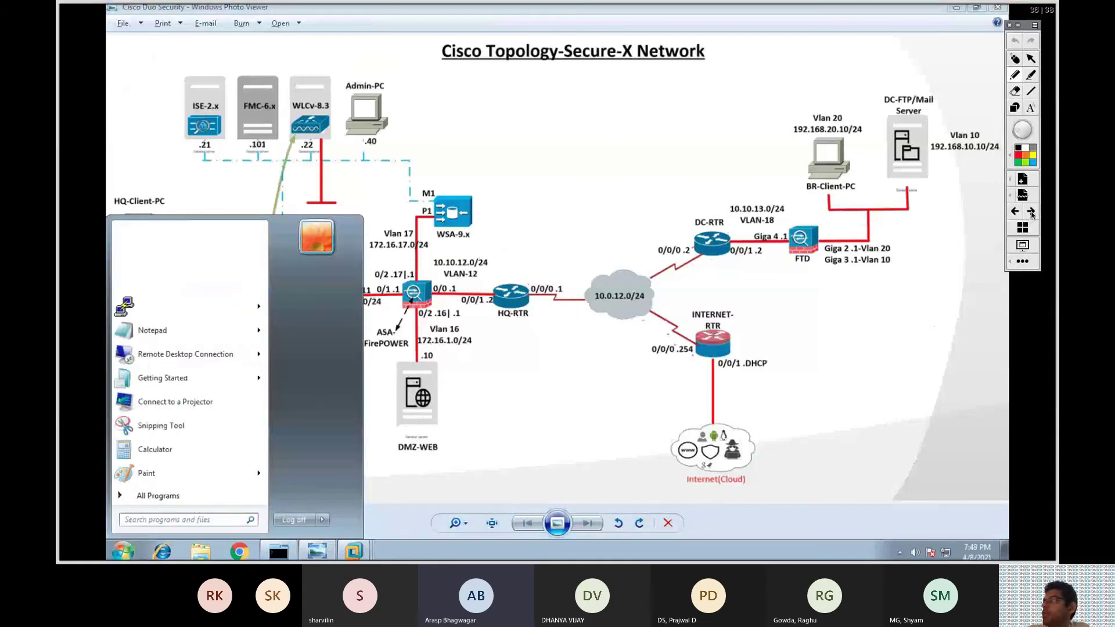
click(1032, 213)
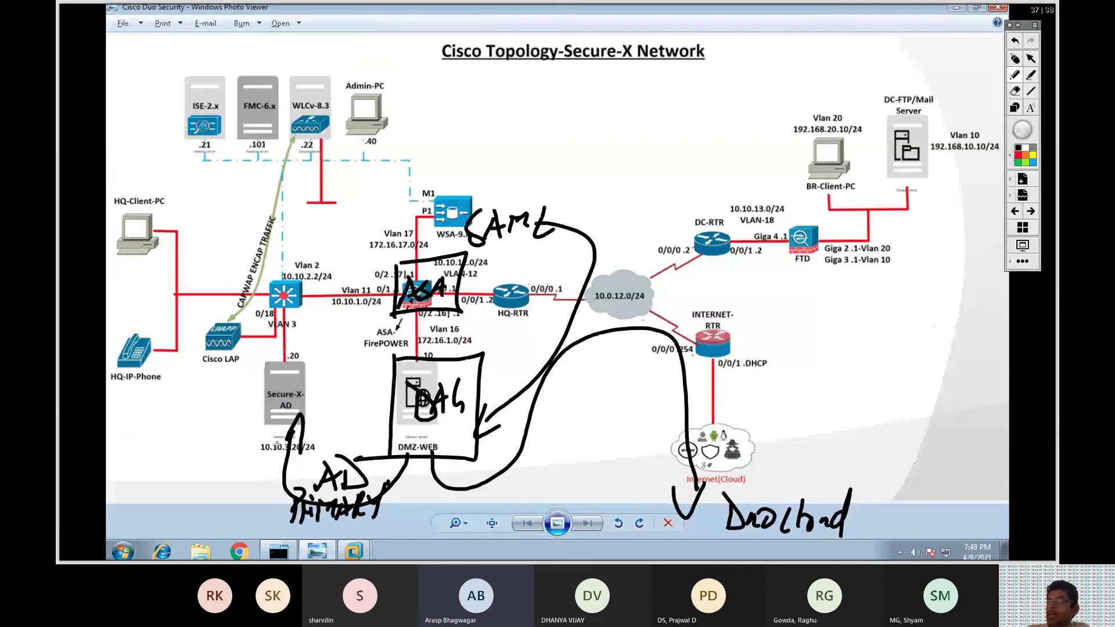
mouse_move(275, 473)
mouse_down()
mouse_move(396, 494)
mouse_move(404, 475)
mouse_up()
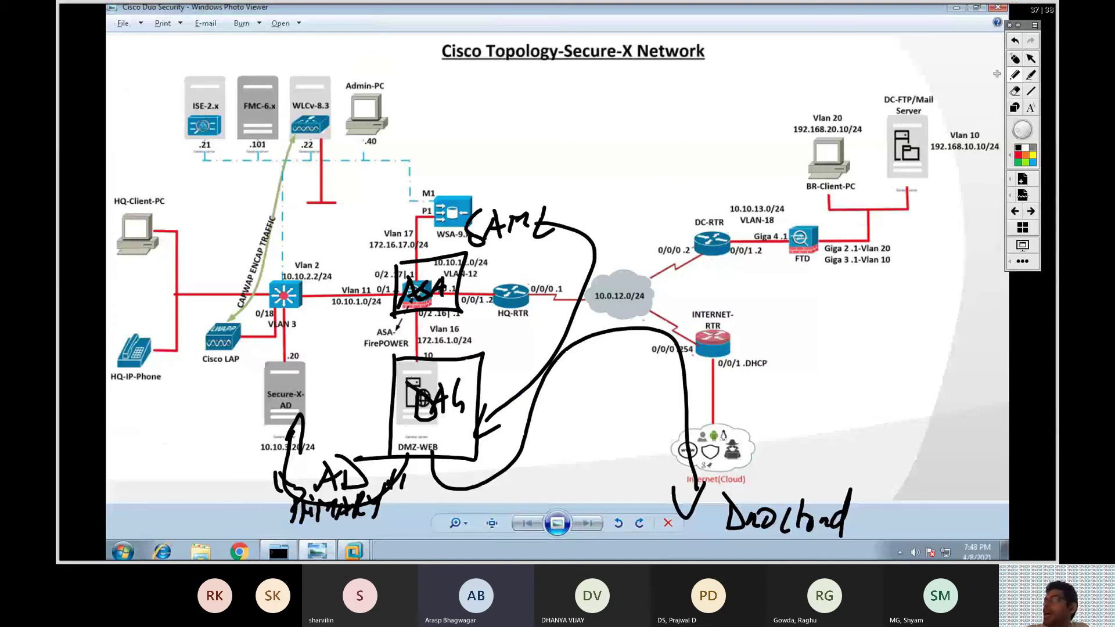
click(1015, 59)
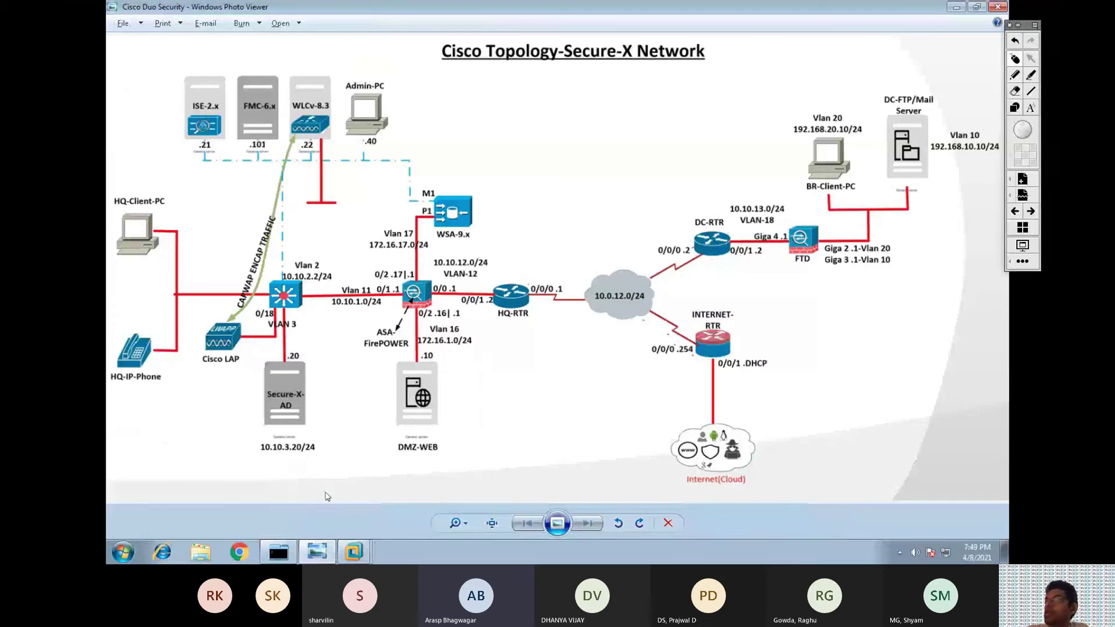
click(318, 552)
Reload the gateway page and open its Applications list showing CISCO ASA-RAVPN.
click(199, 450)
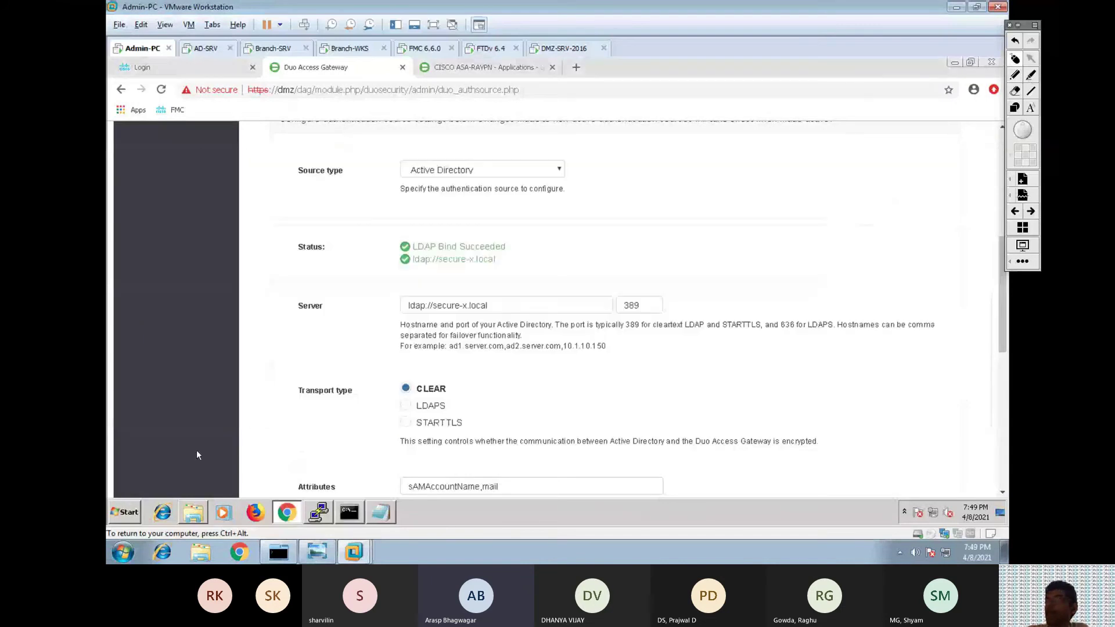
key(F5)
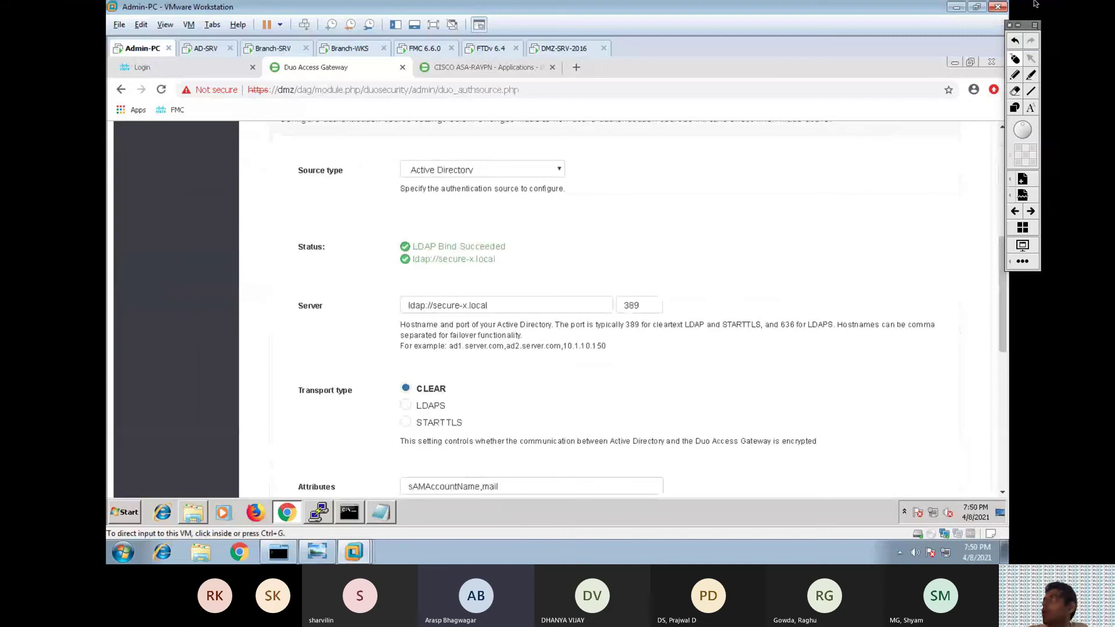
click(1018, 25)
click(308, 245)
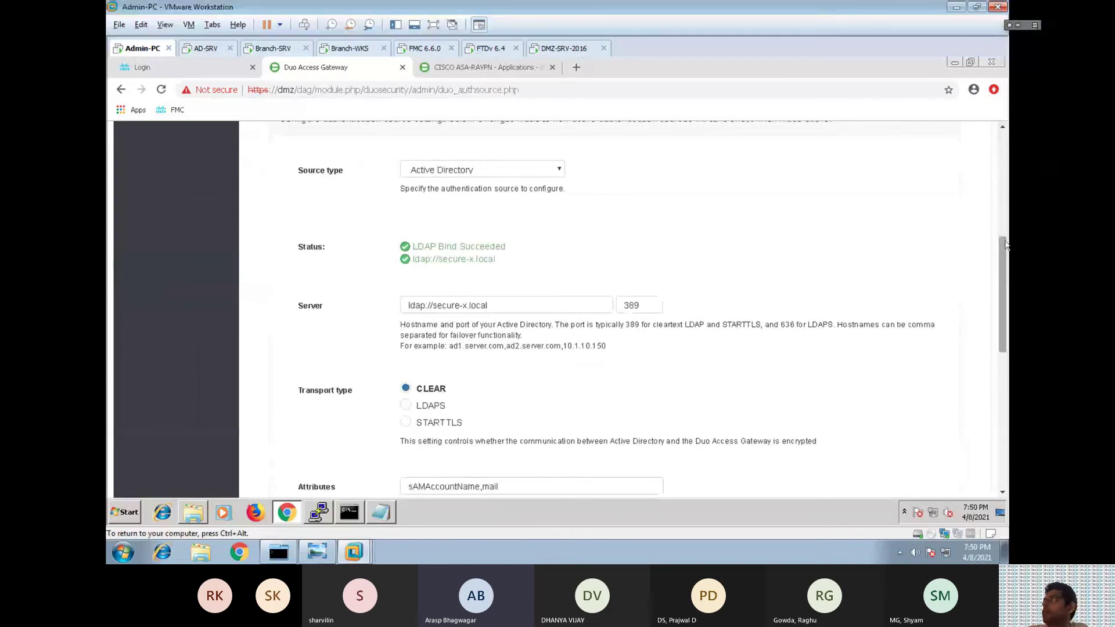
scroll(308, 245, up, 5)
click(182, 214)
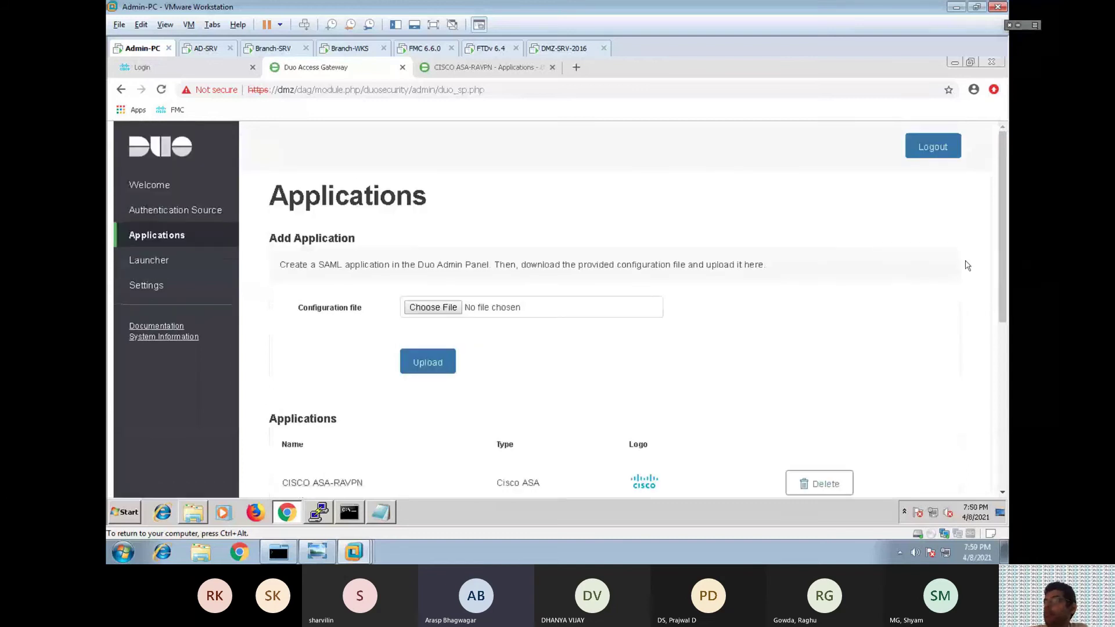
Scroll to the application metadata, then switch to the CORE-ASA terminal session.
scroll(633, 406, down, 5)
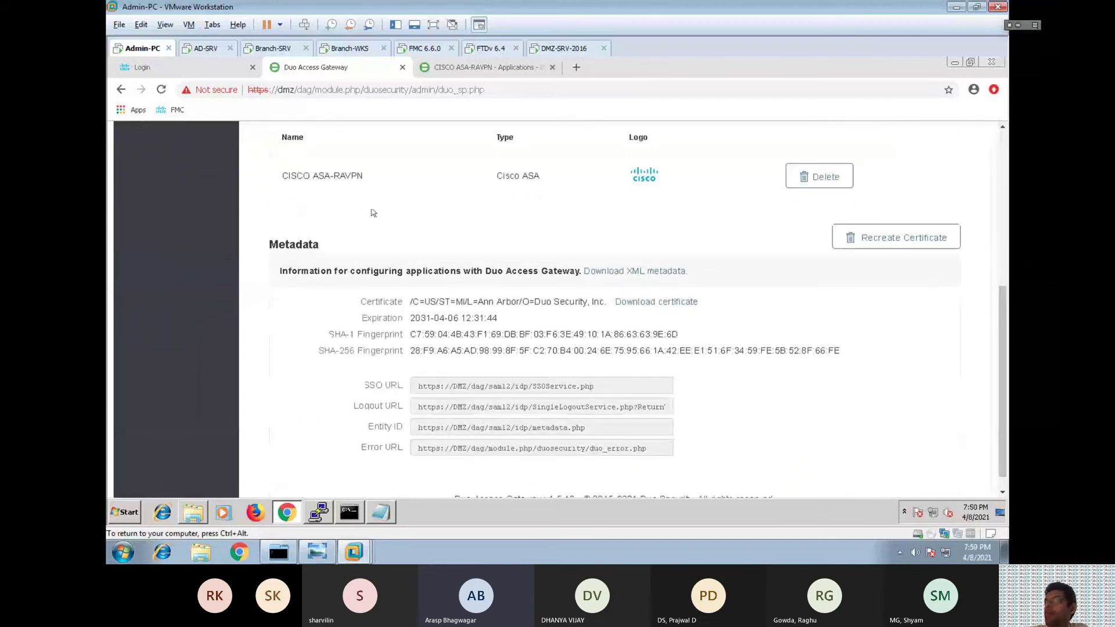
drag(366, 174, 282, 177)
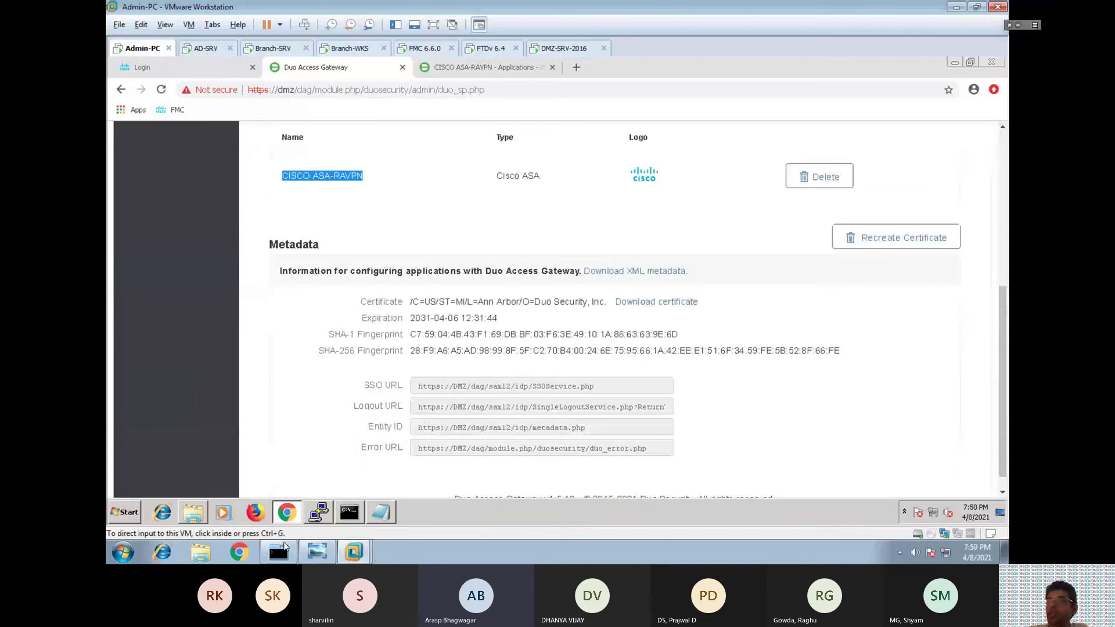
click(278, 551)
key(Return)
key(Return)
key(Return)
key(Return)
key(Return)
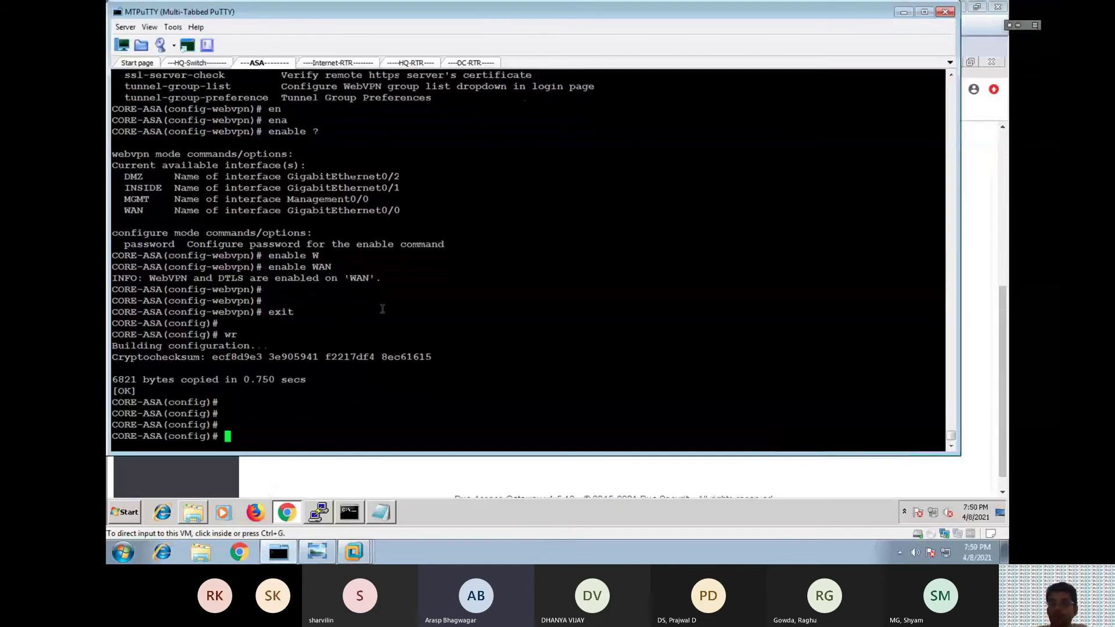
Show the running group-policy config and review DfltGrpPolicy and its ravpn address pool.
text(show run web)
key(BackSpace)
key(BackSpace)
key(BackSpace)
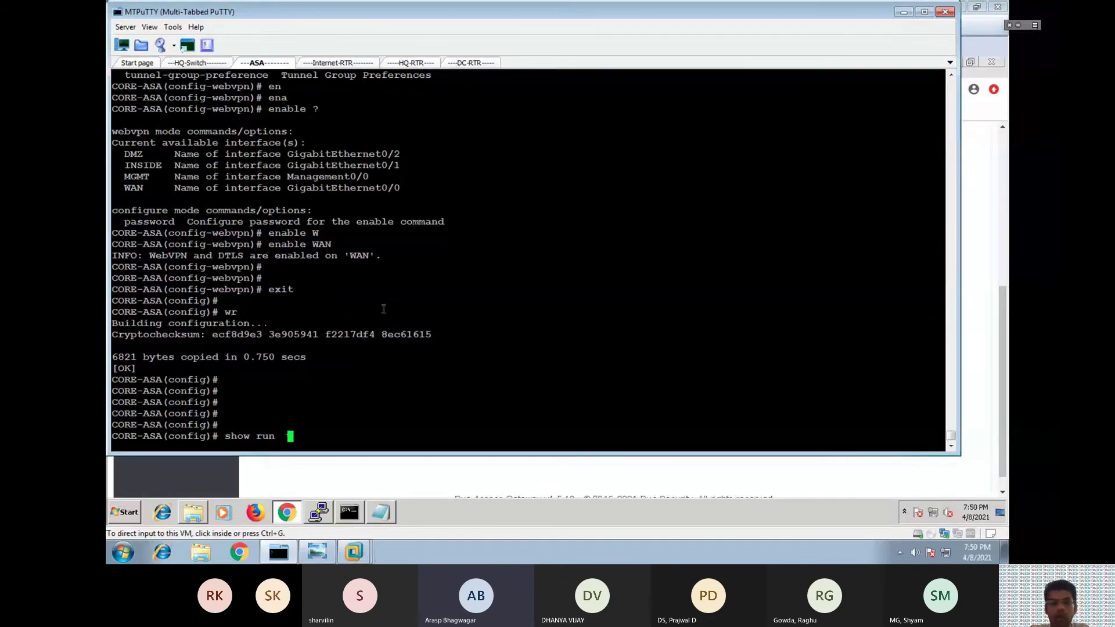
text(group-poli)
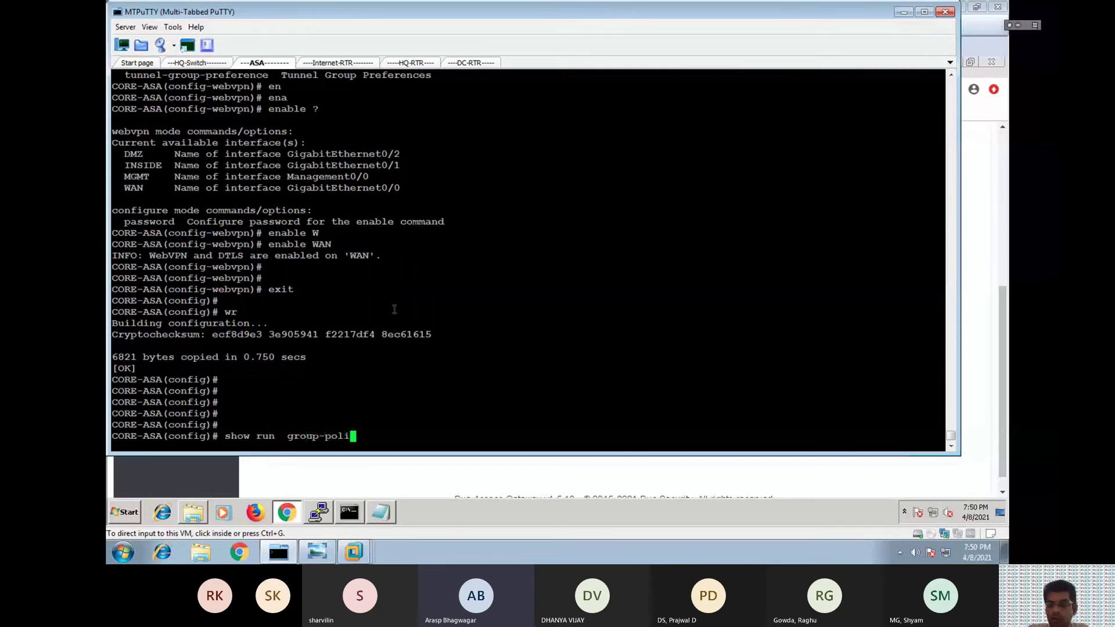
text(cy)
key(Return)
drag(114, 402, 345, 430)
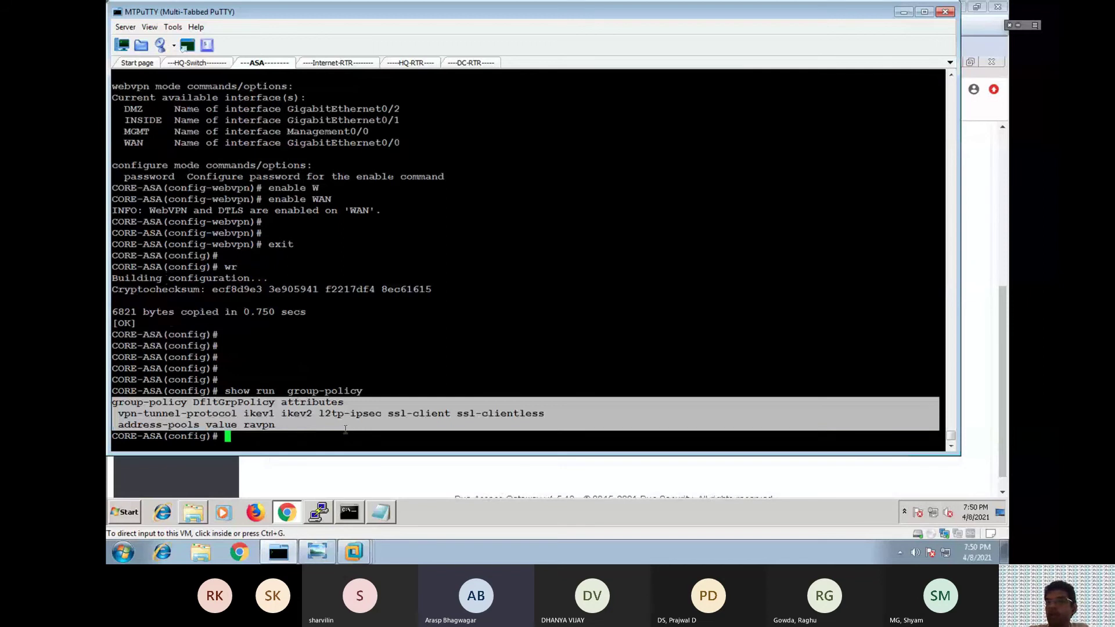
click(164, 436)
drag(121, 425, 274, 426)
click(281, 426)
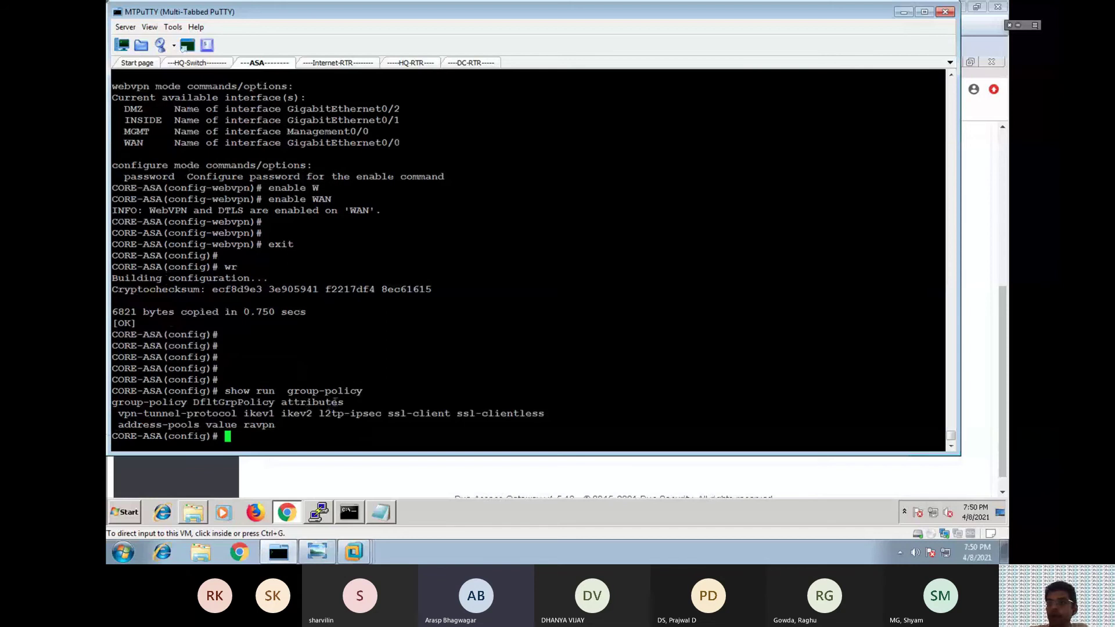
Enter DfltGrpPolicy attributes and set the banner value to WELCOME TO RAVPN_MFA.
drag(342, 401, 113, 403)
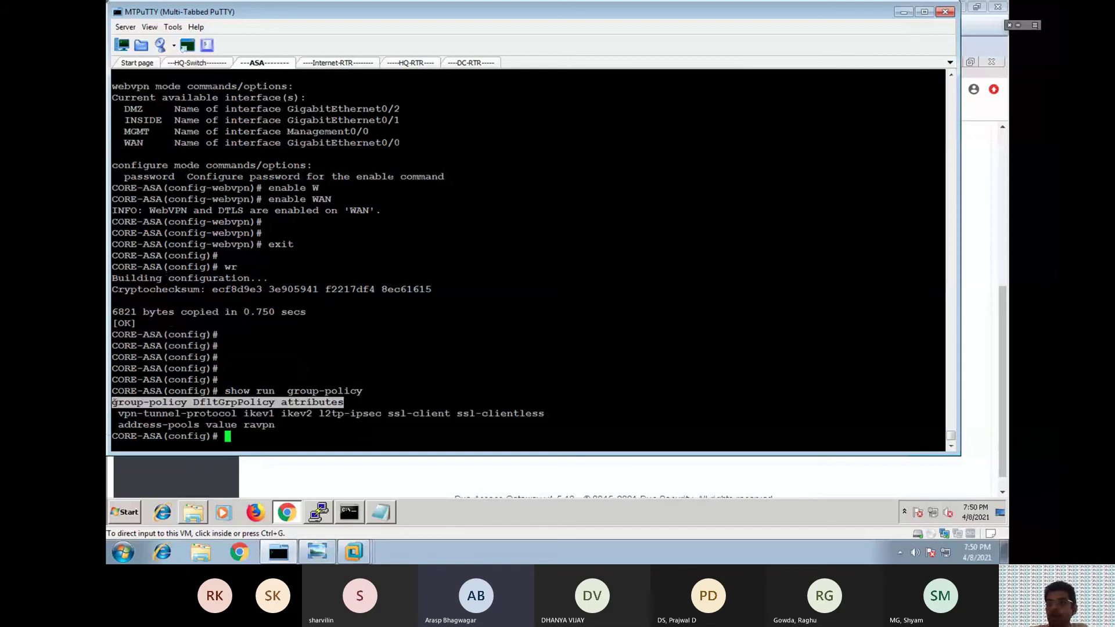
right_click(114, 402)
key(Return)
text(bann)
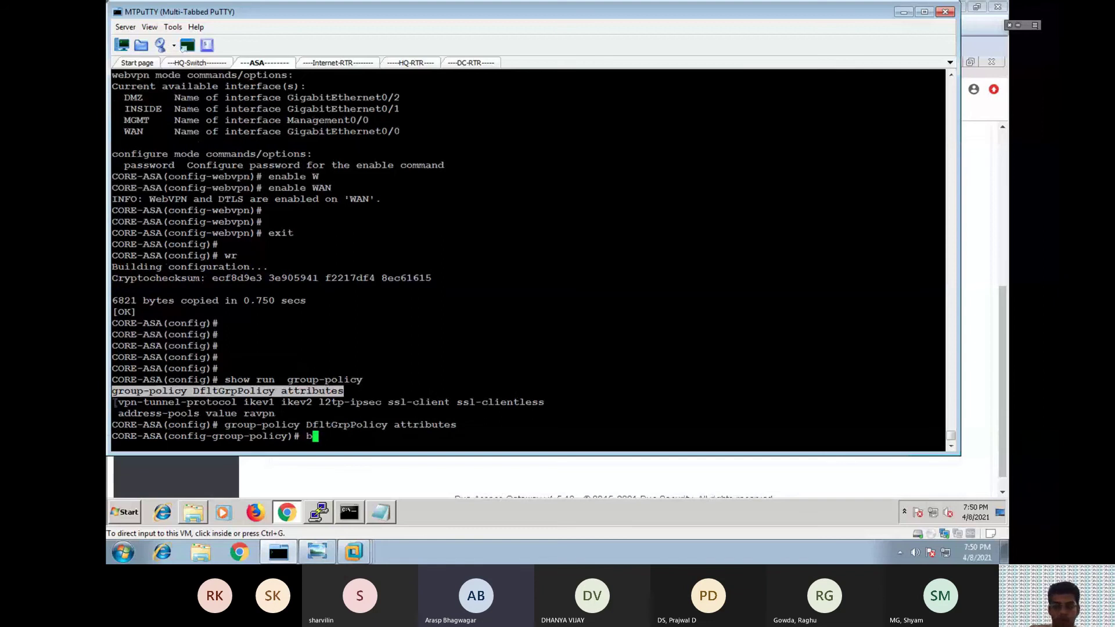
key(Tab)
text(va)
key(Tab)
text(WELCOME TO RAVPN_MFA)
key(Return)
key(Return)
Exit attributes mode and save the running configuration with wr.
text(exit)
key(Return)
text(wr)
key(Return)
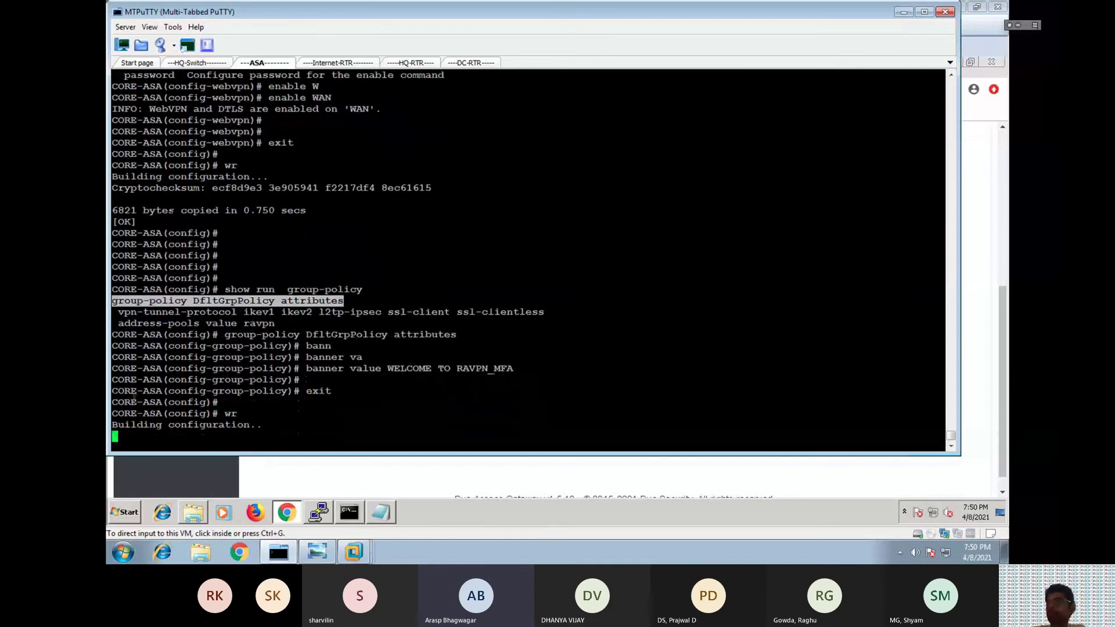
key(Return)
key(Return)
key(Return)
Show the running tunnel-group config and review its SAML authentication and identity provider URL.
text(show run tu)
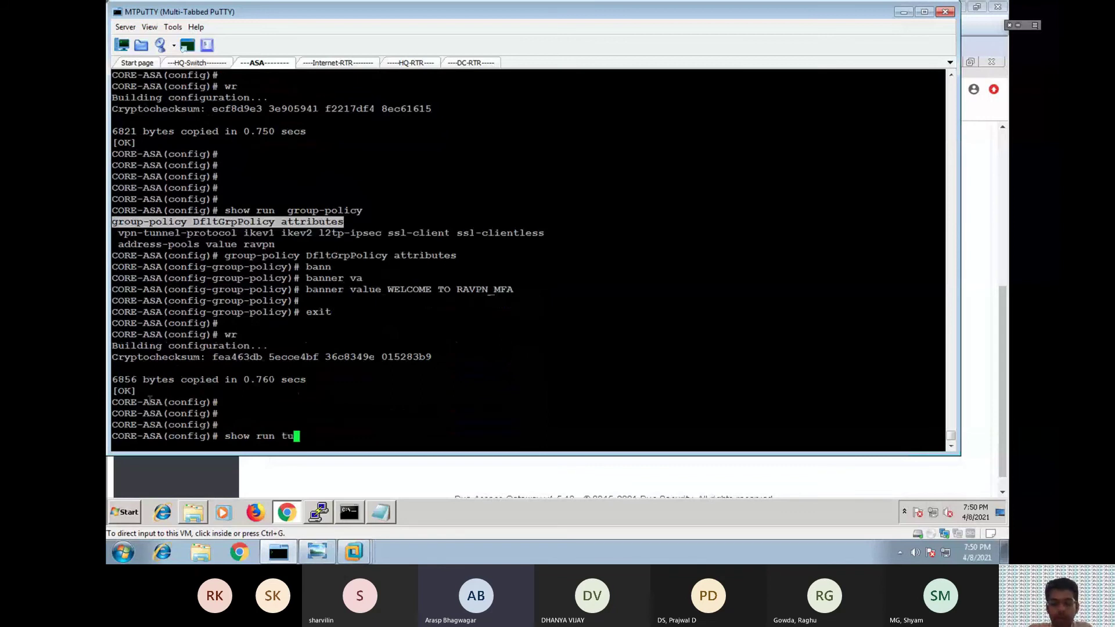
text(nnel-grouy)
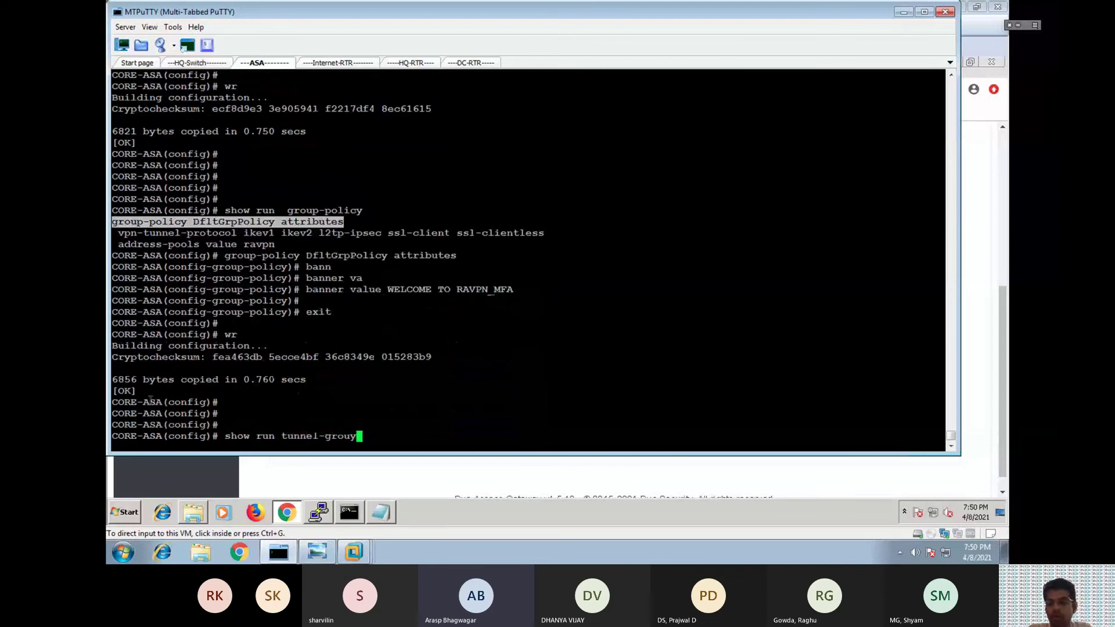
key(BackSpace)
text(p)
key(Return)
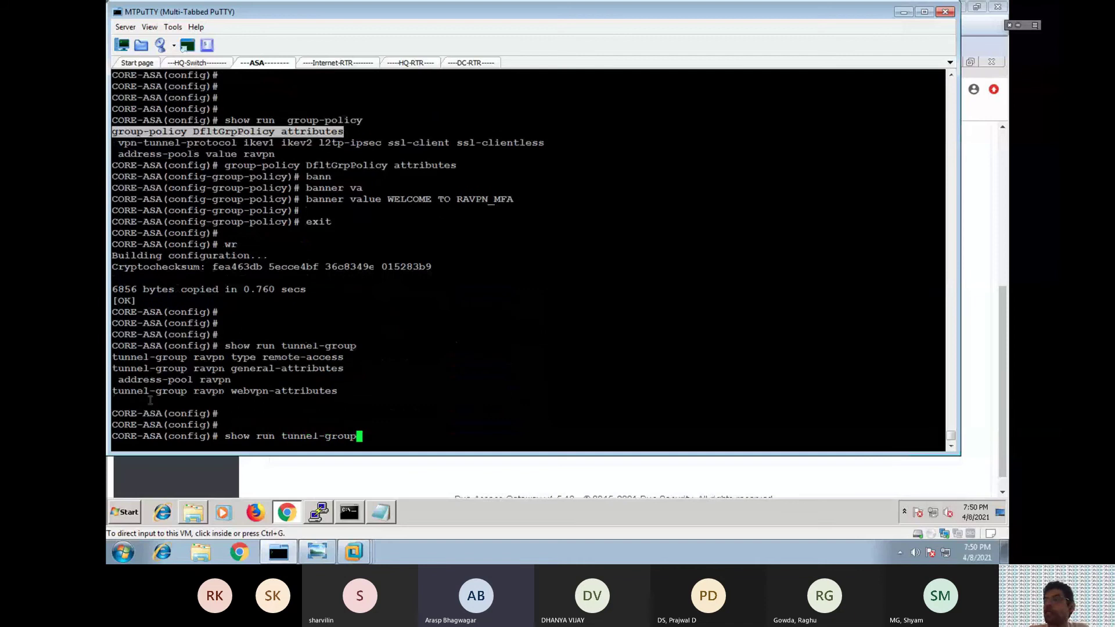
drag(276, 346, 356, 346)
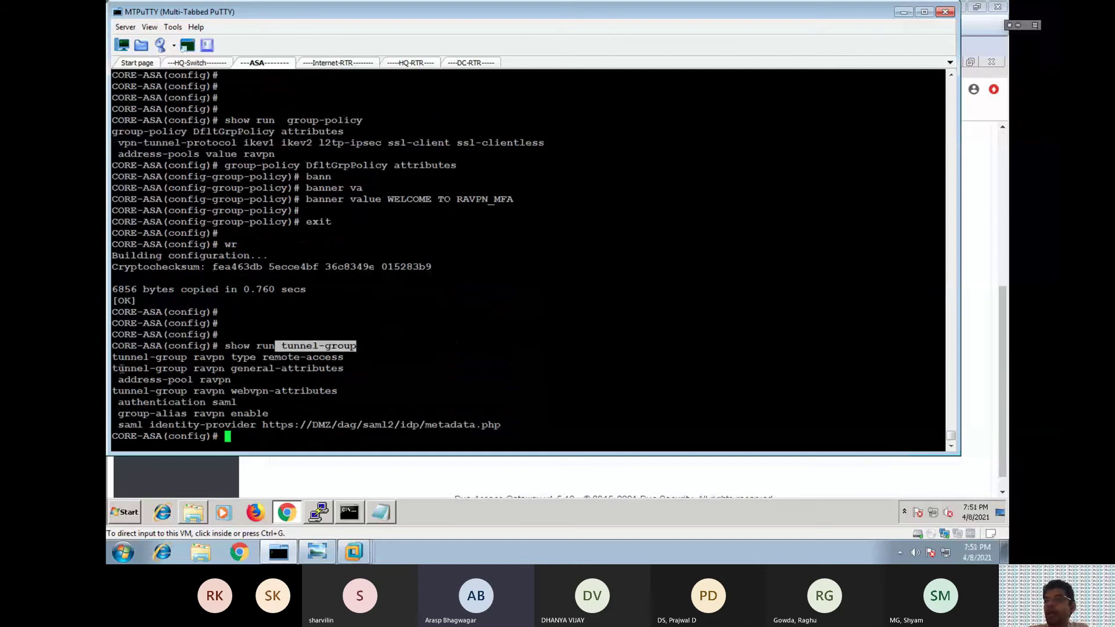
drag(123, 401, 237, 402)
drag(125, 425, 529, 419)
click(529, 418)
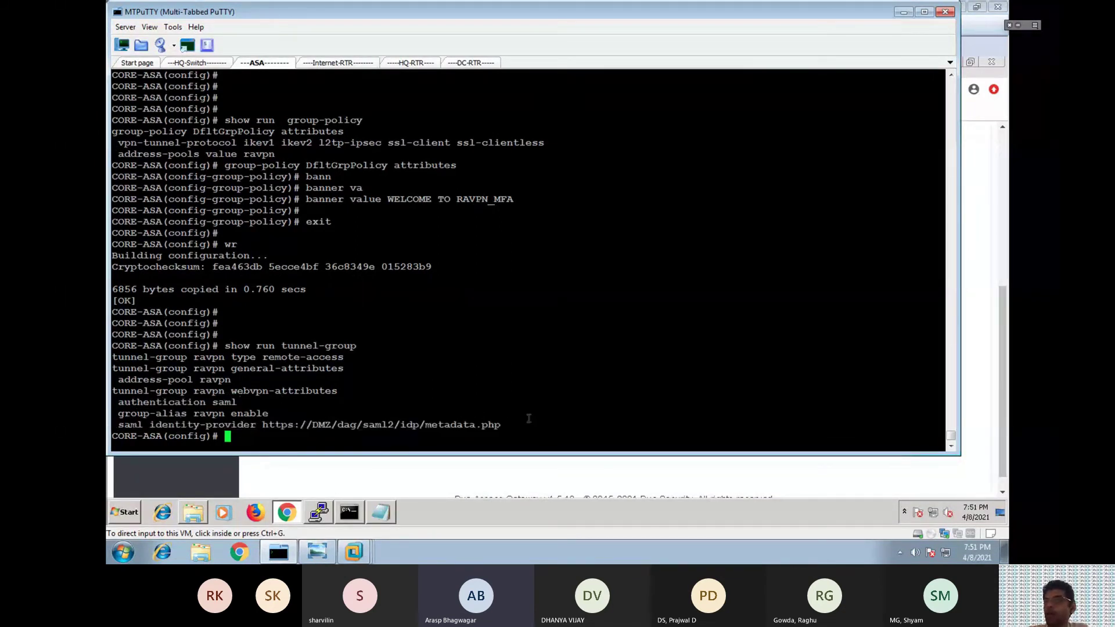
drag(313, 425, 331, 425)
Ping the dmz host from the Admin-PC Command Prompt.
click(350, 517)
click(351, 517)
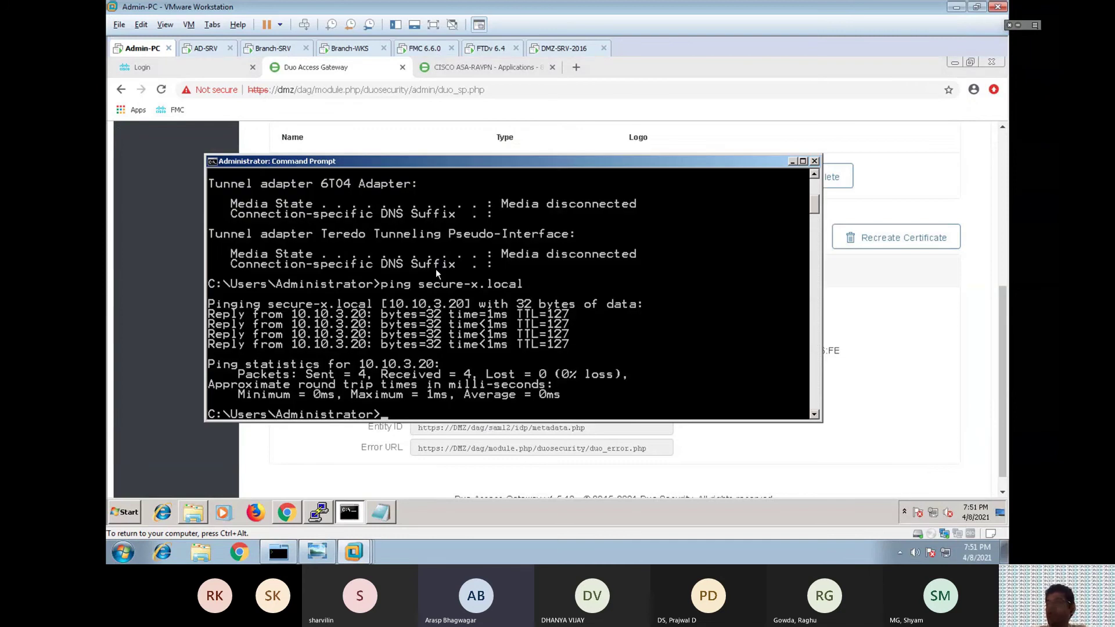
text(ping dmz)
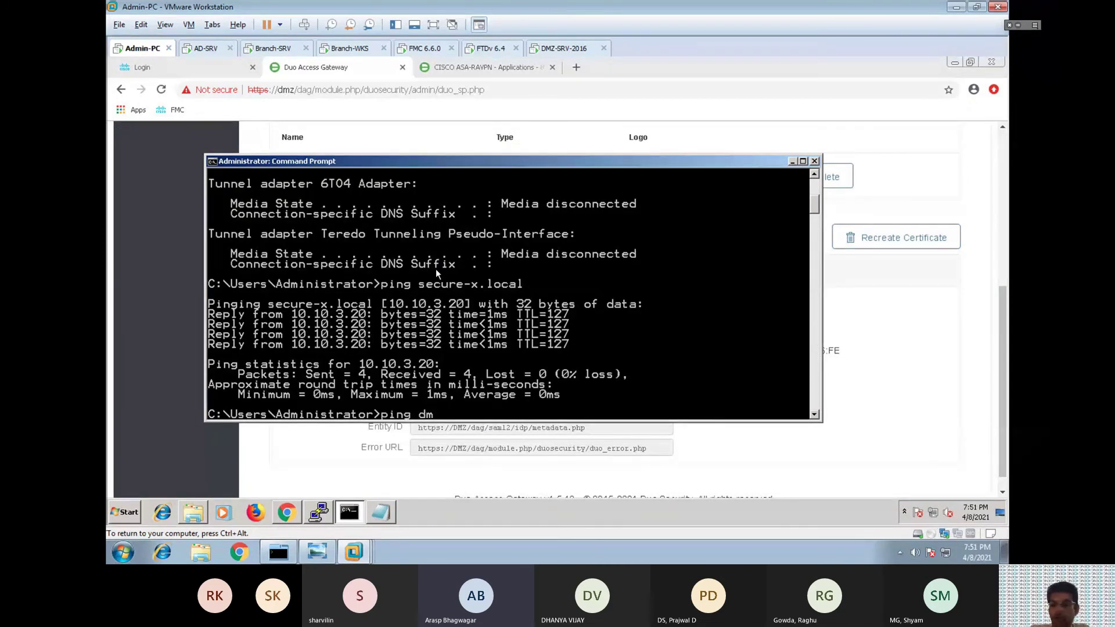
key(Return)
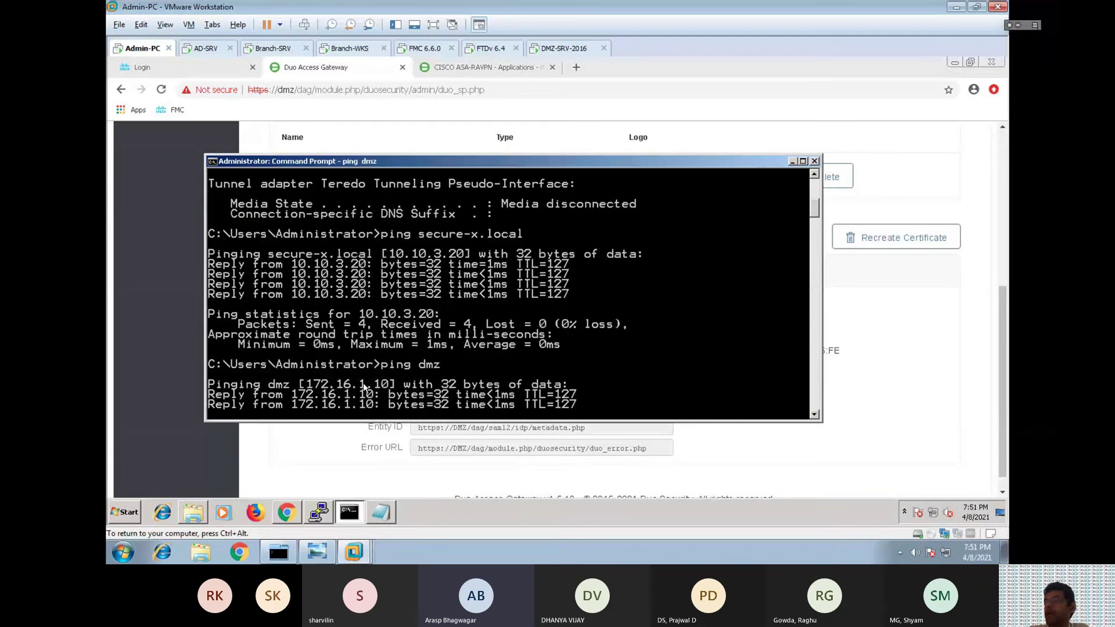
click(312, 552)
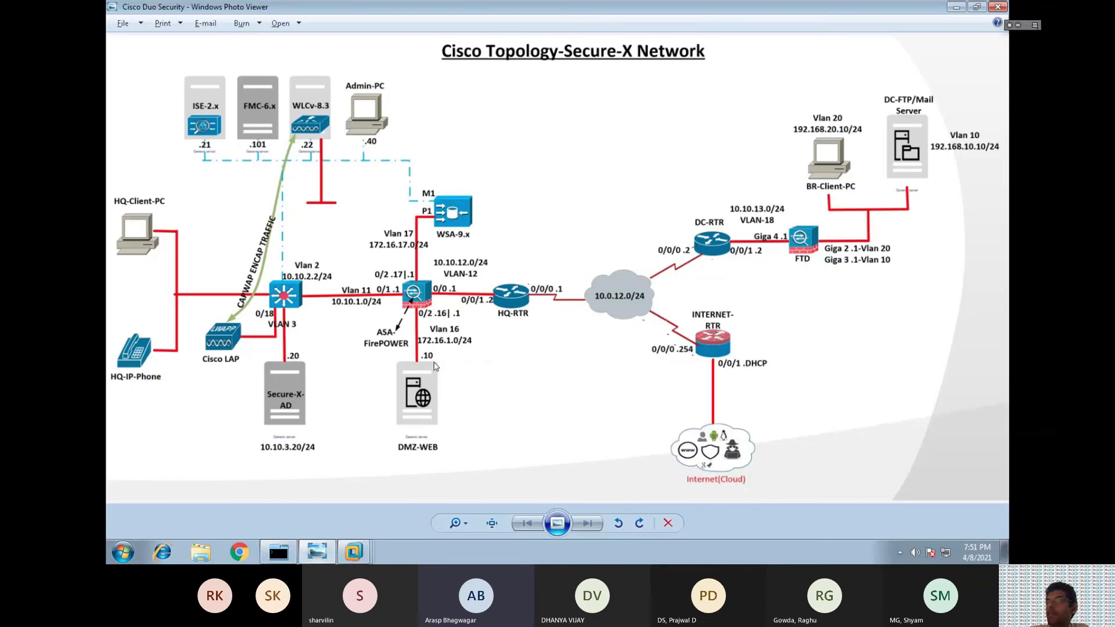
Run show run webvpn on the ASA and review the saml idp and base-url lines.
click(321, 550)
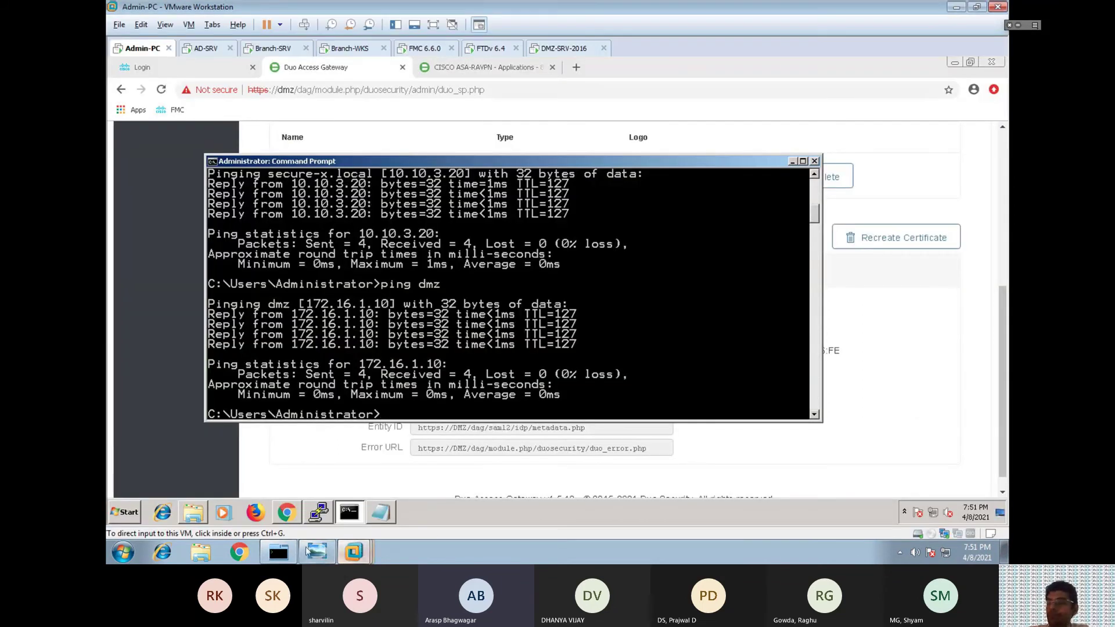
click(318, 512)
click(330, 409)
text(show run webvpn)
key(Return)
drag(282, 245, 939, 245)
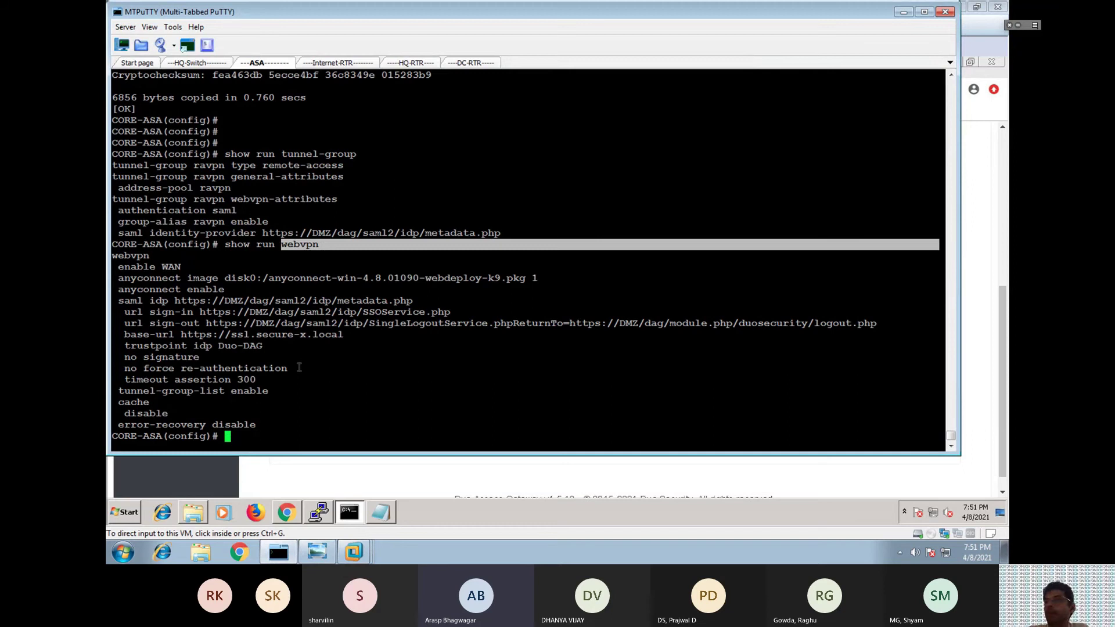
drag(119, 302, 391, 334)
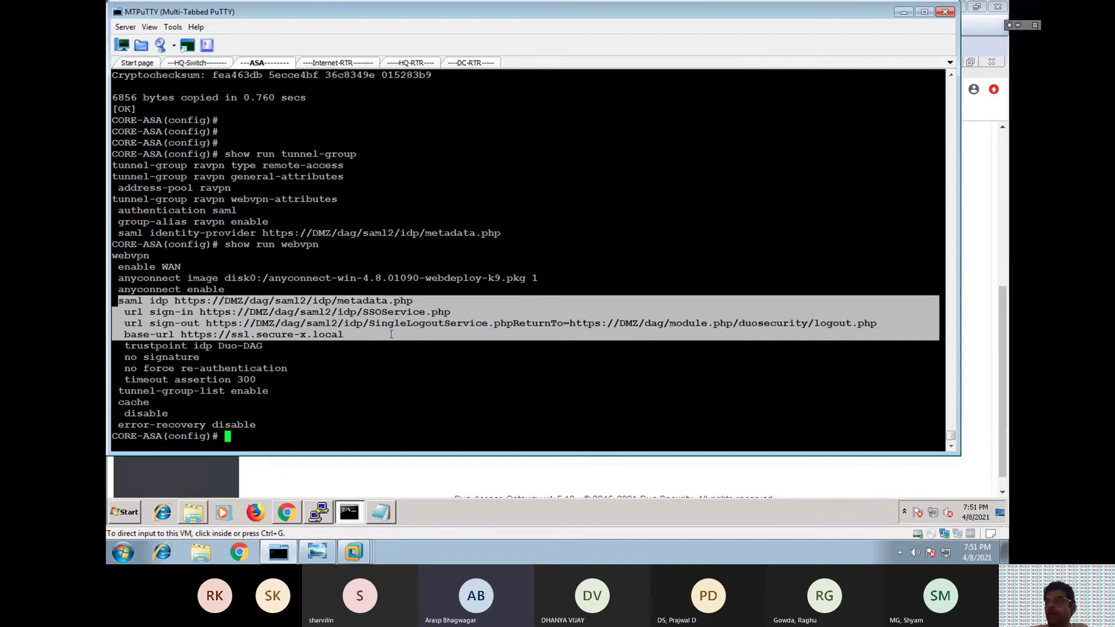
click(391, 334)
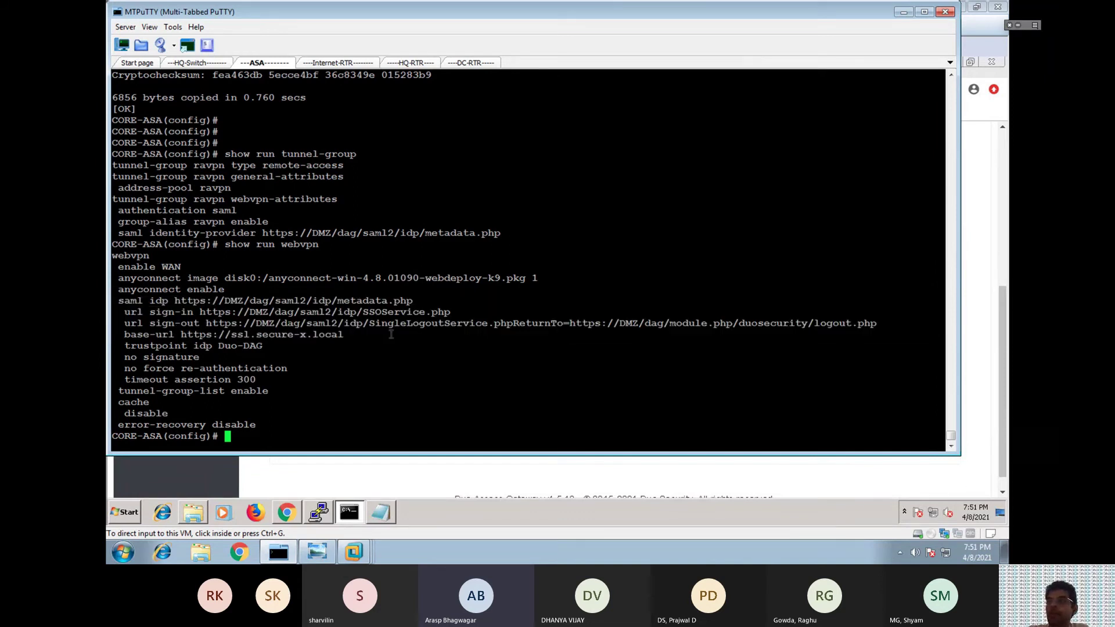
click(317, 551)
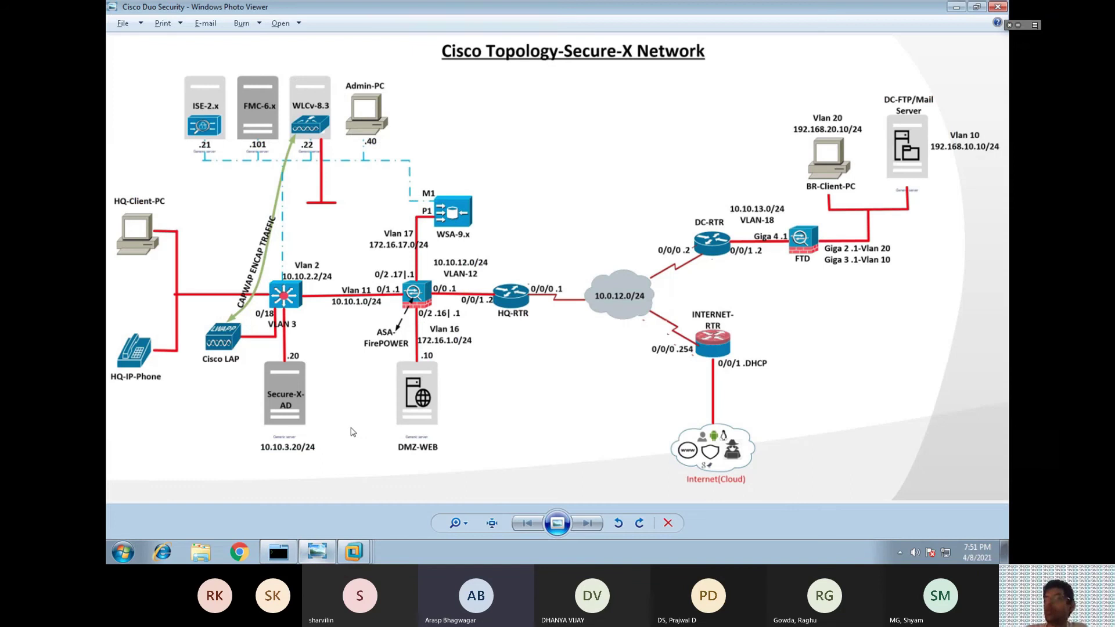
With the pen, box BR-Client-PC and draw step 1's arrow to the ASA.
click(1015, 25)
click(1015, 74)
mouse_move(793, 106)
mouse_down()
mouse_move(778, 202)
mouse_move(880, 203)
mouse_move(850, 197)
mouse_up()
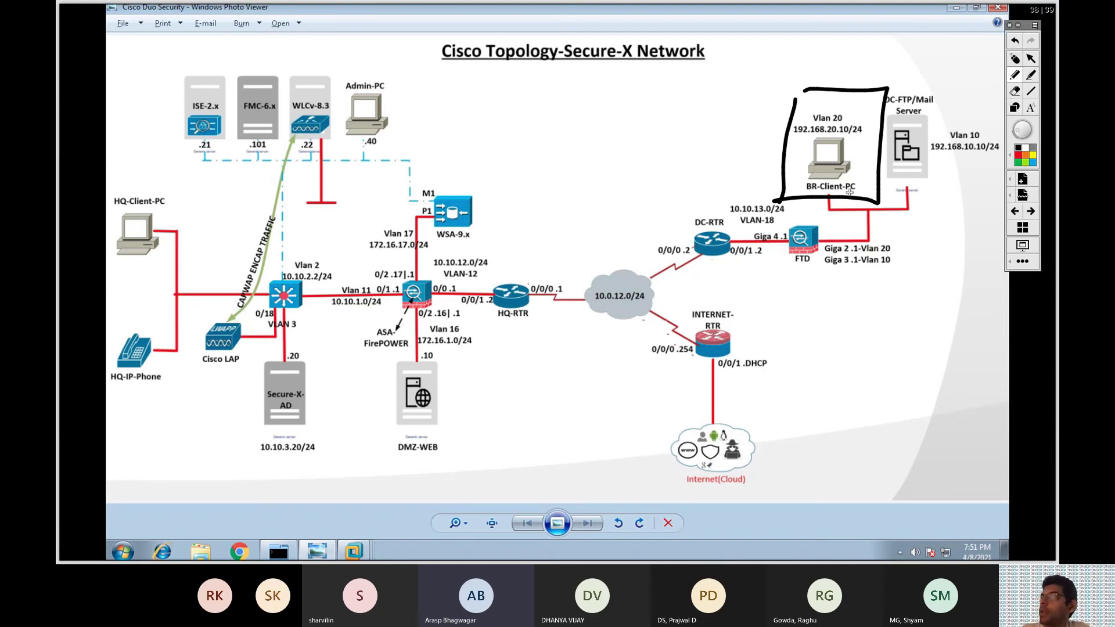
mouse_move(841, 154)
mouse_down()
mouse_move(752, 135)
mouse_move(564, 272)
mouse_move(436, 283)
mouse_move(447, 268)
mouse_up()
drag(434, 285, 463, 286)
mouse_move(575, 239)
mouse_down()
mouse_move(574, 254)
mouse_move(564, 235)
mouse_up()
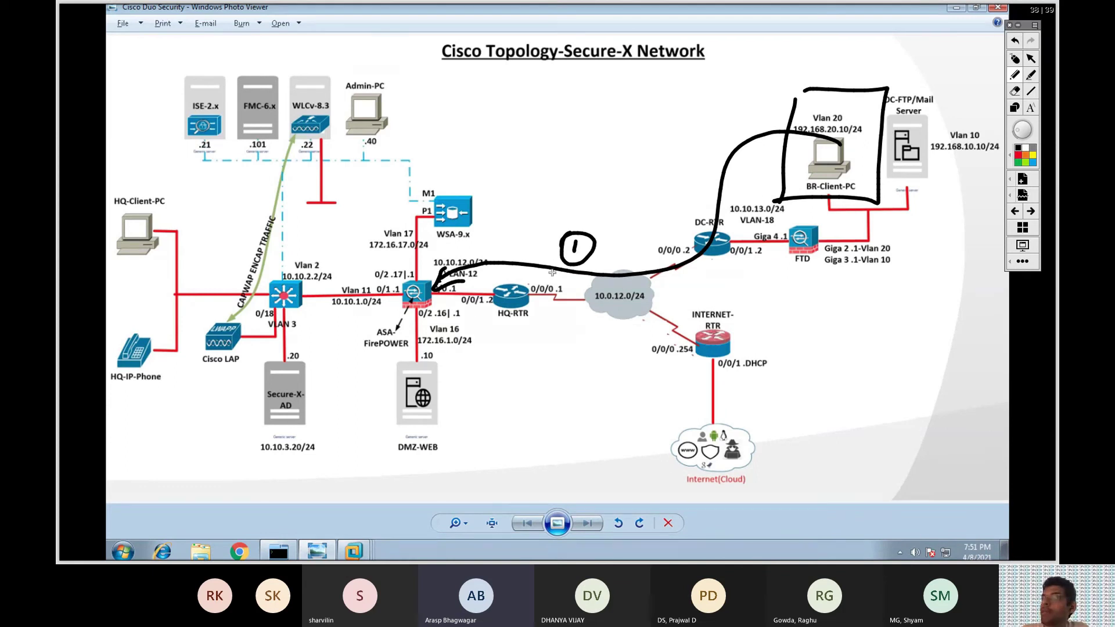
Draw a box above step 1 containing 'username' and 'password'.
mouse_move(568, 86)
mouse_down()
mouse_move(556, 163)
mouse_move(714, 187)
mouse_move(564, 194)
mouse_up()
drag(560, 147, 635, 193)
mouse_move(585, 114)
mouse_down()
mouse_move(598, 124)
mouse_move(697, 105)
mouse_up()
mouse_move(584, 166)
mouse_down()
mouse_move(690, 140)
mouse_move(685, 157)
mouse_up()
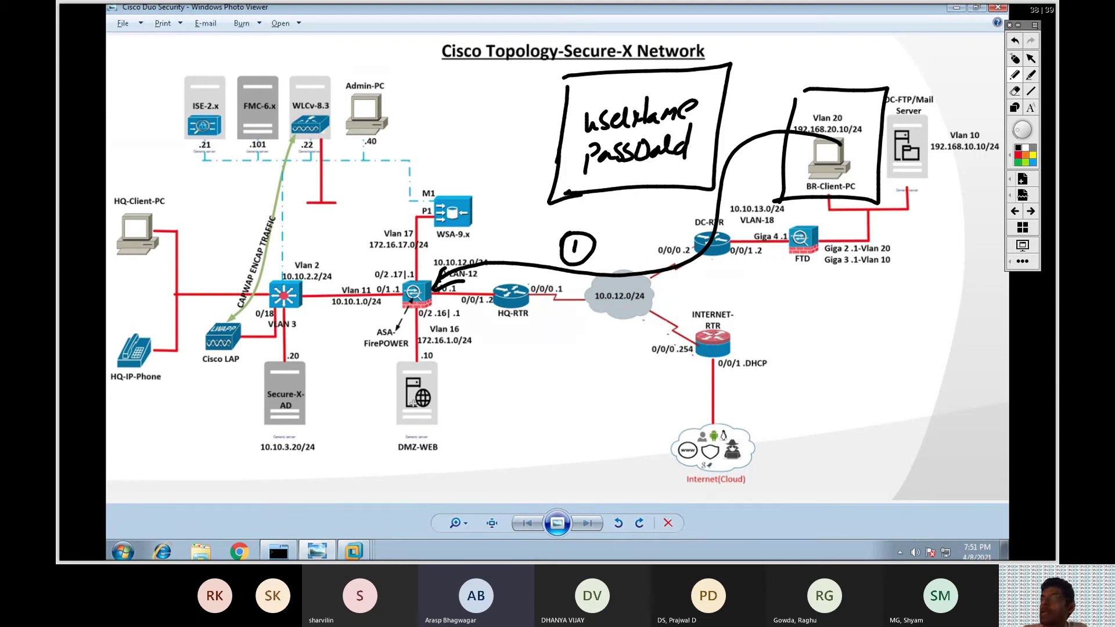
Draw arrows between DMZ-WEB and Secure-X-AD, write 'Cisco' beside Secure-X-AD, then clear the drawings.
mouse_move(408, 425)
mouse_down()
mouse_move(407, 441)
mouse_move(276, 440)
mouse_move(285, 419)
mouse_move(292, 444)
mouse_move(340, 468)
mouse_up()
mouse_move(288, 392)
mouse_down()
mouse_move(415, 354)
mouse_move(390, 380)
mouse_up()
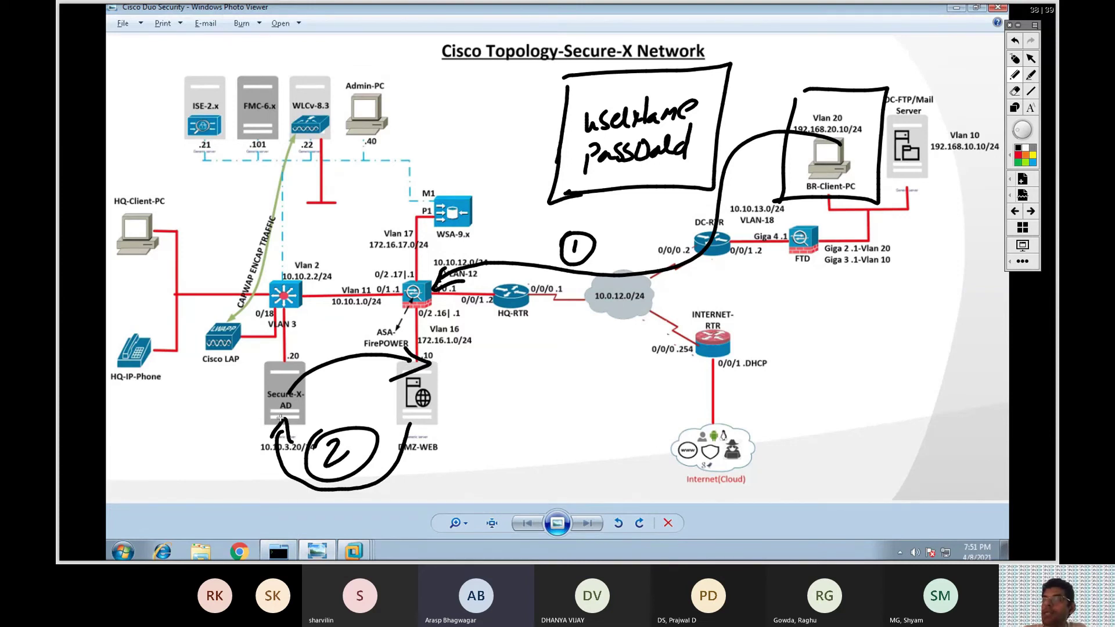
drag(171, 403, 166, 433)
mouse_move(179, 407)
mouse_down()
mouse_move(181, 431)
mouse_move(221, 427)
mouse_up()
click(186, 398)
drag(238, 407, 237, 408)
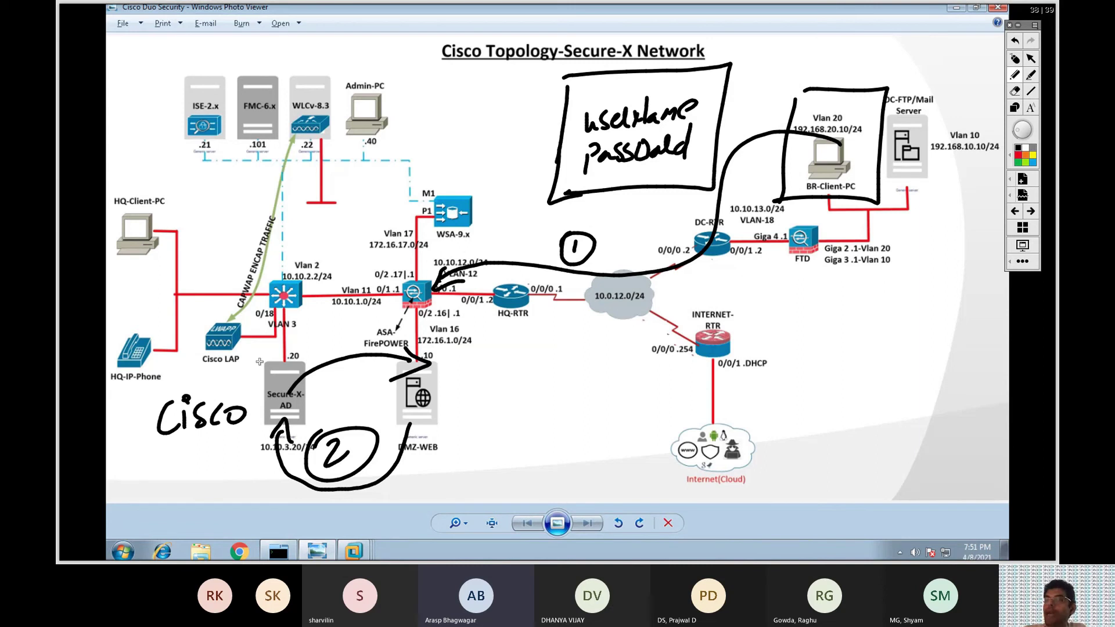
click(1015, 58)
Open the demo user's properties on the AD server and check the Account tab logon names.
click(353, 552)
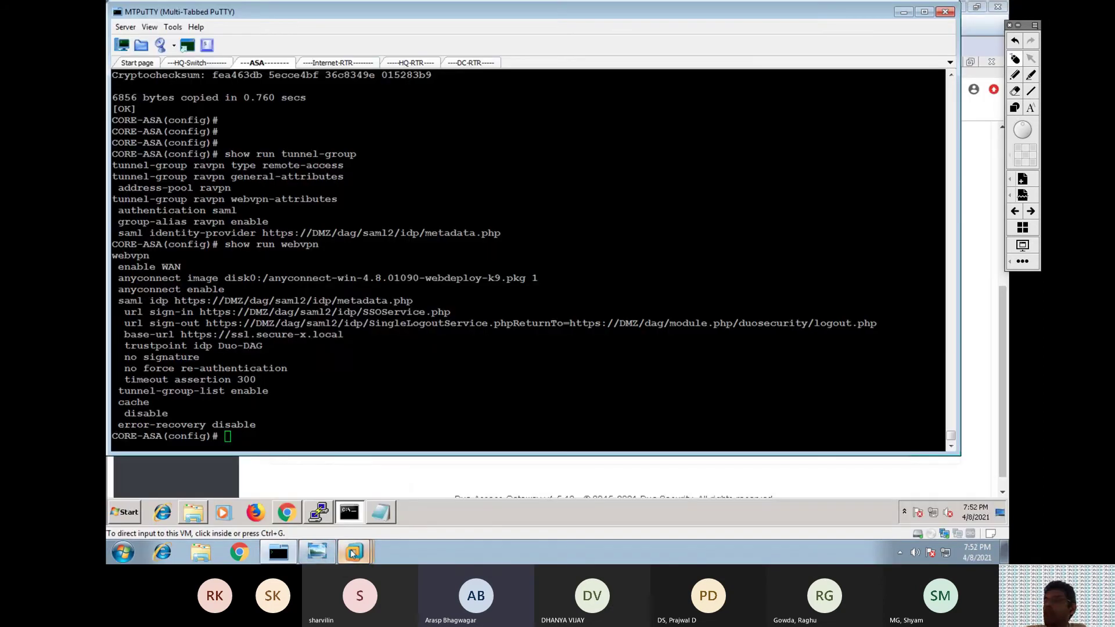
mouse_move(354, 551)
click(360, 336)
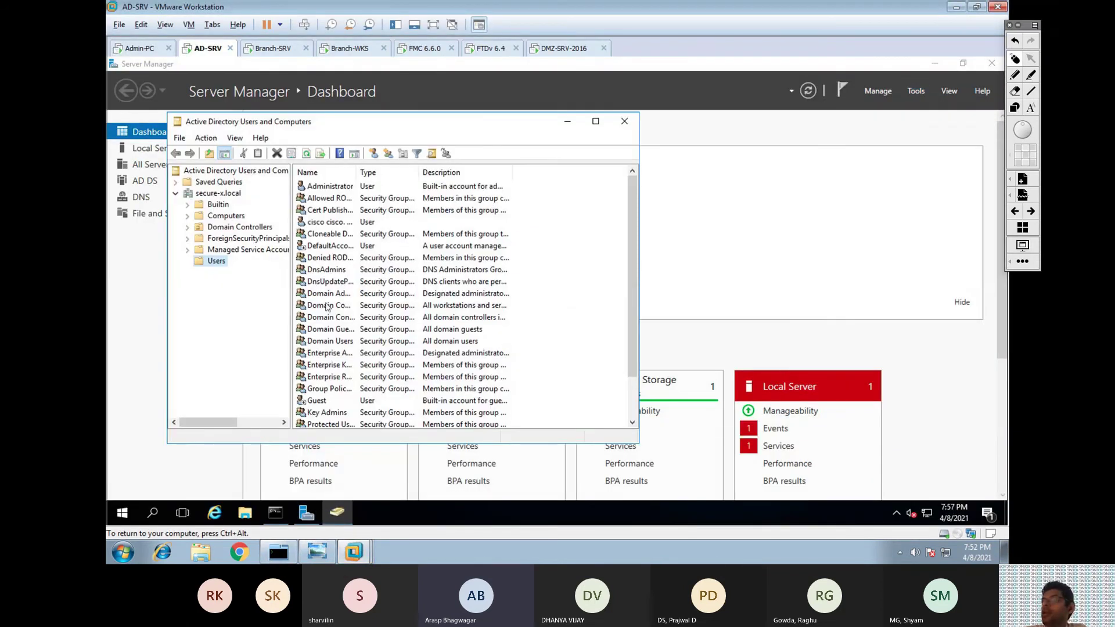
double_click(328, 222)
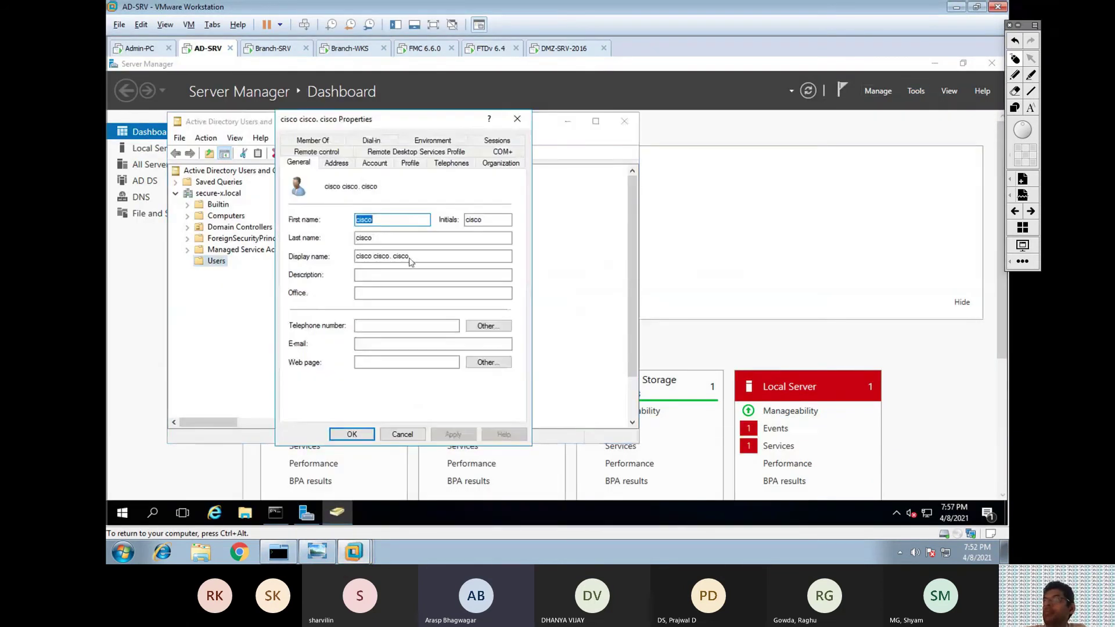
click(375, 162)
click(409, 224)
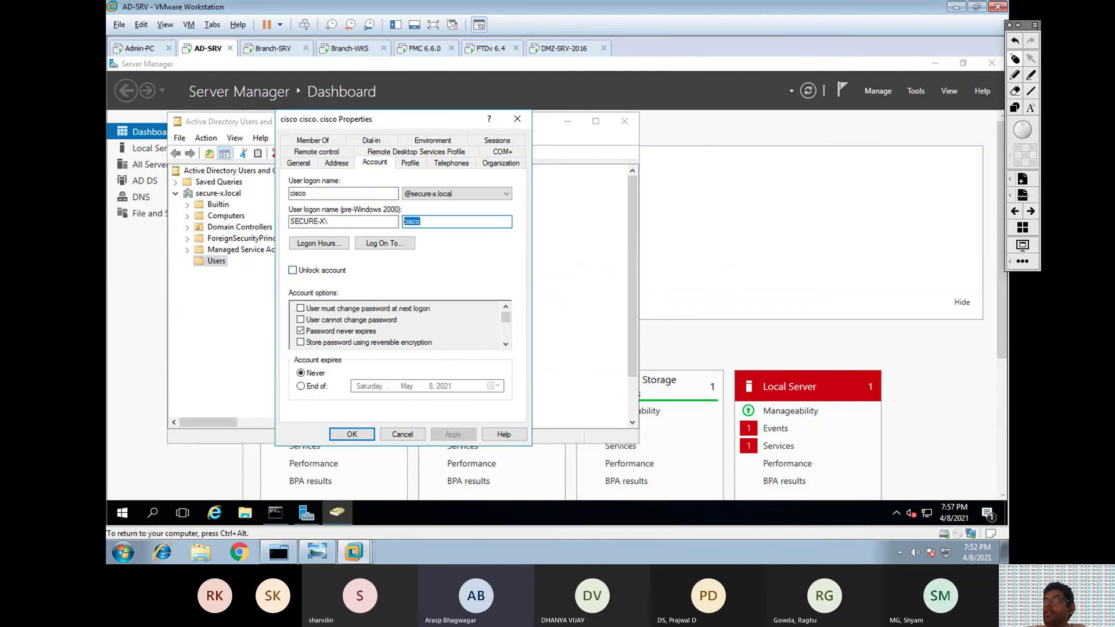
click(329, 547)
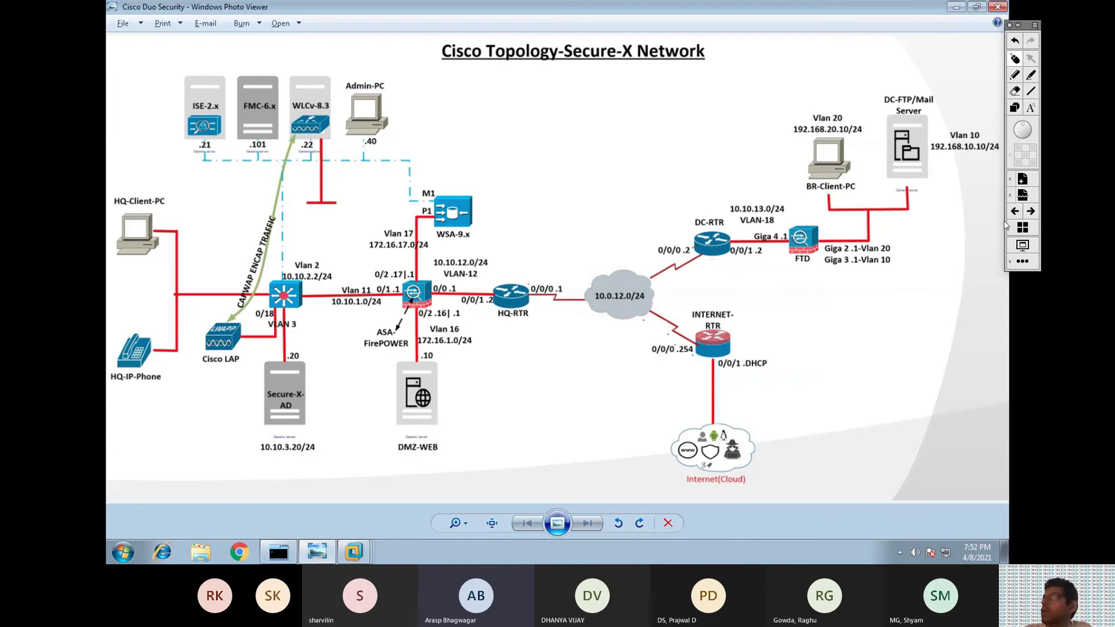
Restore the saved sketch and draw steps 3 and 4 to the Internet cloud labelled 'Duo Security'.
click(1015, 211)
click(1026, 211)
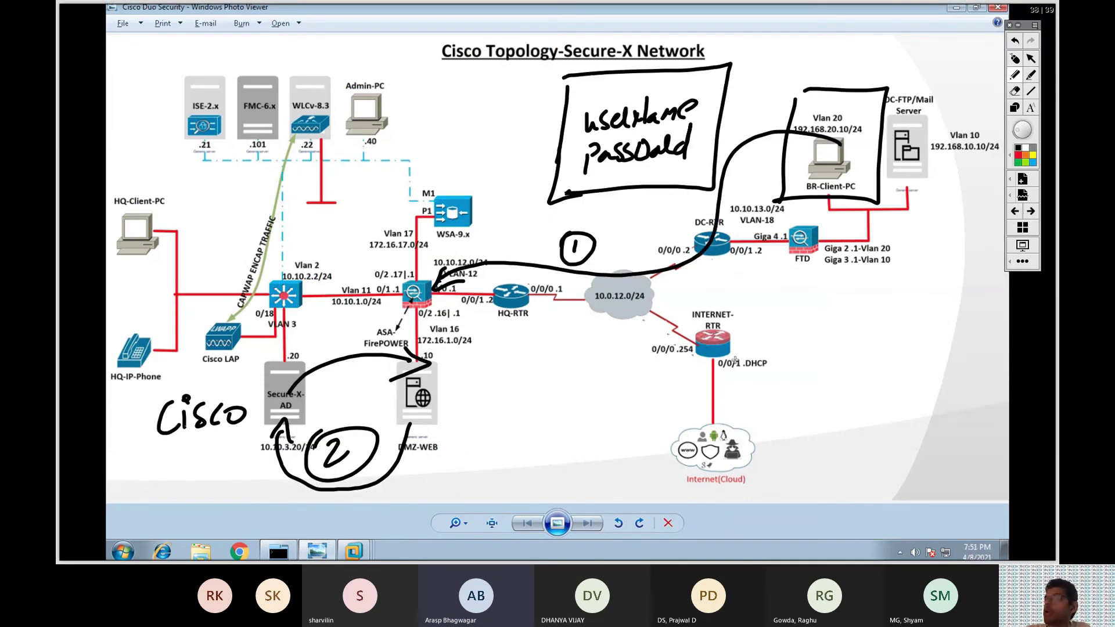
mouse_move(313, 337)
mouse_down()
mouse_move(316, 380)
mouse_move(343, 393)
mouse_move(414, 367)
mouse_move(439, 400)
mouse_move(501, 395)
mouse_move(498, 406)
mouse_up()
mouse_move(429, 424)
mouse_down()
mouse_move(715, 467)
mouse_move(735, 449)
mouse_move(766, 477)
mouse_move(810, 453)
mouse_move(824, 476)
mouse_up()
mouse_move(867, 457)
mouse_down()
mouse_move(891, 465)
mouse_move(931, 441)
mouse_move(906, 473)
mouse_up()
mouse_move(550, 411)
mouse_down()
mouse_move(554, 443)
mouse_move(567, 416)
mouse_up()
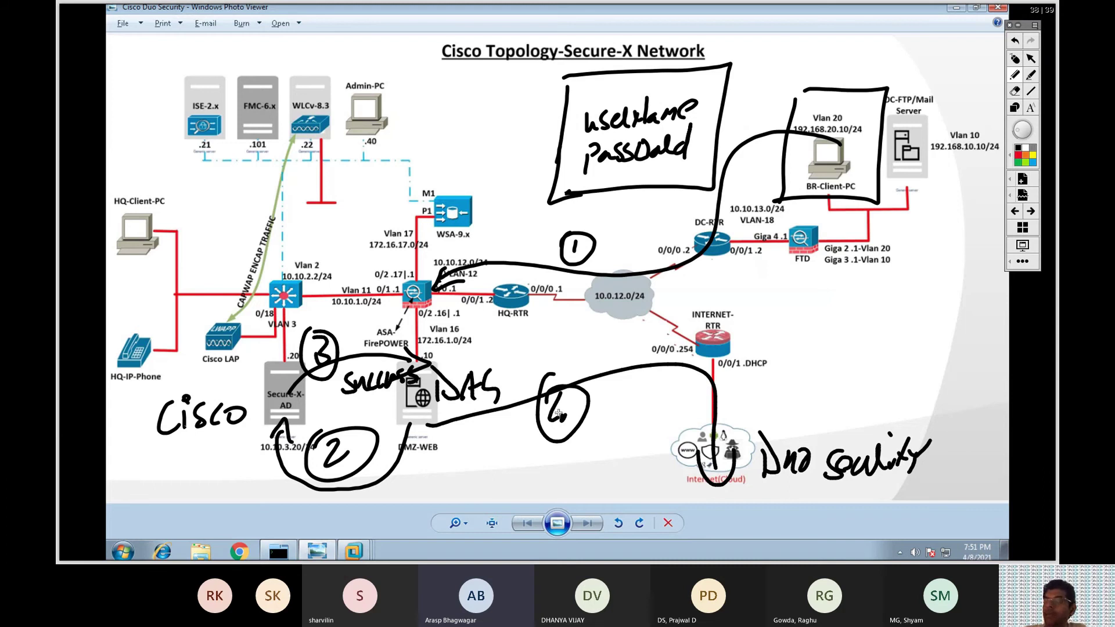
Write and underline a 'Self-Enrollment' heading above the diagram.
mouse_move(227, 46)
mouse_down()
mouse_move(203, 90)
mouse_move(243, 69)
mouse_move(300, 66)
mouse_move(360, 29)
mouse_move(372, 70)
mouse_move(409, 17)
mouse_move(426, 38)
mouse_move(484, 58)
mouse_move(543, 61)
mouse_move(566, 27)
mouse_up()
mouse_move(212, 102)
mouse_down()
mouse_move(549, 84)
mouse_move(518, 97)
mouse_up()
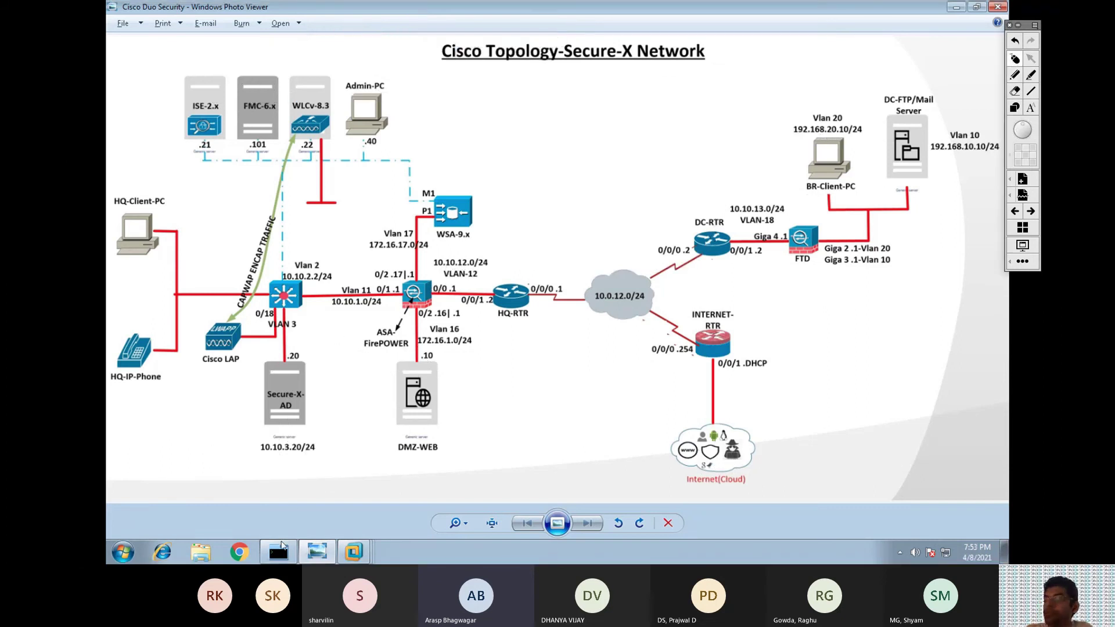
click(279, 551)
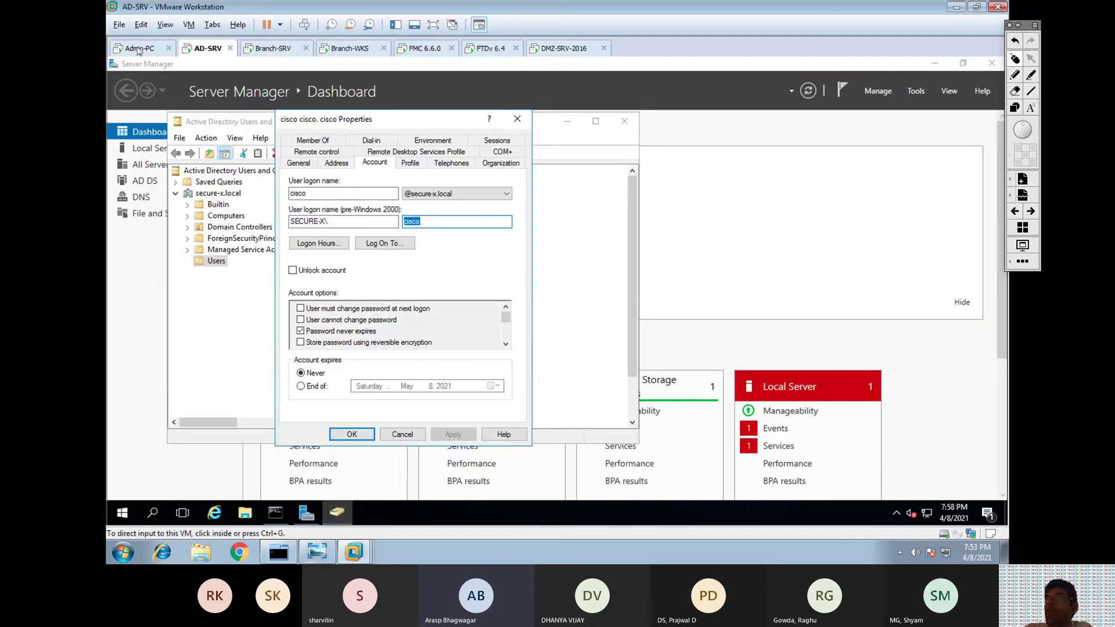
Open the Users page for CISCO ASA-RAVPN in Duo Admin Panel, confirming zero users enrolled.
click(138, 49)
click(179, 239)
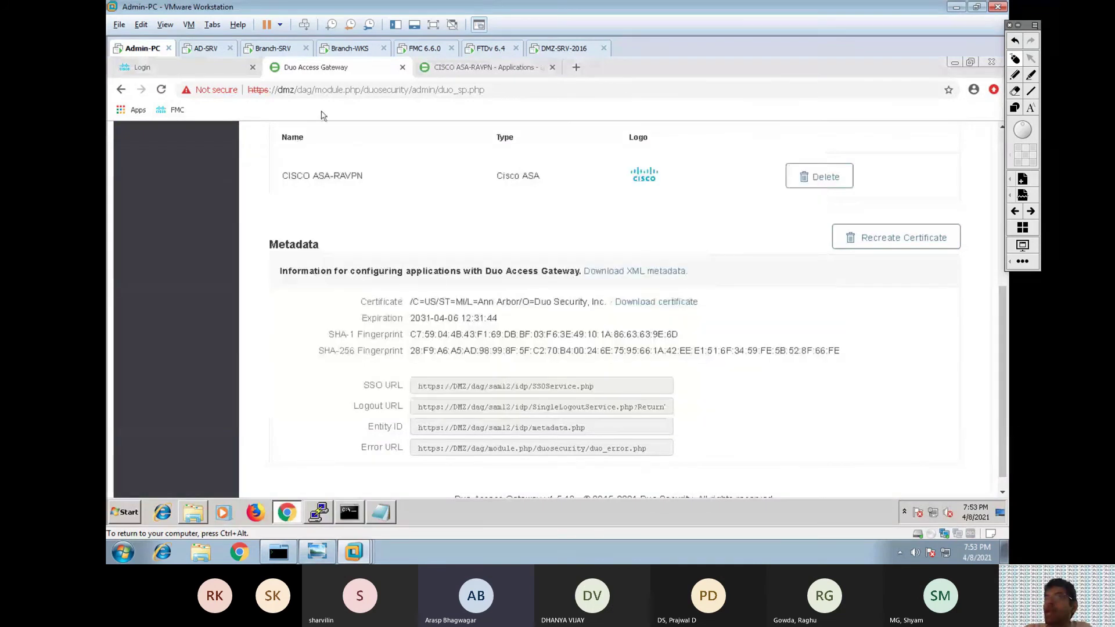
key(ctrl+Tab)
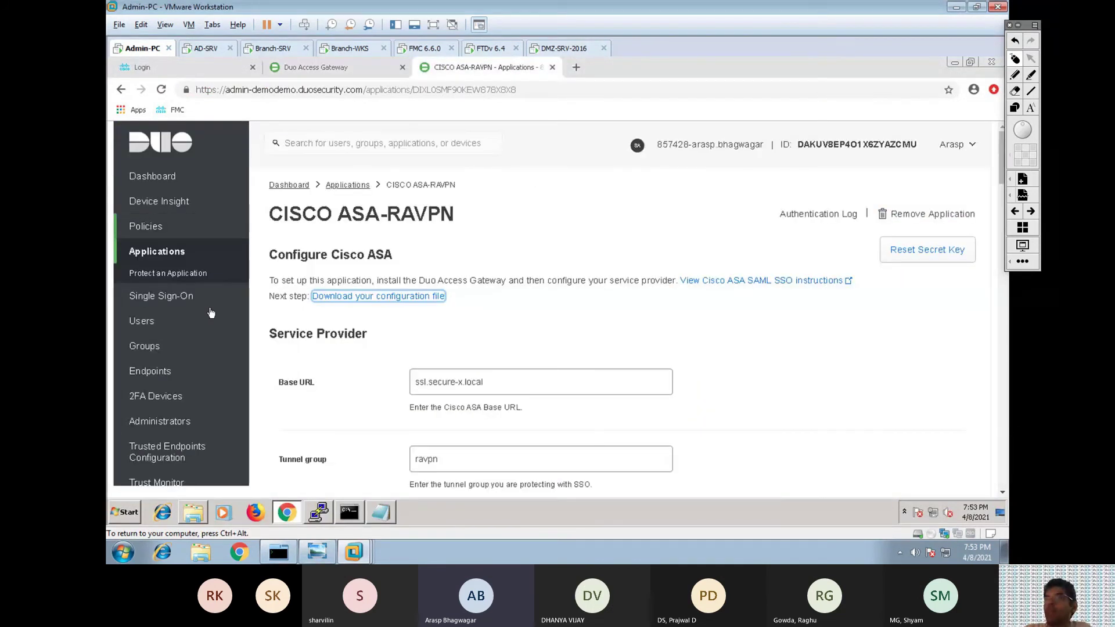
click(147, 321)
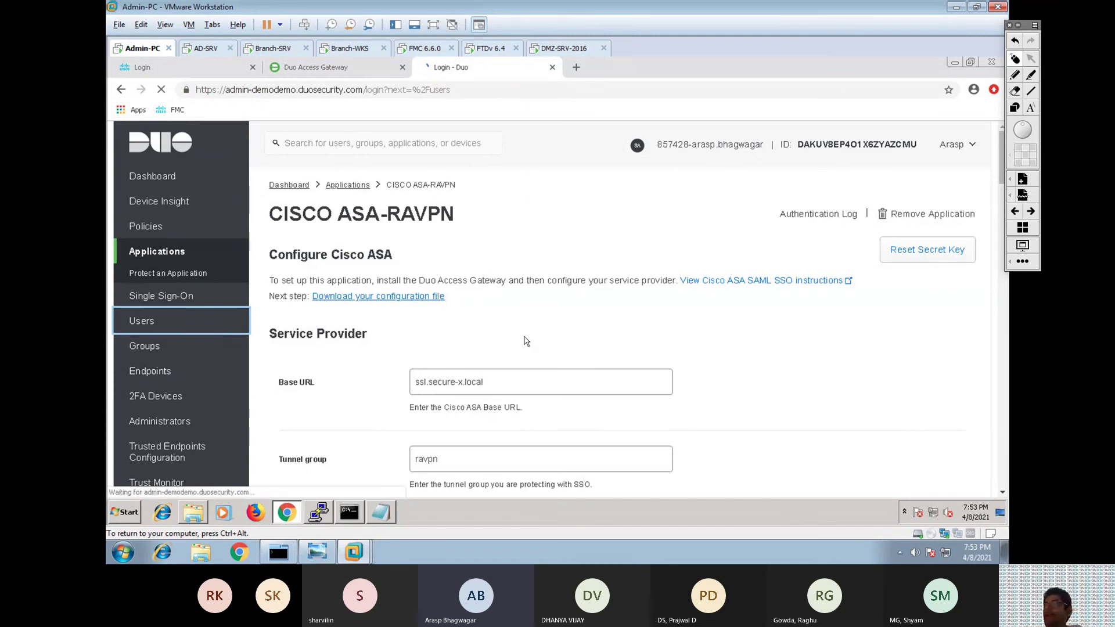
key(ctrl+Left)
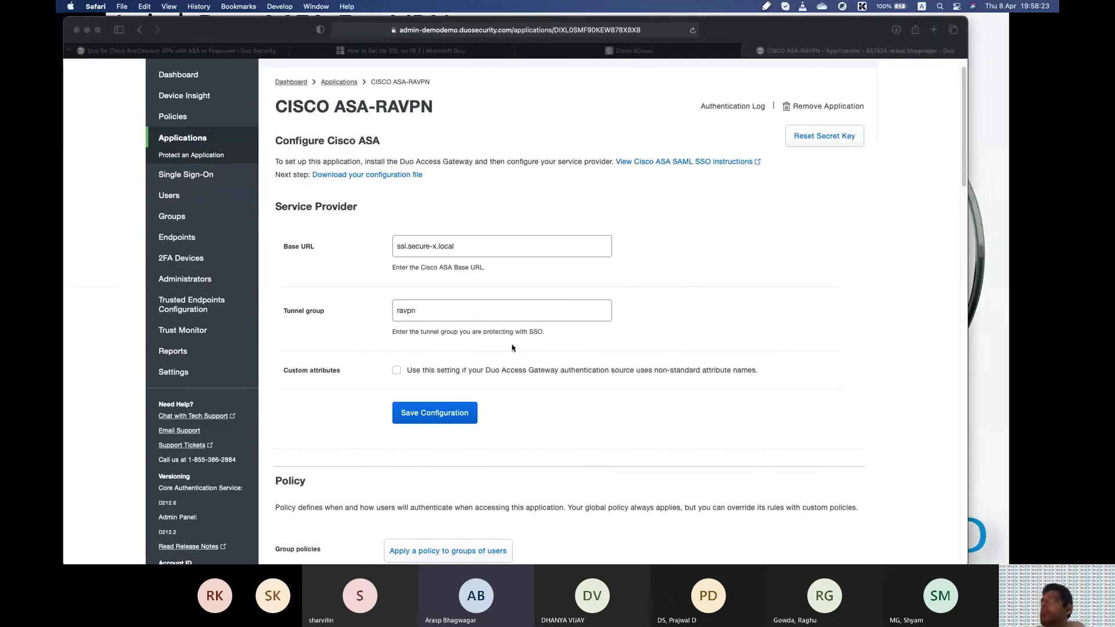
click(172, 201)
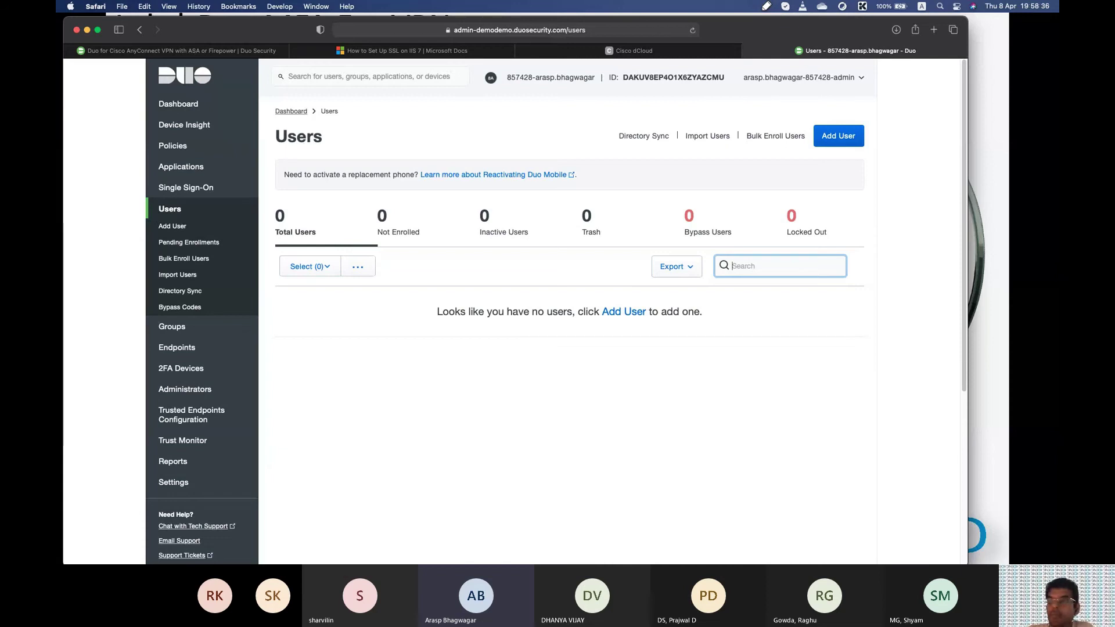
key(super+Tab)
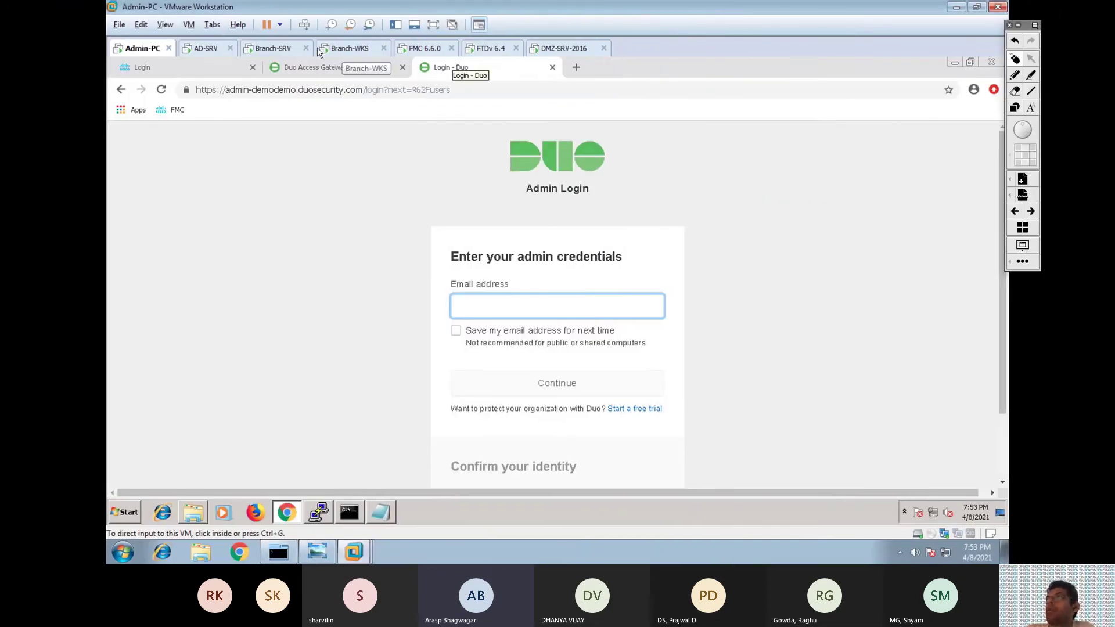
click(360, 50)
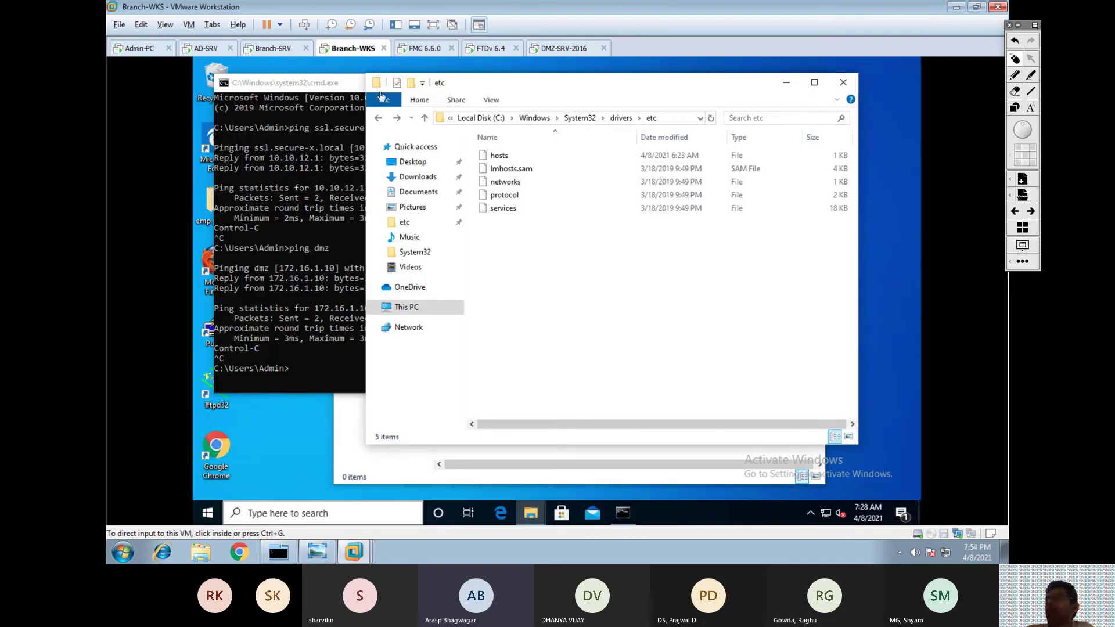
In Chrome, load the SSL VPN portal and log in with group ravpn to reach Duo Access Gateway.
click(531, 513)
click(209, 458)
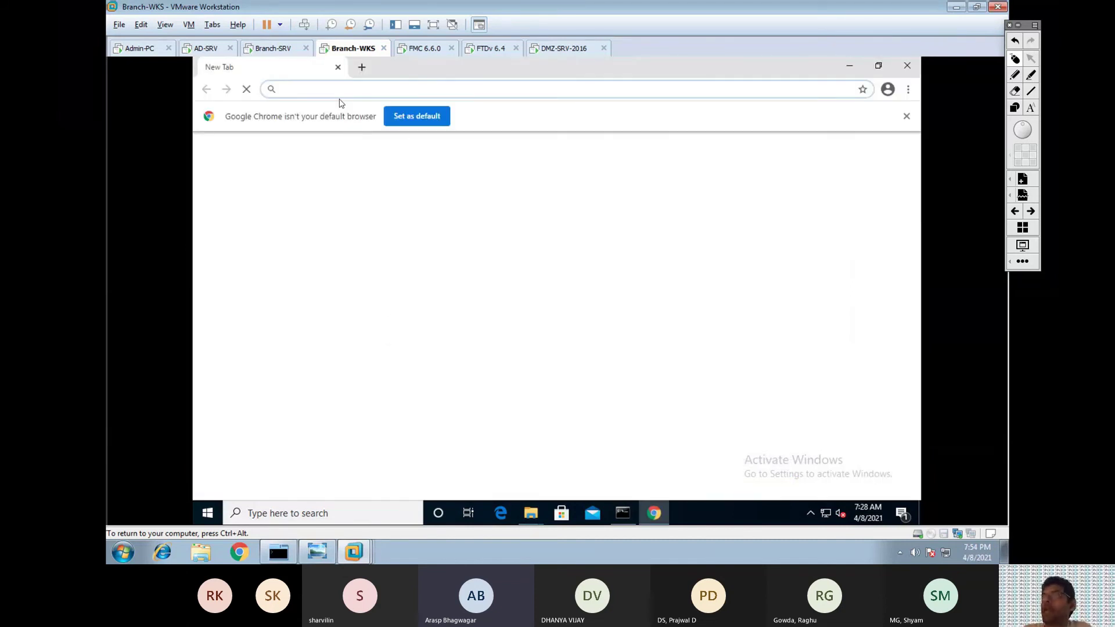
text(https://)
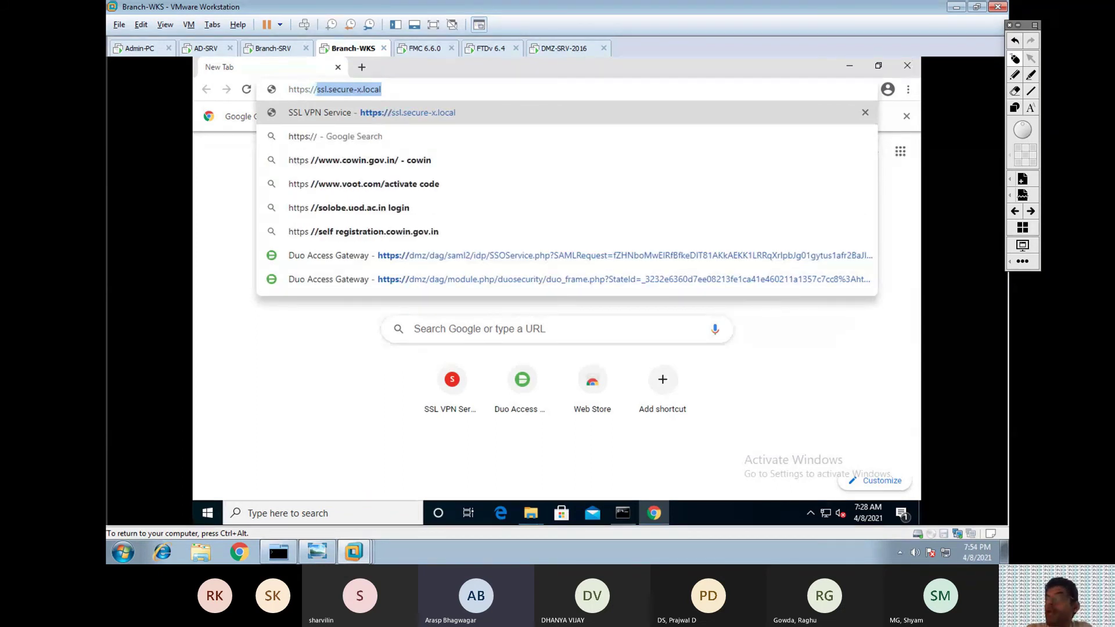
key(Return)
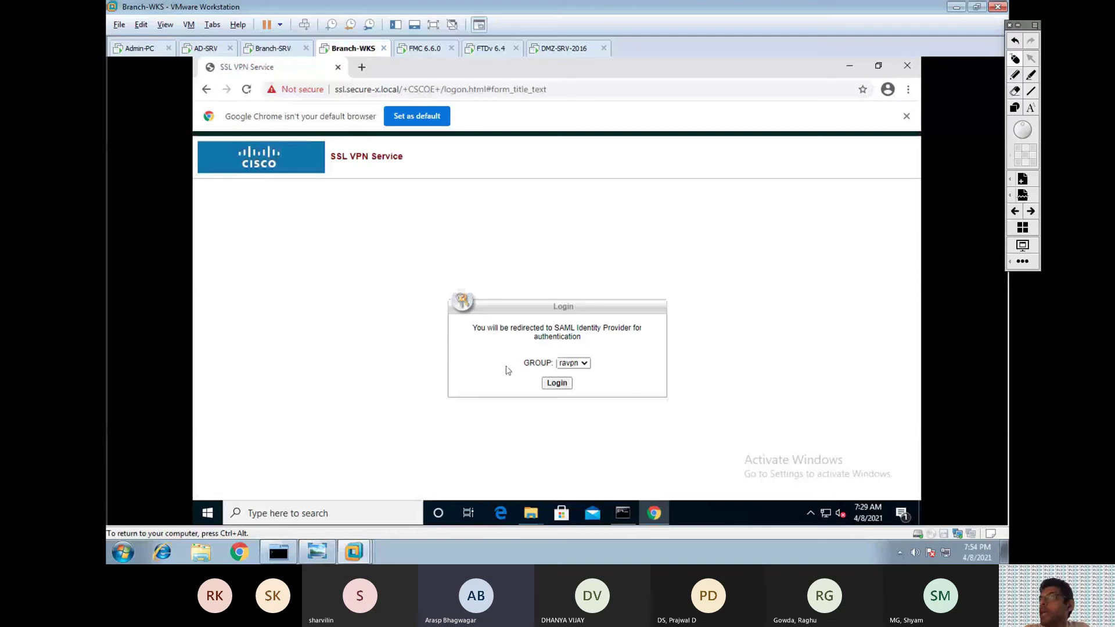
click(556, 383)
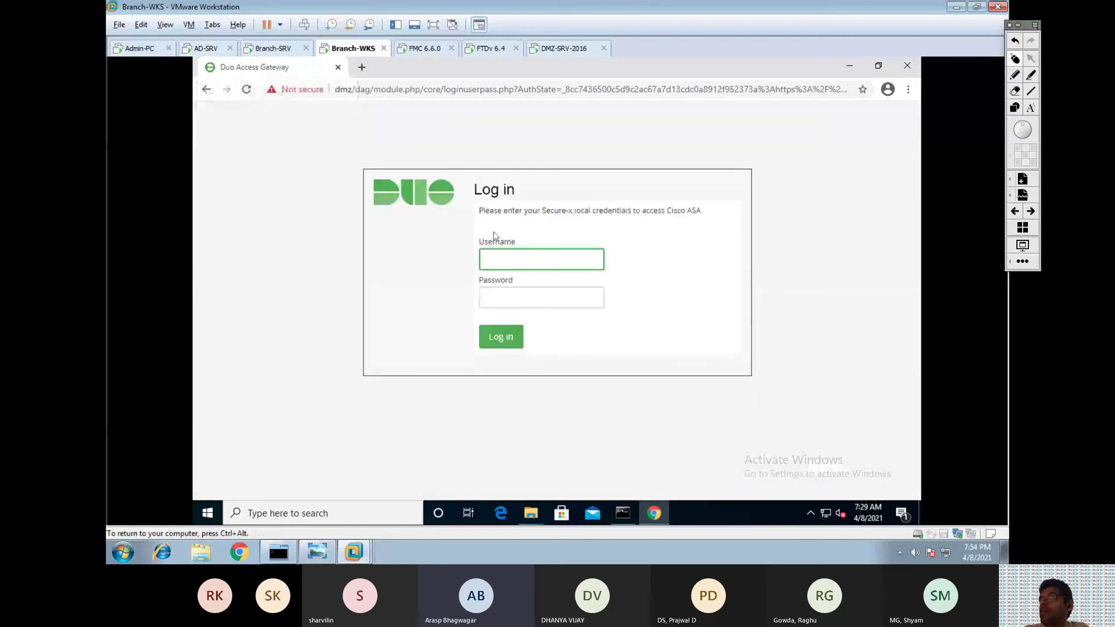
Sign in to Duo Access Gateway with the Secure-x.local username and the account password.
text(co)
key(Tab)
drag(479, 213, 703, 220)
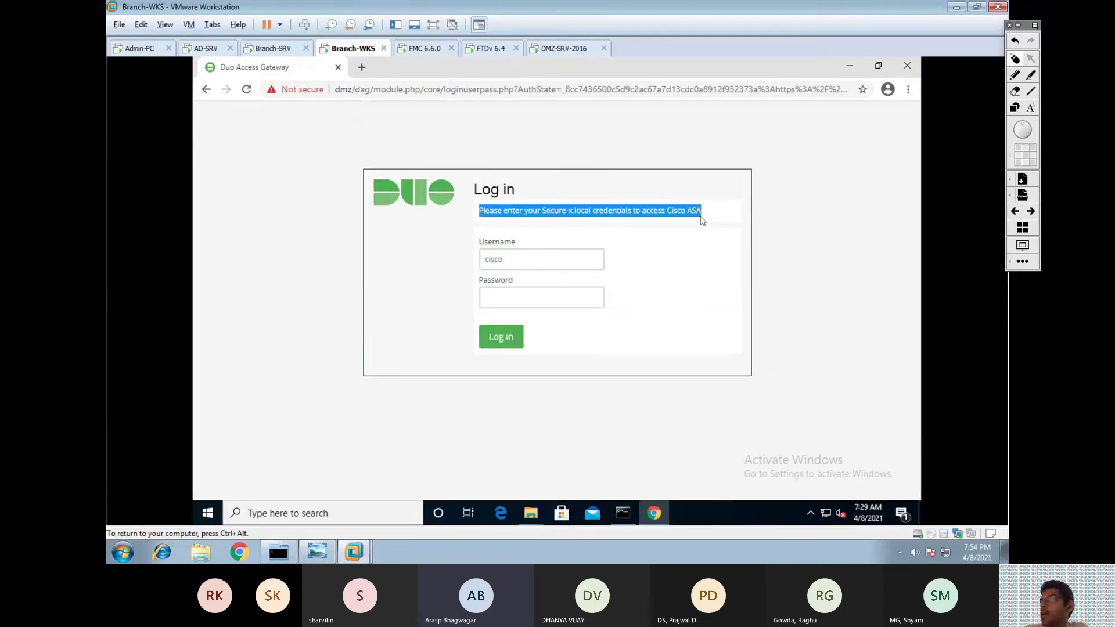
click(541, 298)
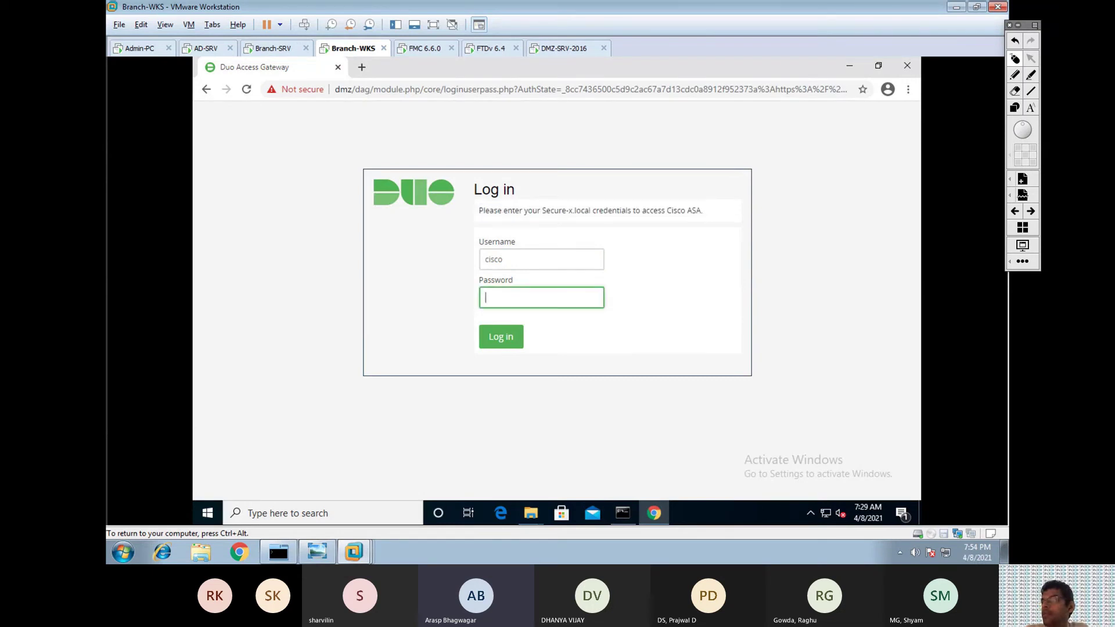
text(cisco12345)
click(506, 339)
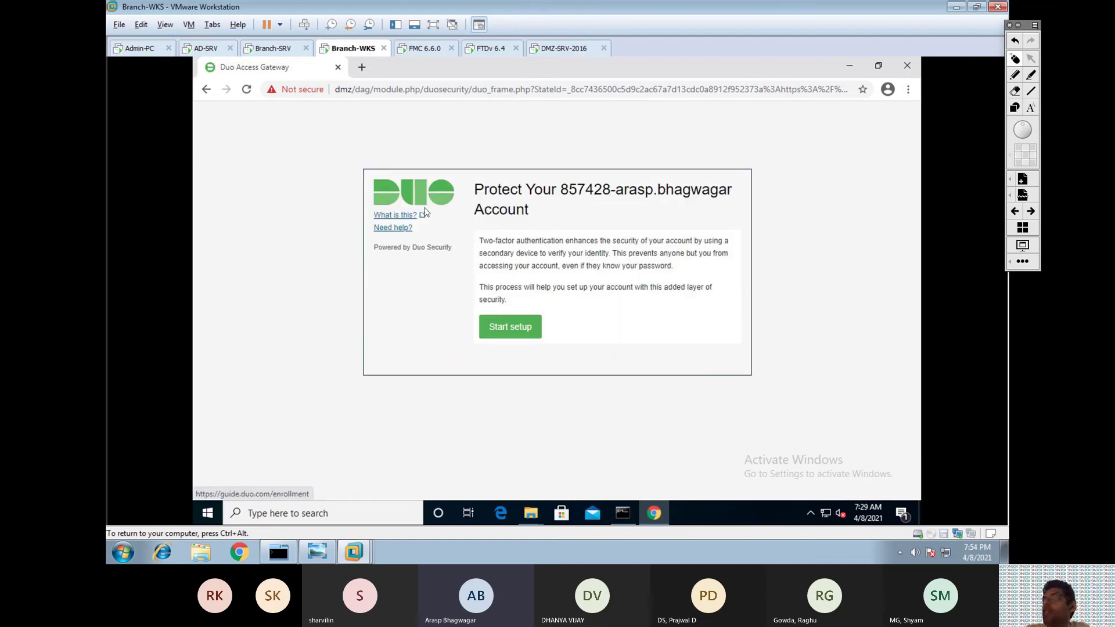
Start two-factor setup on the Protect Your Account page.
drag(479, 243, 619, 299)
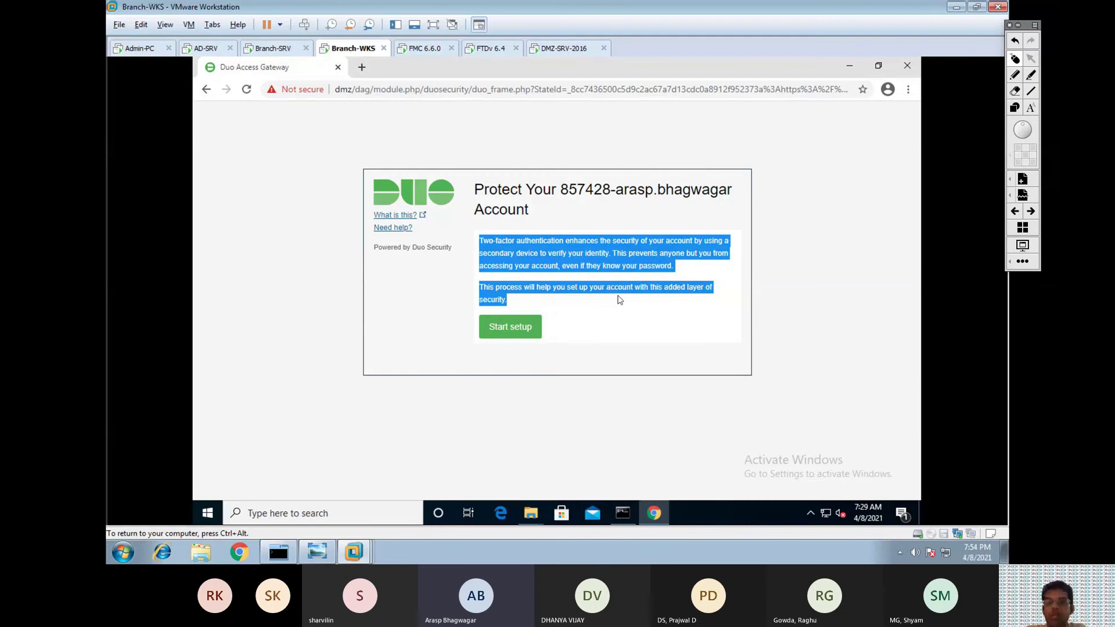
click(528, 331)
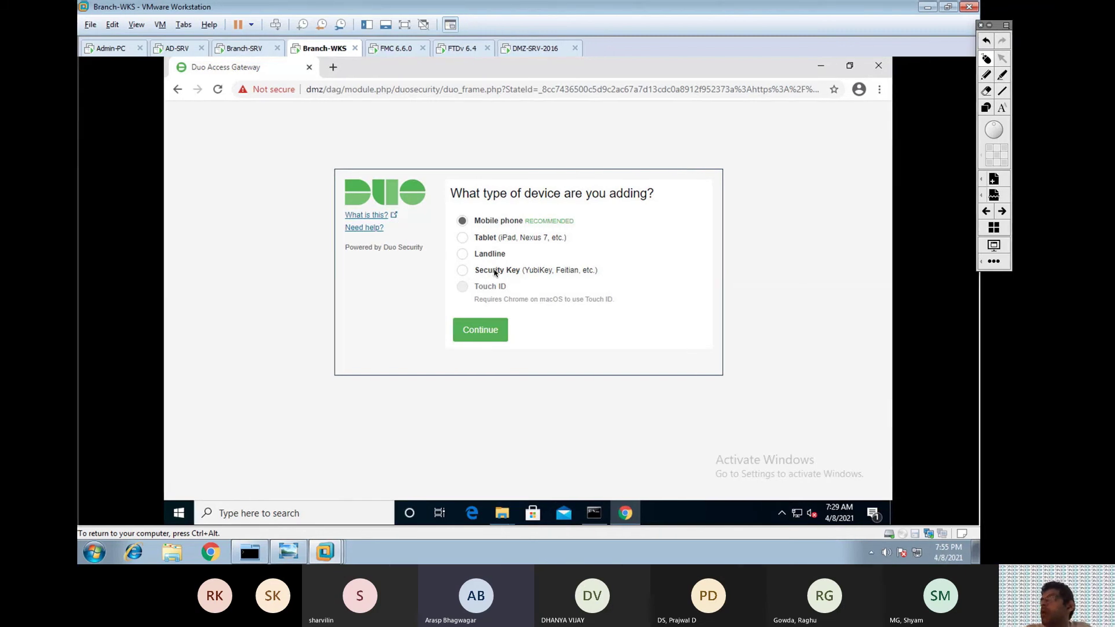
key(ctrl+Left)
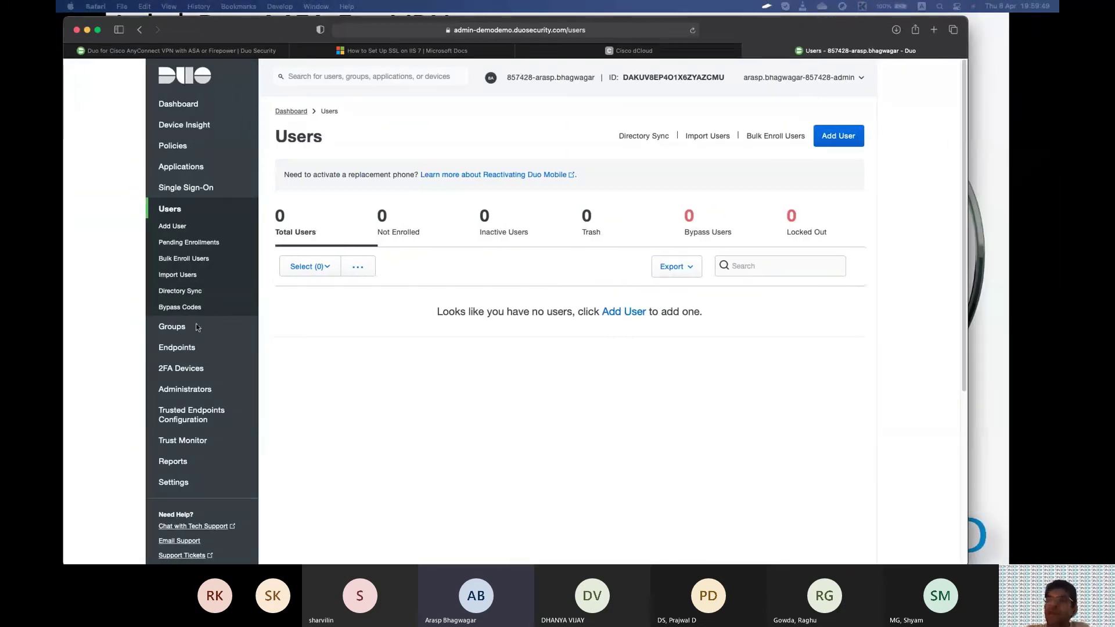
Review the Global Policy's setting that prompts unenrolled users to enroll on the Policies page.
click(173, 146)
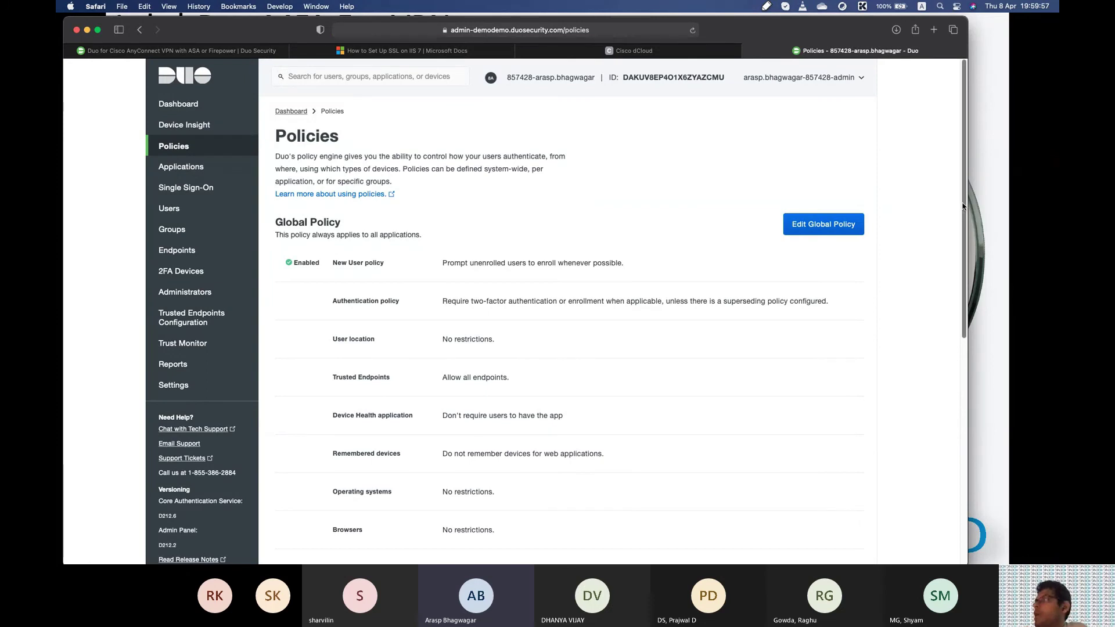
drag(962, 202, 934, 216)
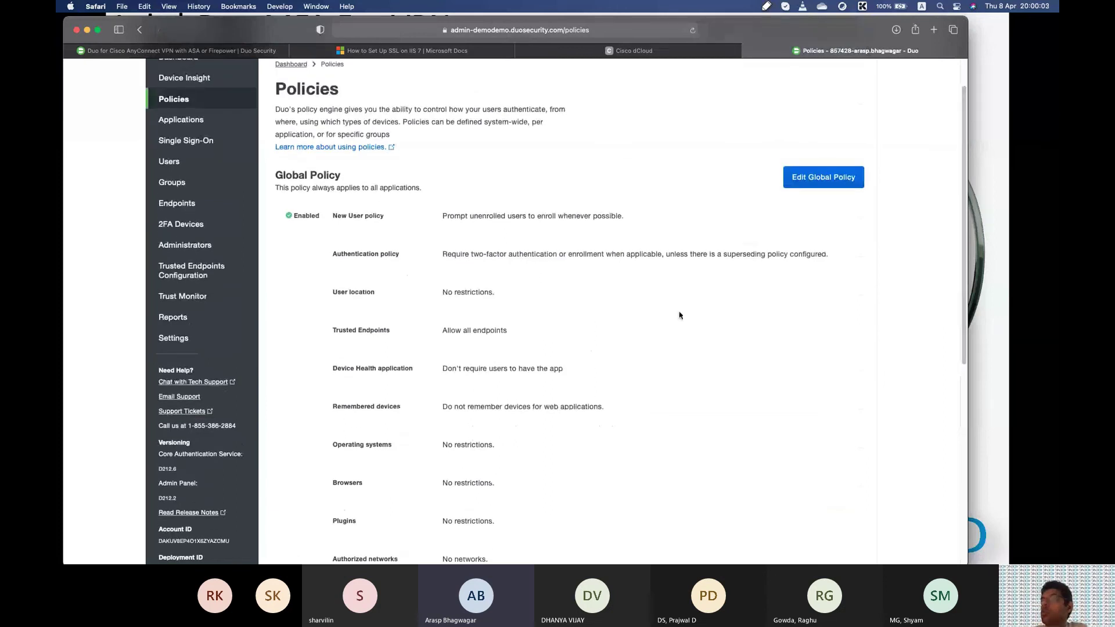
drag(510, 222, 542, 223)
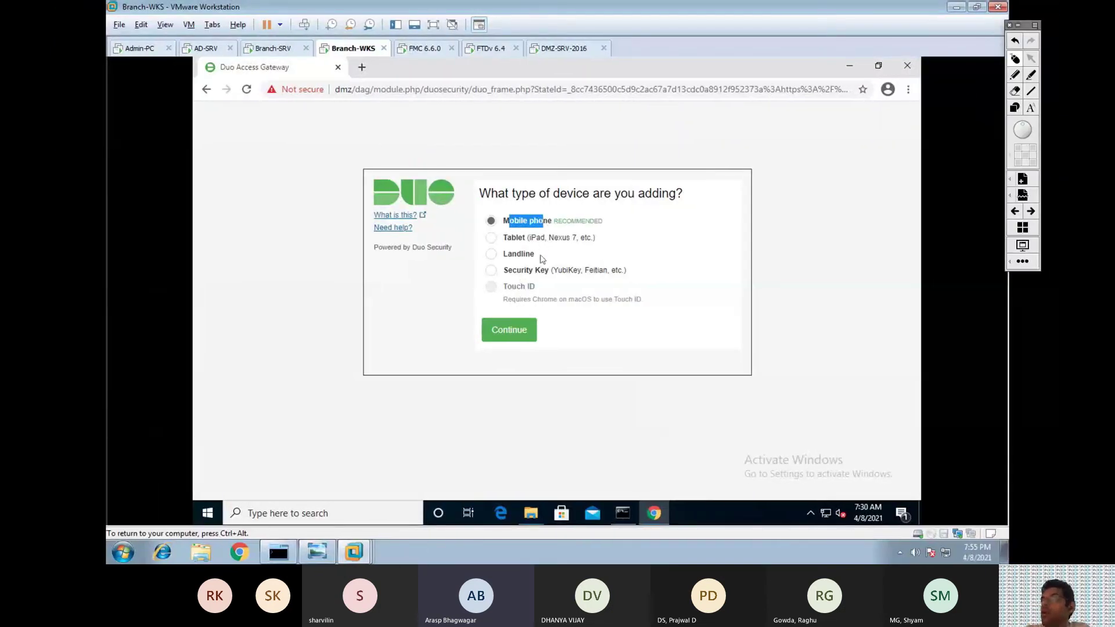
Choose Mobile phone as the device type to add.
drag(508, 271, 549, 271)
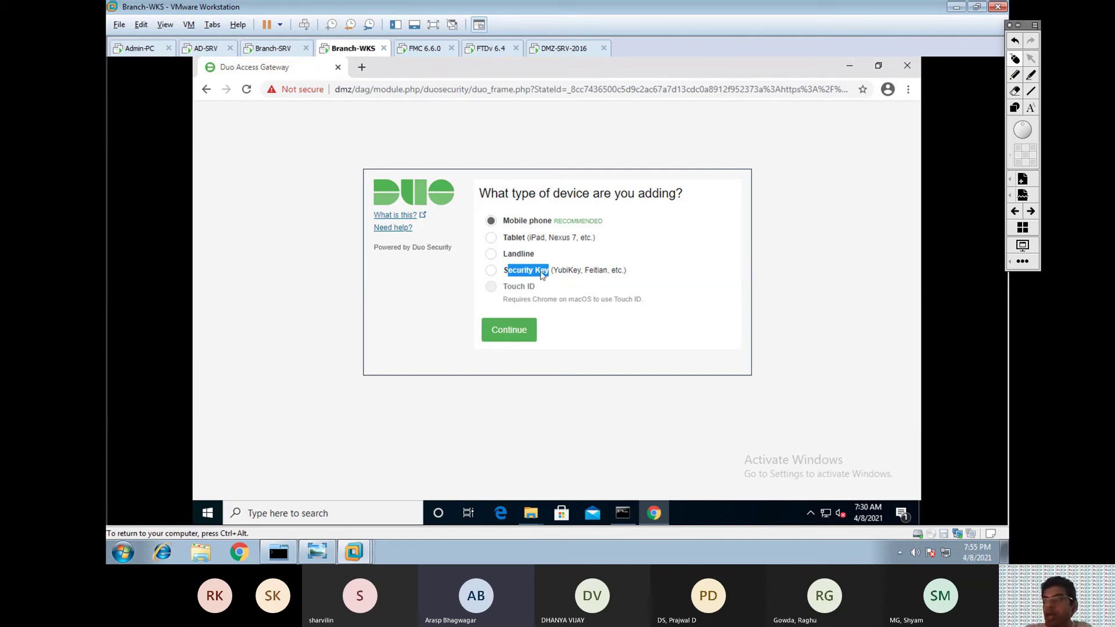
click(591, 326)
drag(532, 222, 509, 221)
click(511, 331)
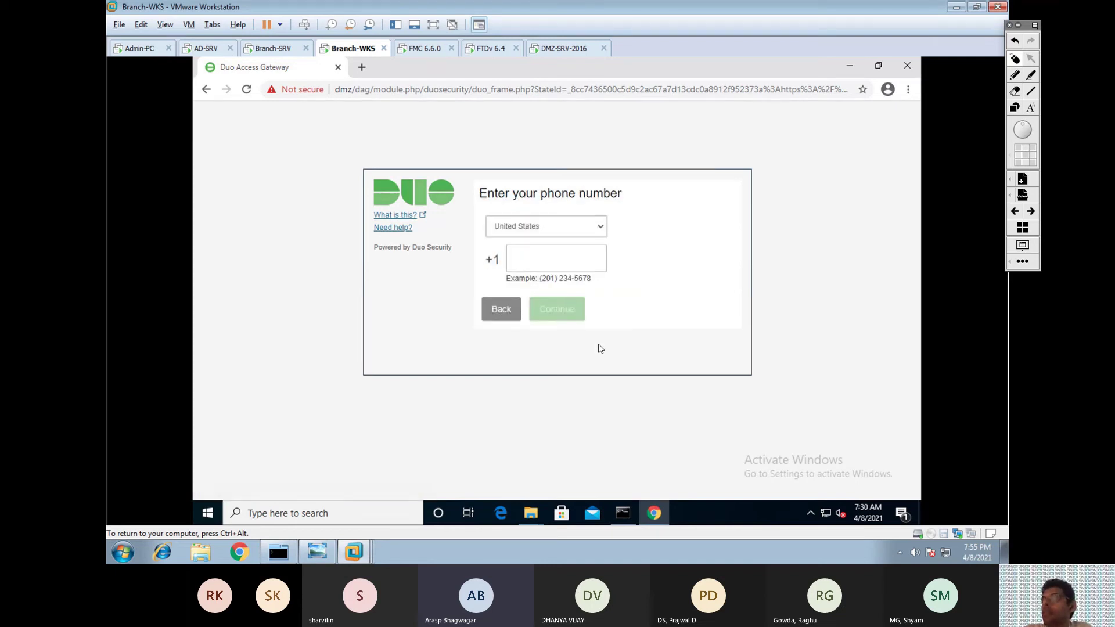
Select India, enter the mobile phone number, confirm it is correct and continue.
click(604, 231)
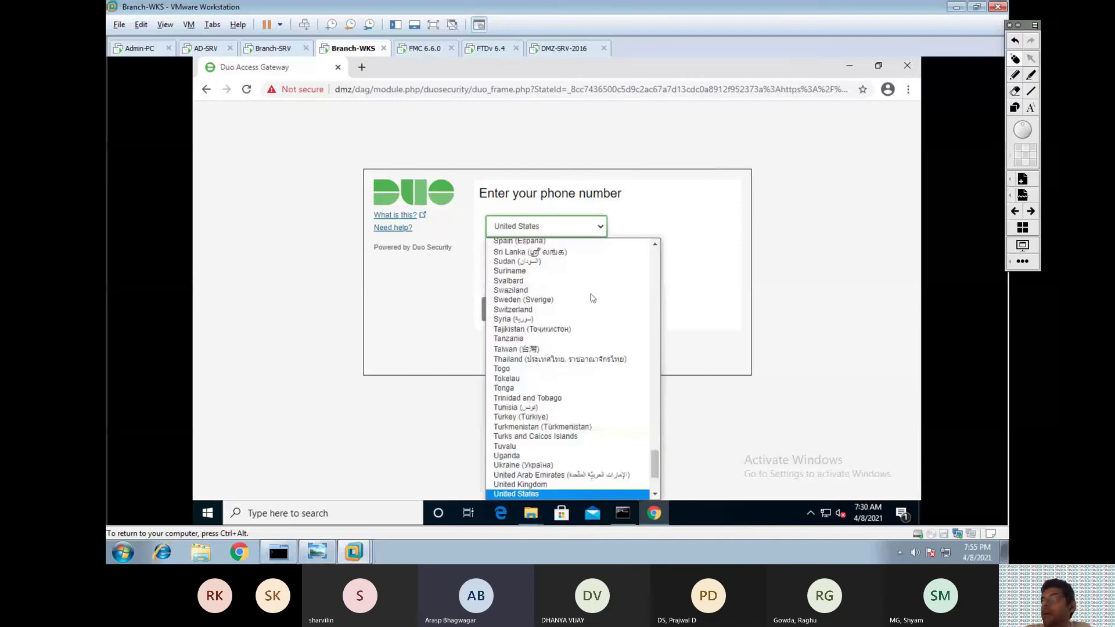
drag(657, 469, 653, 347)
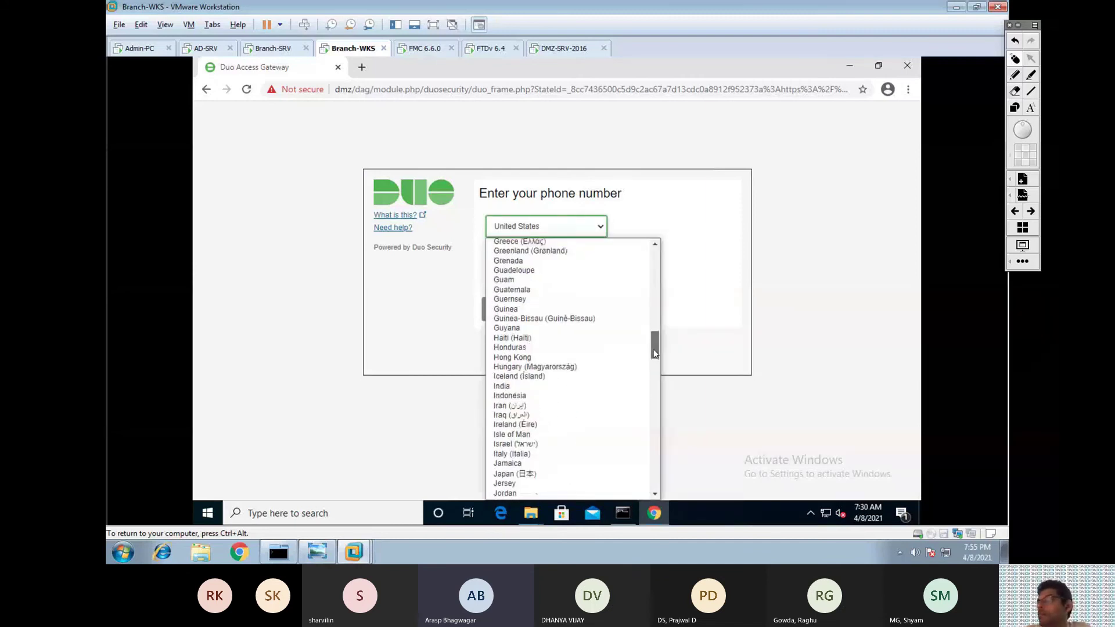
click(504, 388)
click(554, 258)
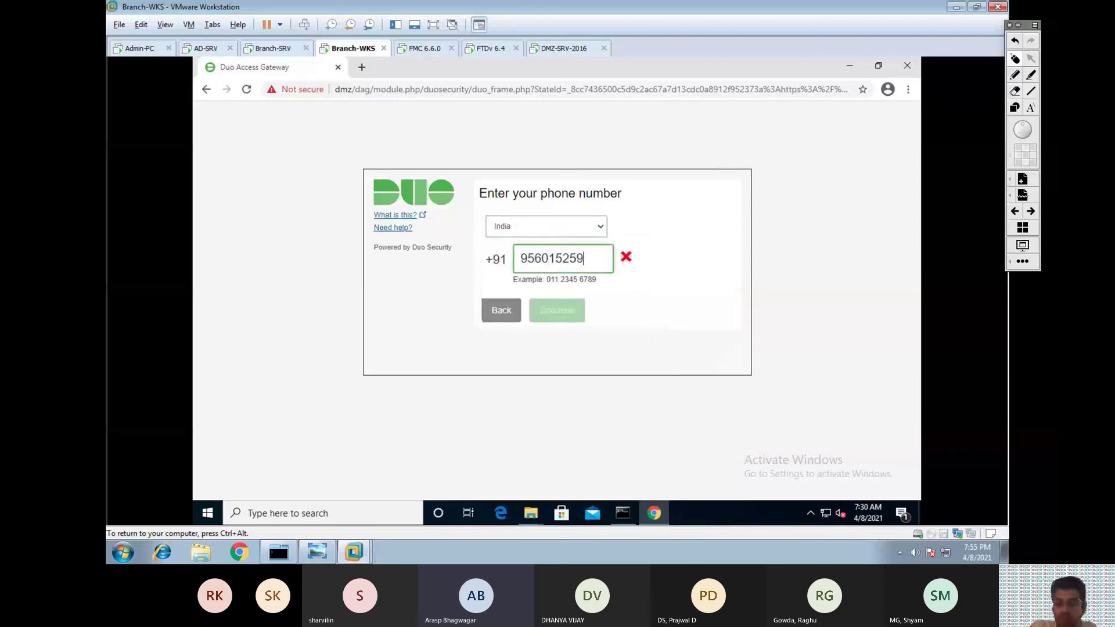
click(621, 351)
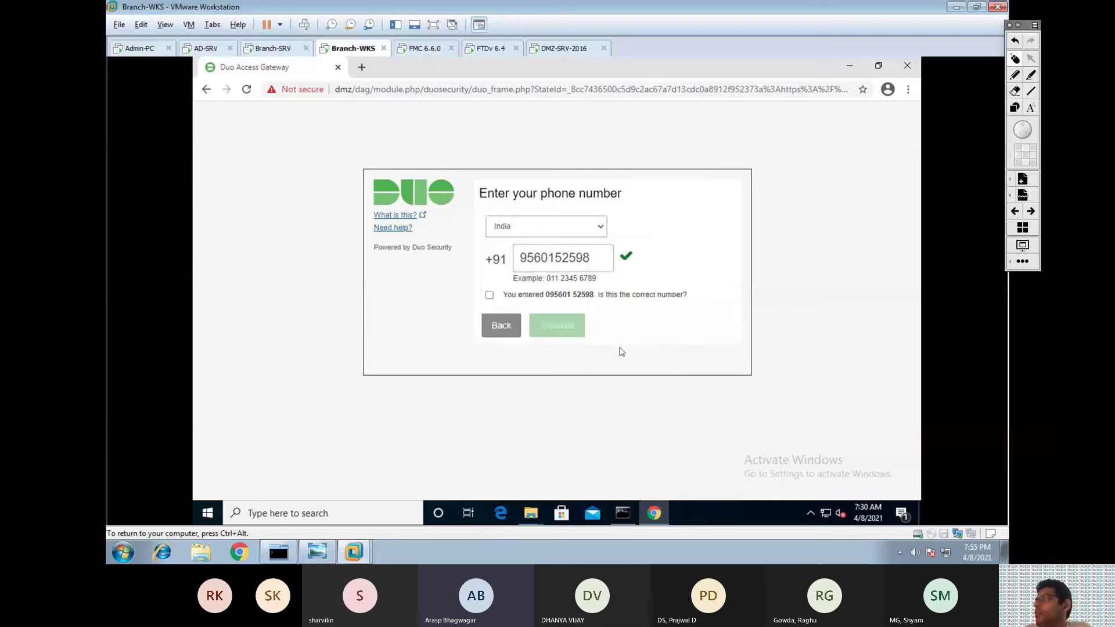
click(490, 296)
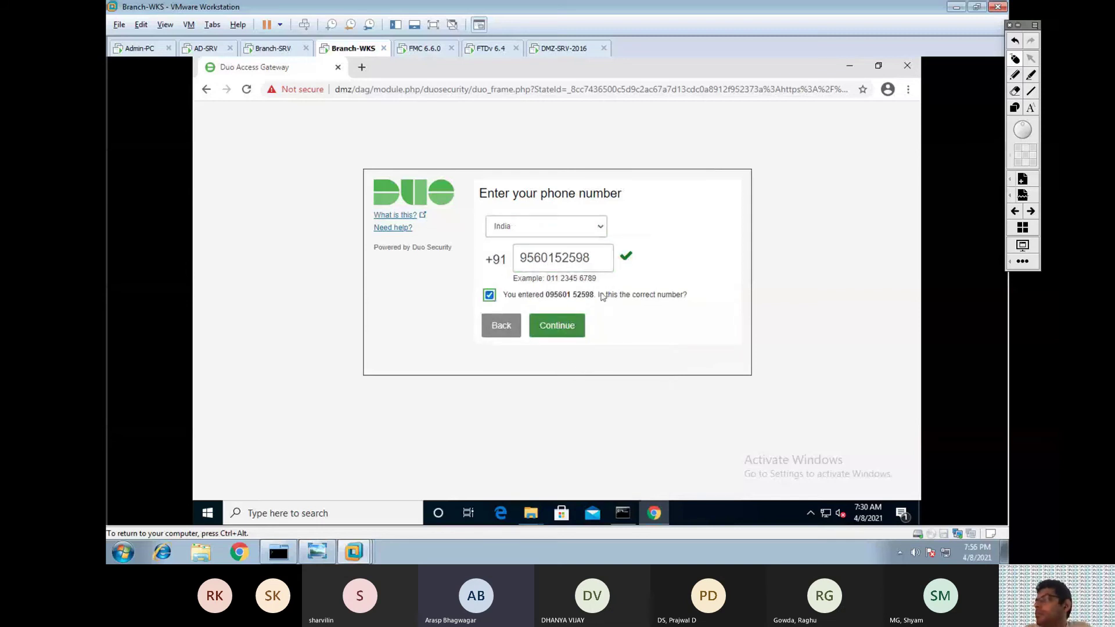
click(563, 334)
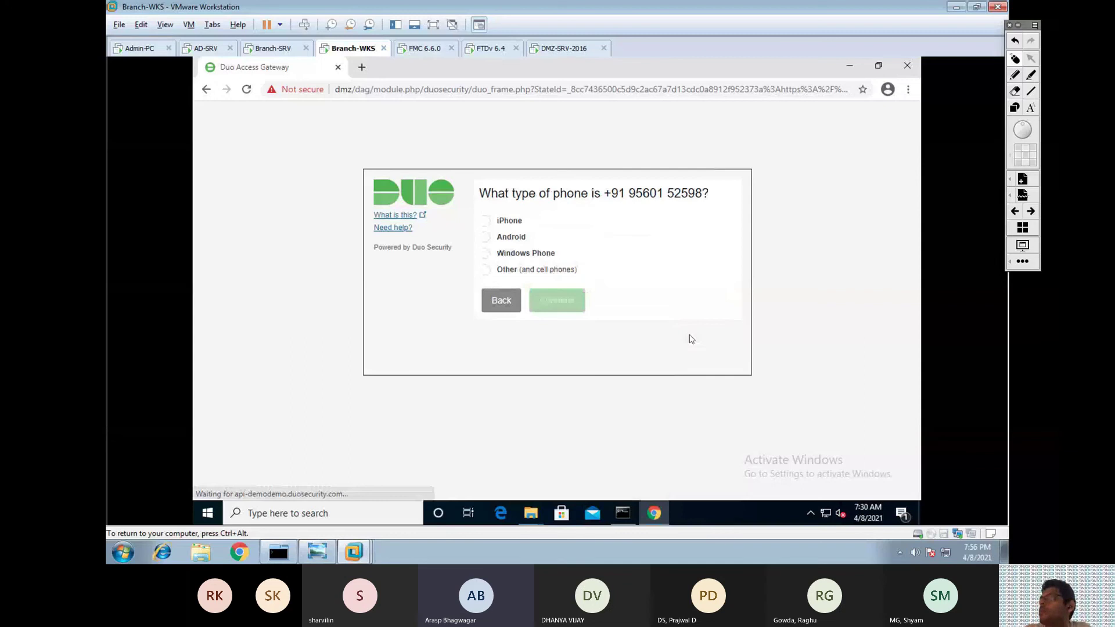
Choose Android as the phone type and confirm Duo Mobile is installed to reach the activation barcode.
drag(490, 192, 702, 193)
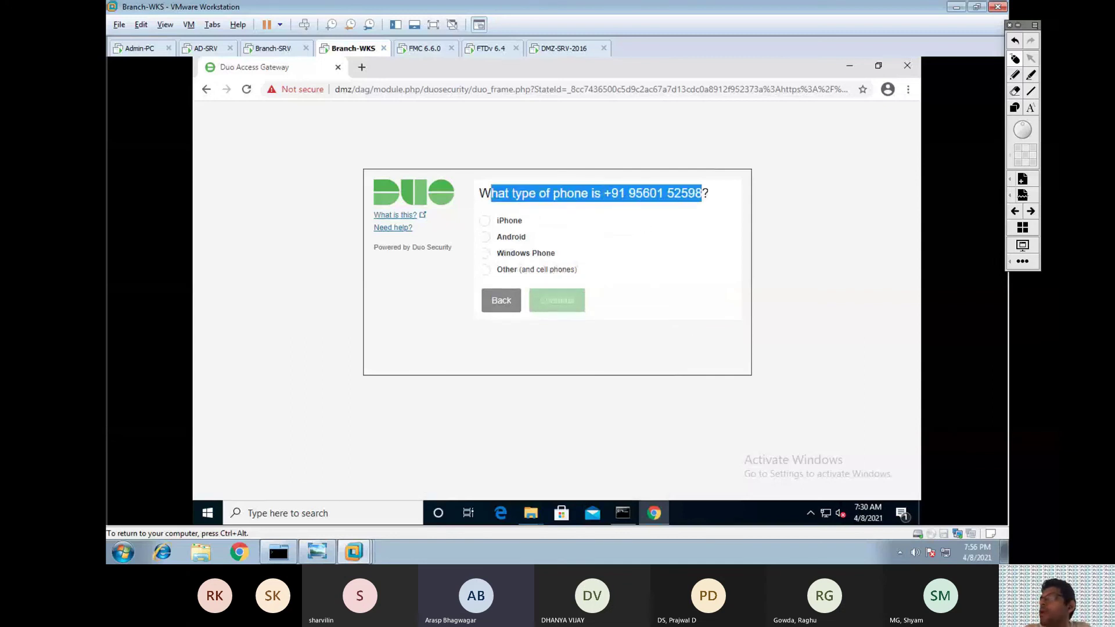
click(485, 237)
click(555, 308)
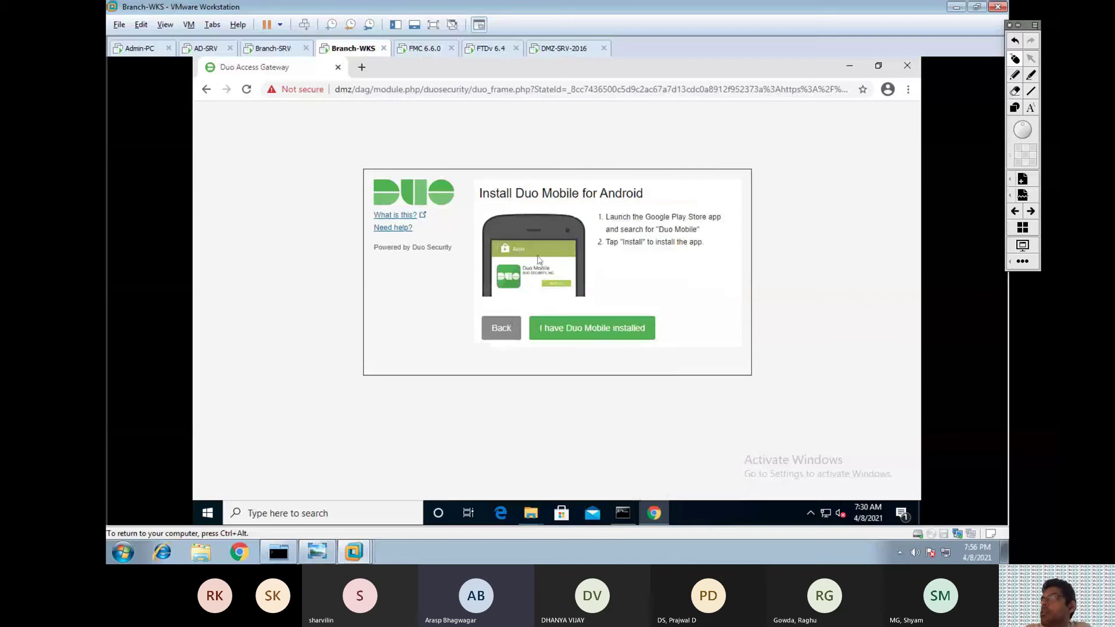
click(566, 330)
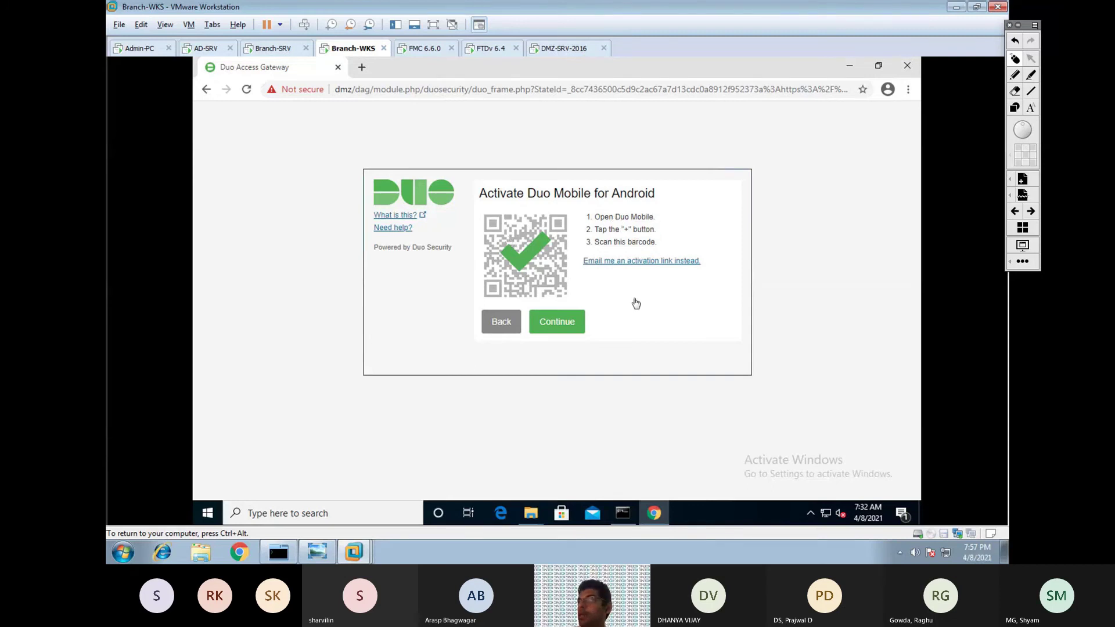
Finish enrollment and send a Duo push to reach the WELCOME TO RAVPN_MFA banner.
click(570, 321)
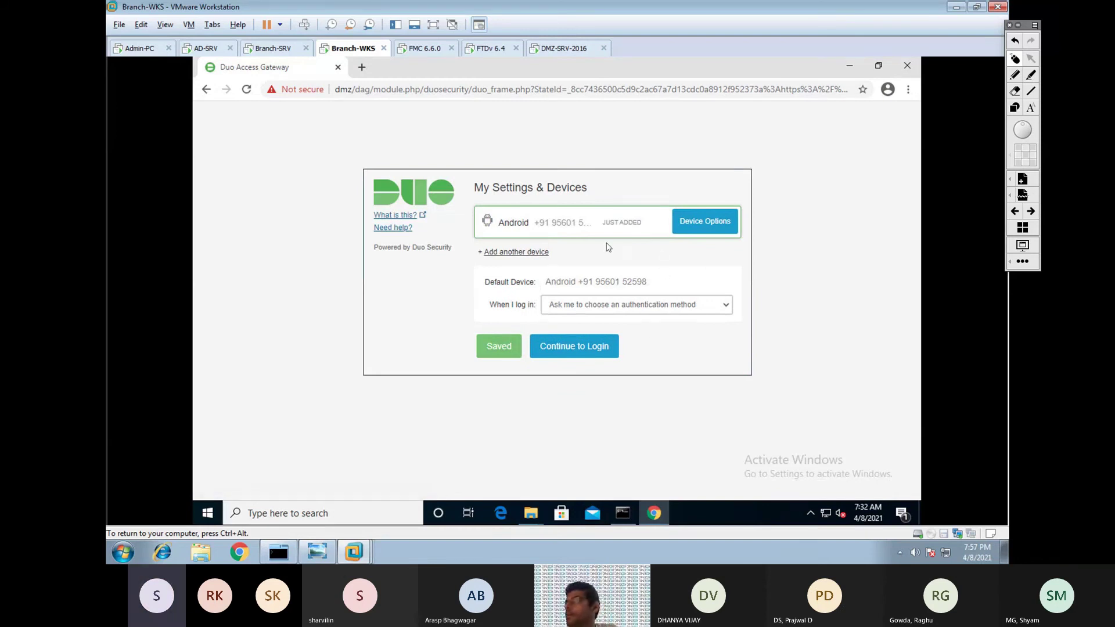
click(590, 350)
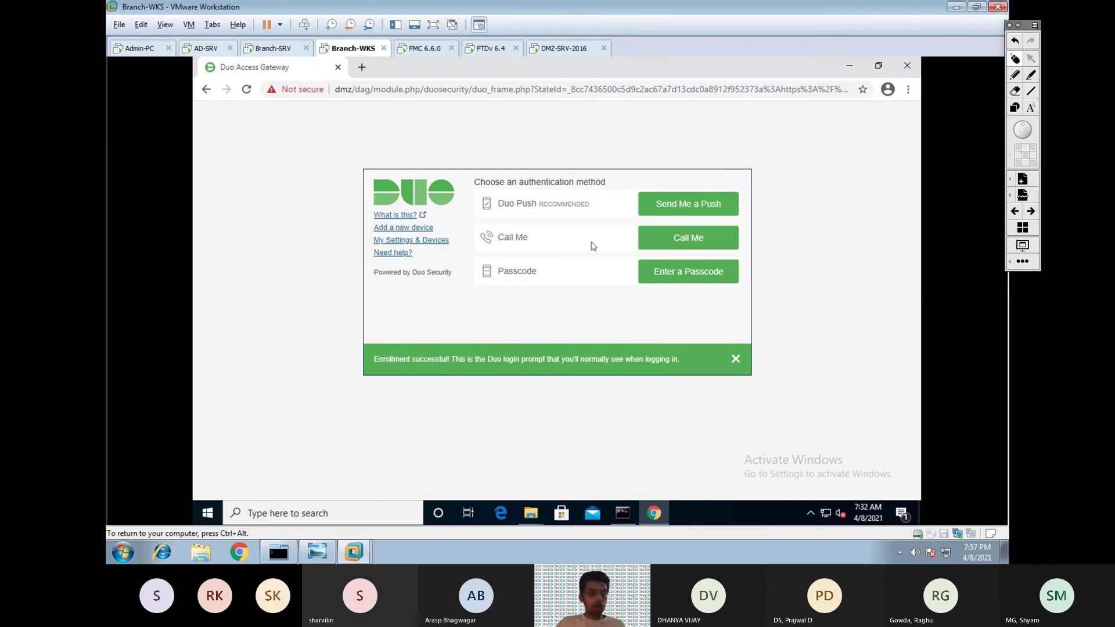
click(676, 204)
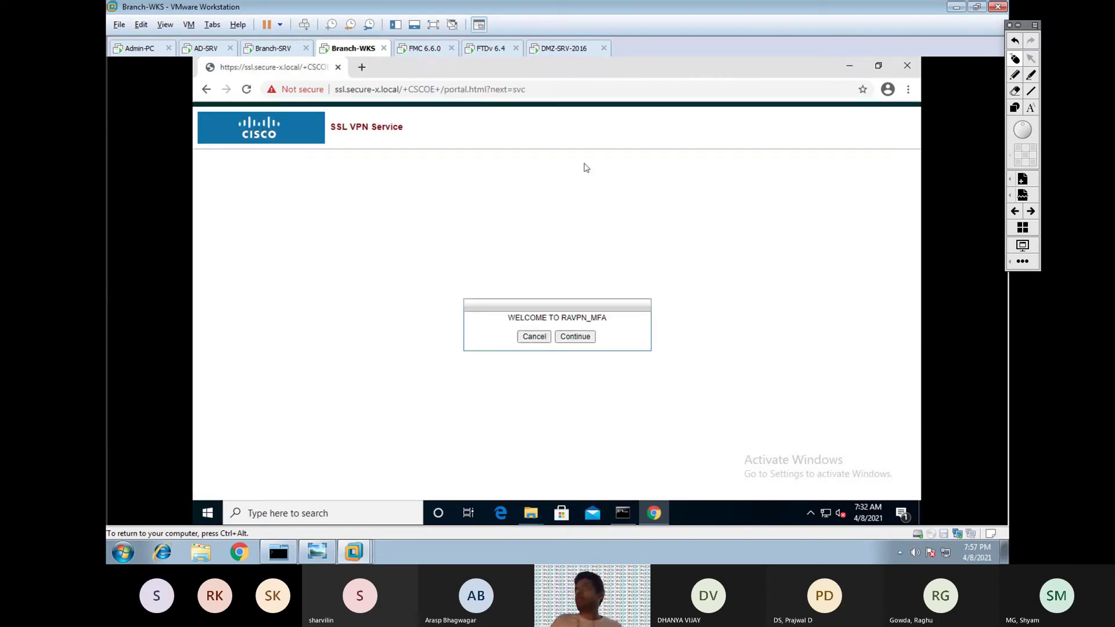
Accept the WELCOME TO RAVPN_MFA banner to enter the SSL VPN portal.
drag(507, 318, 617, 318)
click(616, 319)
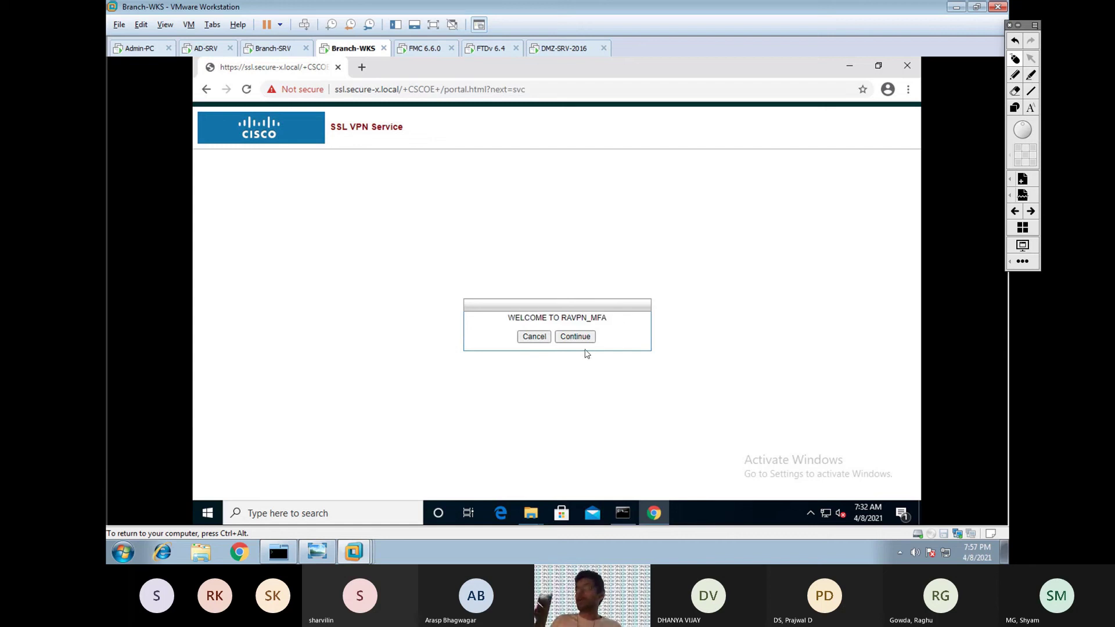
click(583, 338)
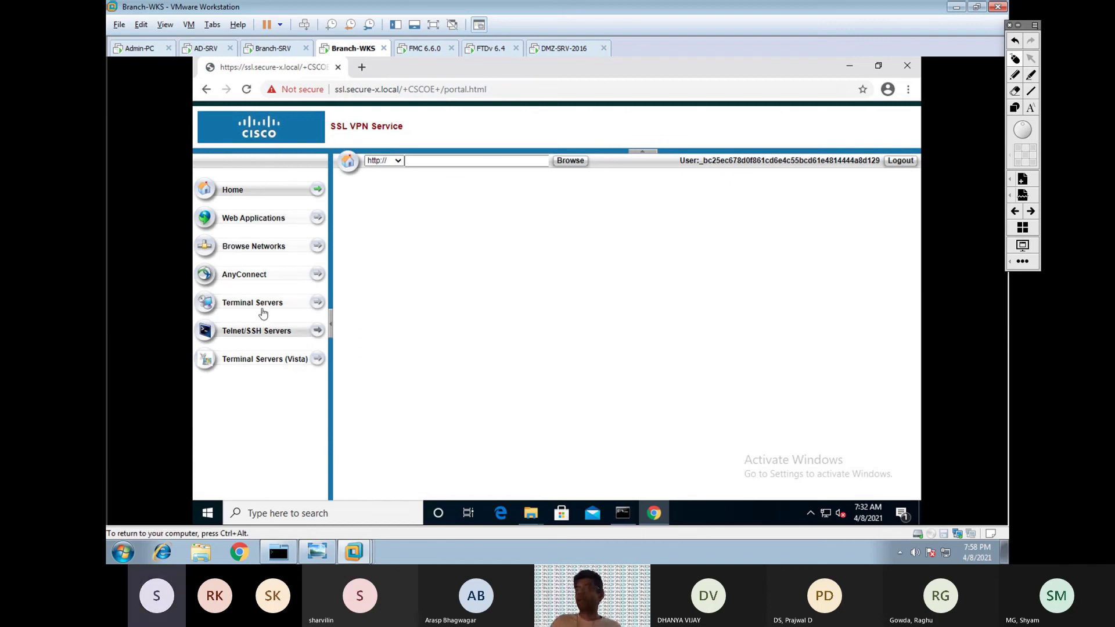
Download the AnyConnect client for Windows from the portal and run the installer.
click(252, 281)
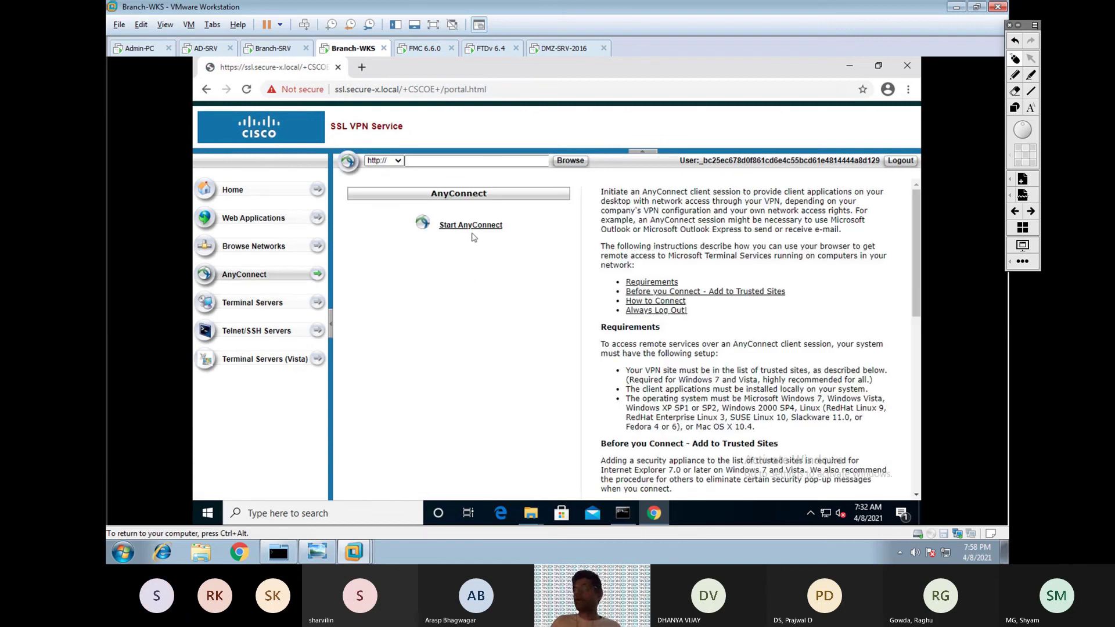
click(471, 225)
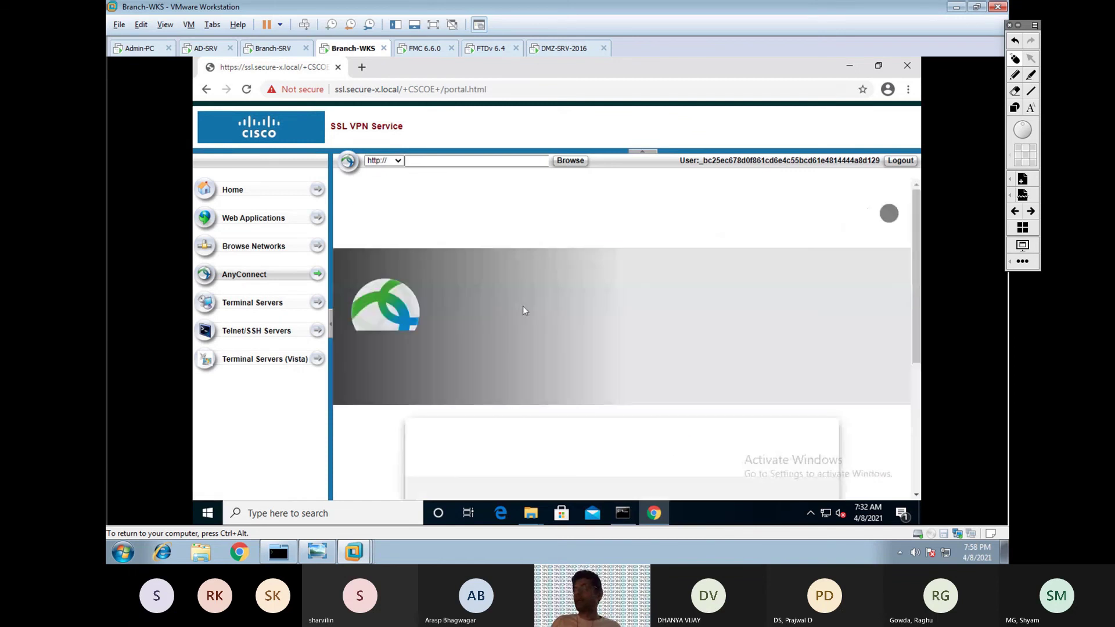
drag(917, 283, 918, 418)
click(622, 302)
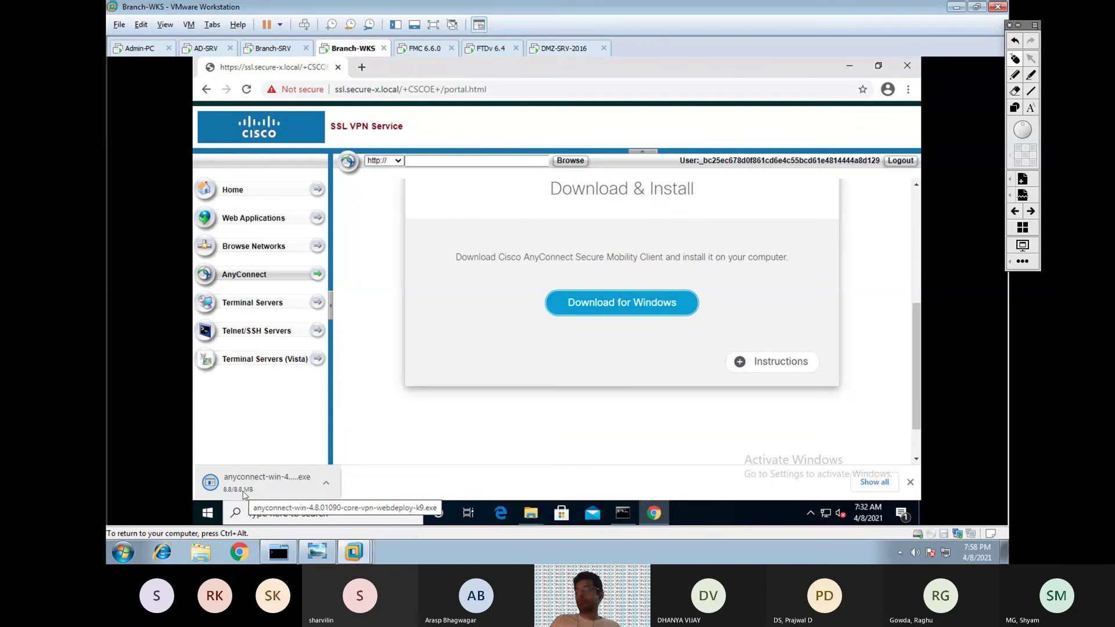
click(244, 492)
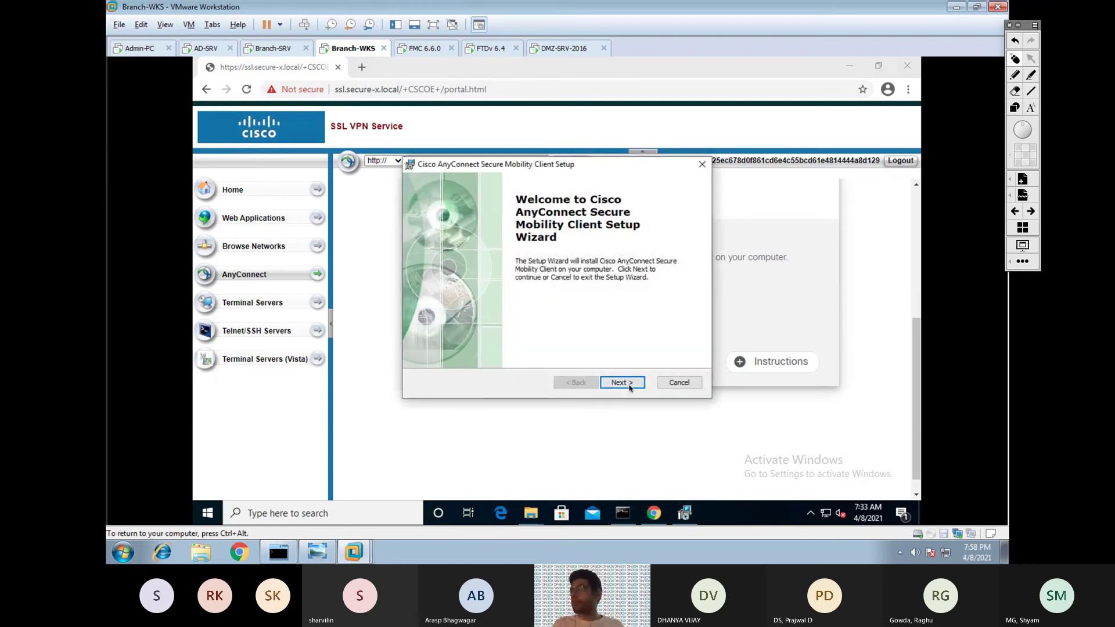
Install AnyConnect Secure Mobility Client, accepting the licence terms and the UAC prompt, then finish the wizard.
click(631, 385)
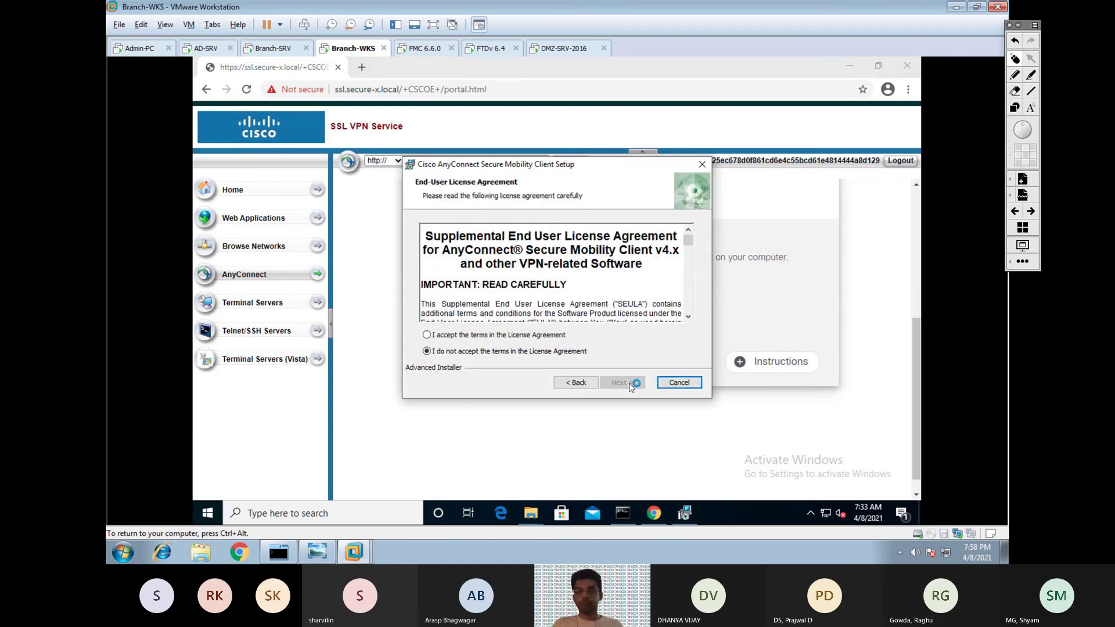
click(457, 335)
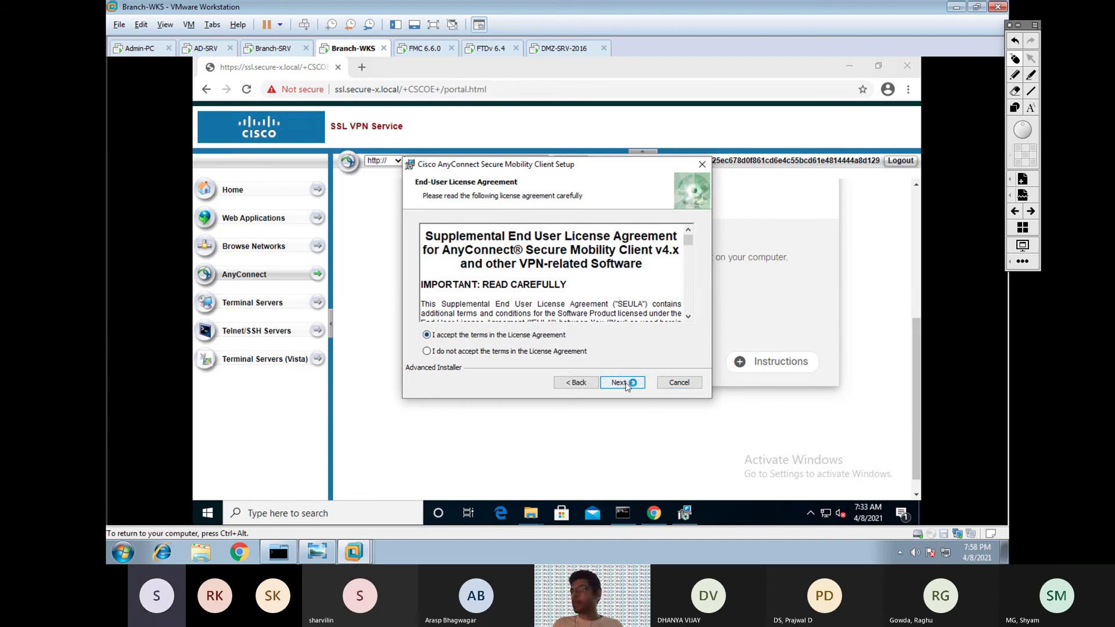
click(628, 383)
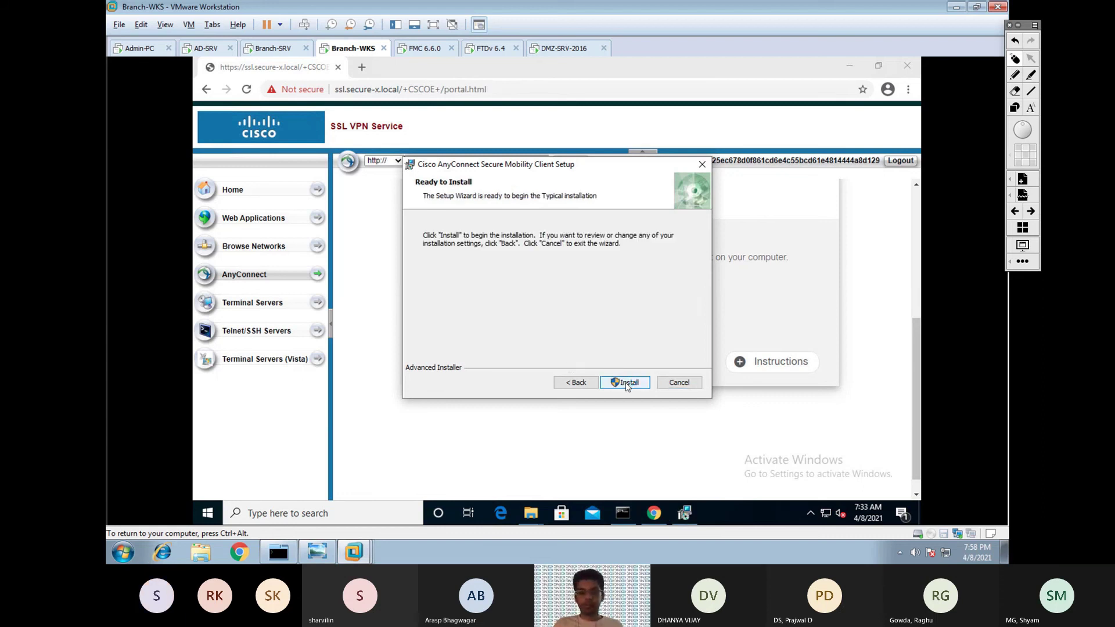
click(627, 383)
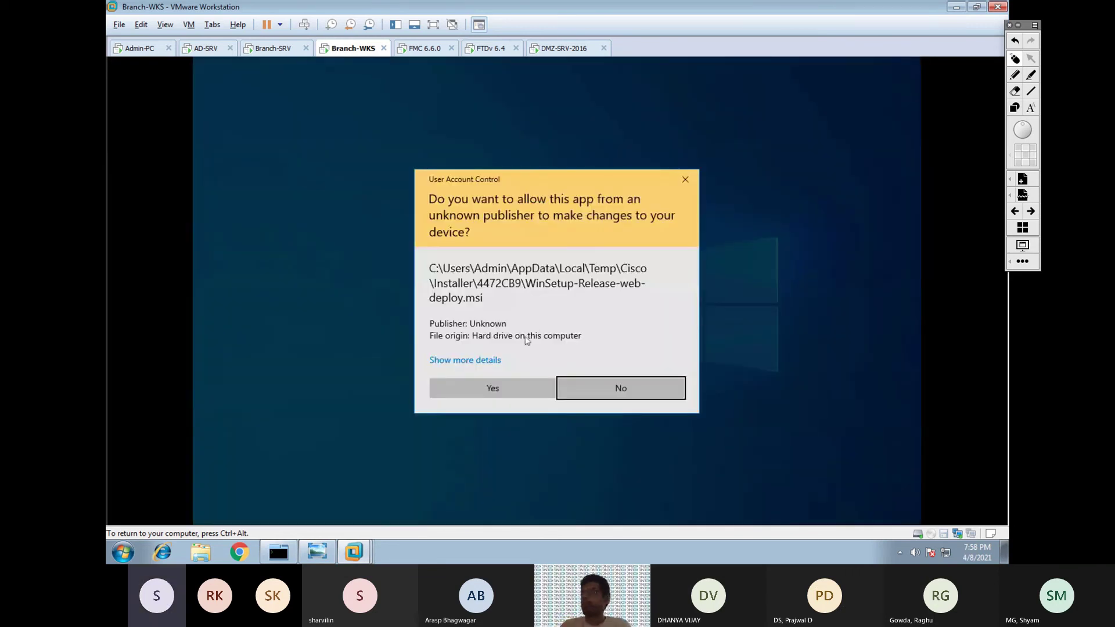
click(501, 385)
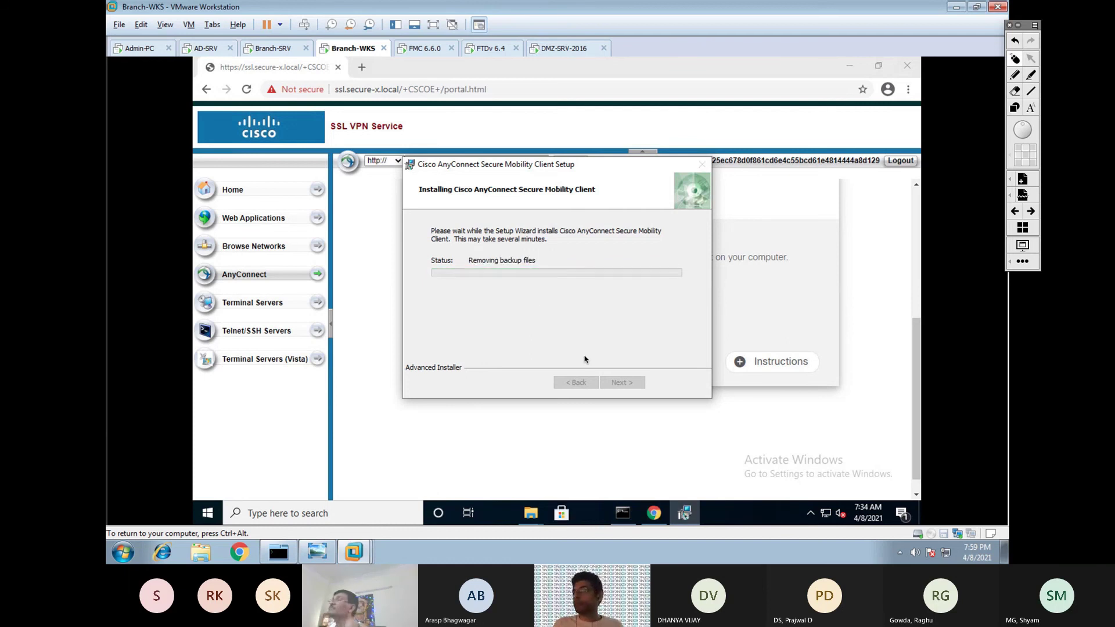
click(634, 384)
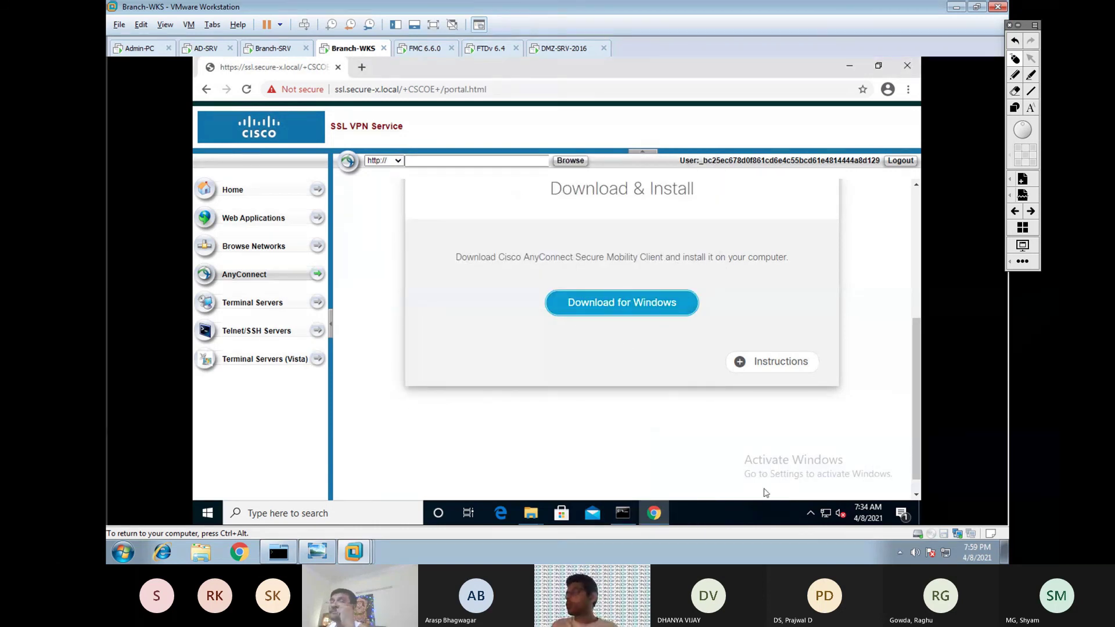
click(808, 515)
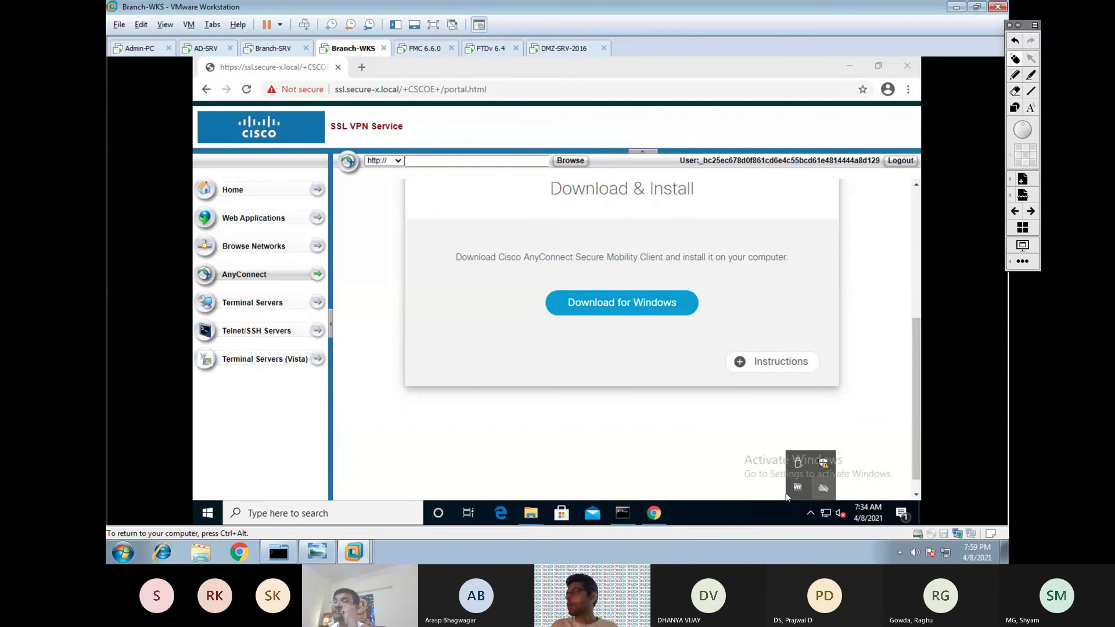
click(685, 486)
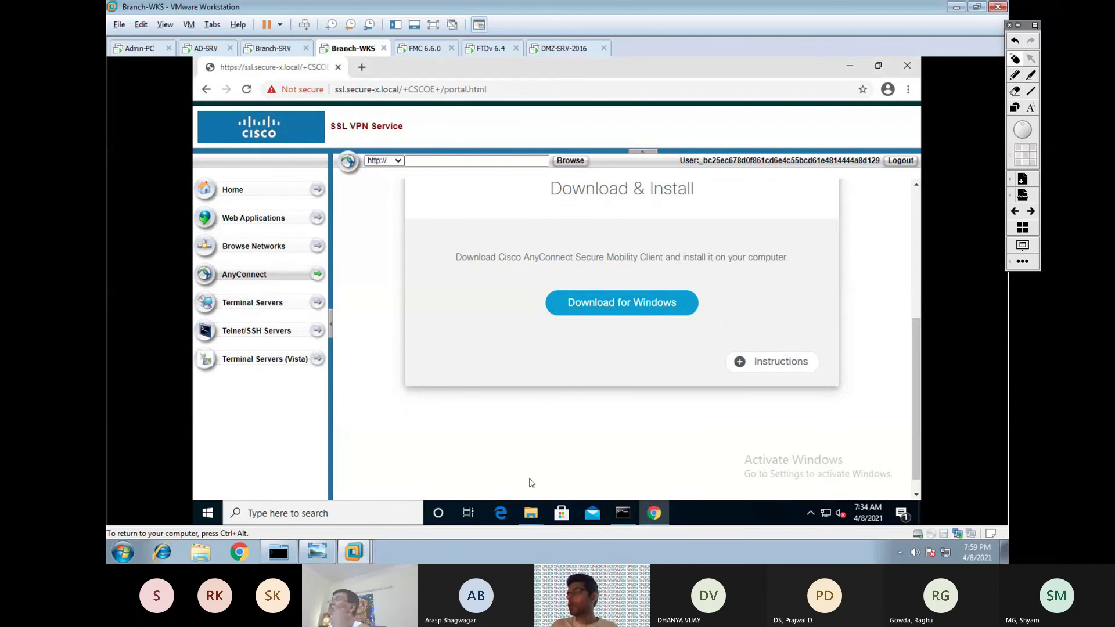
Launch AnyConnect from Start and connect to ssl.secure-x.local.
click(208, 513)
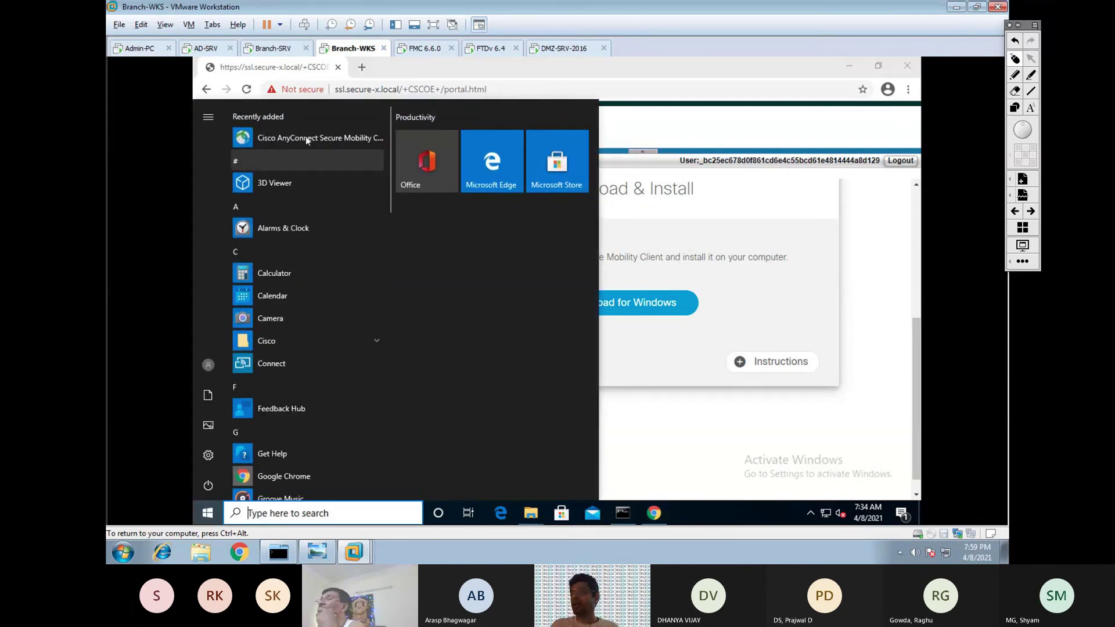
click(618, 247)
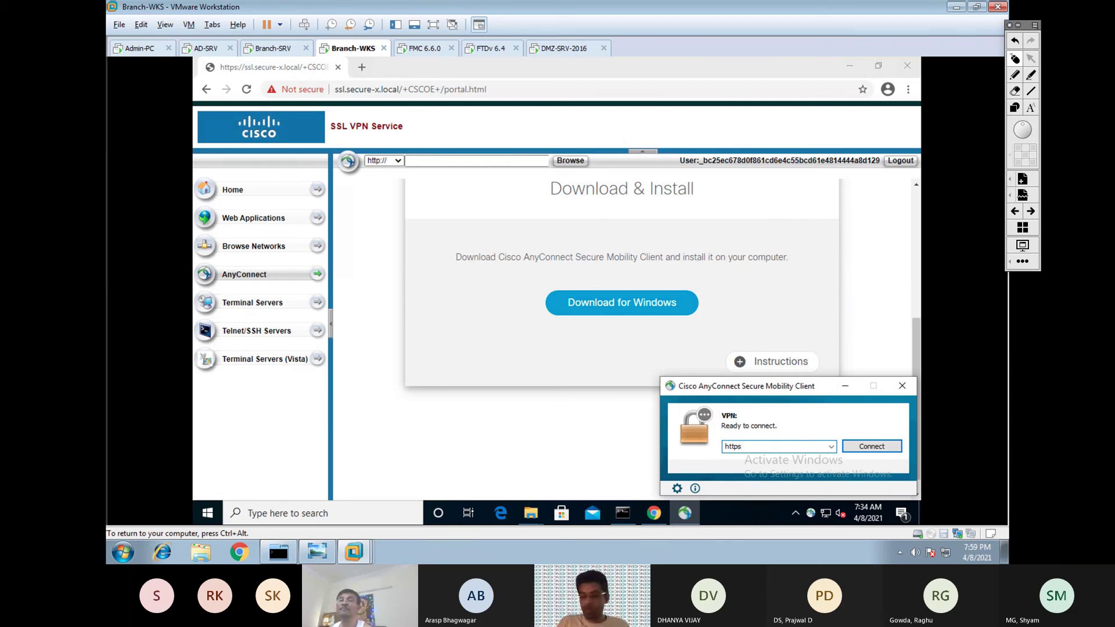
text(ssl.)
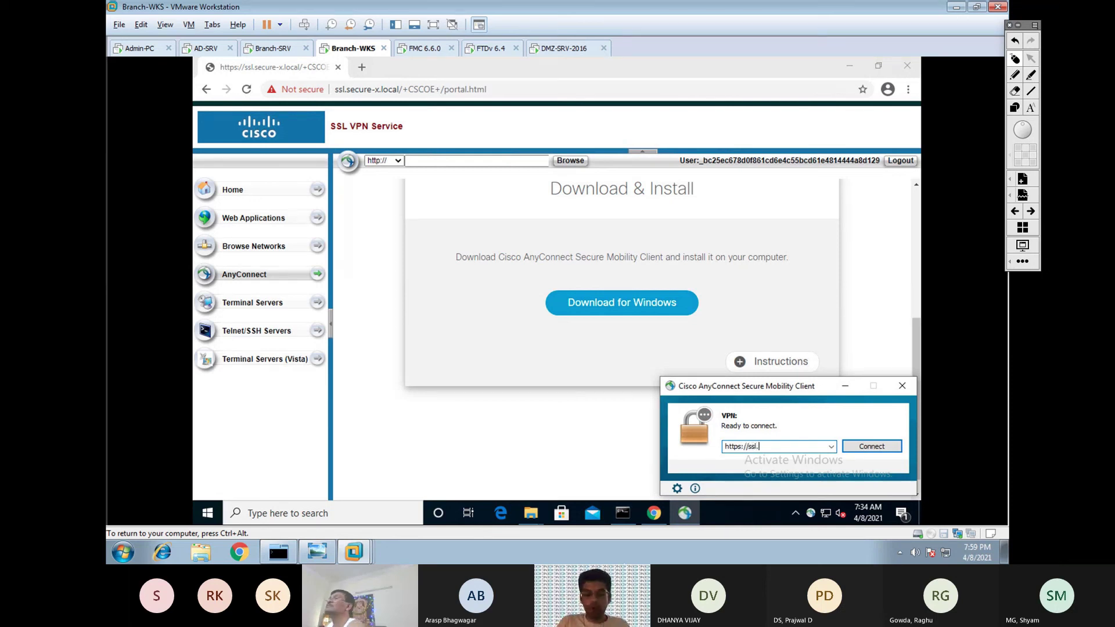
mouse_move(623, 513)
text(s)
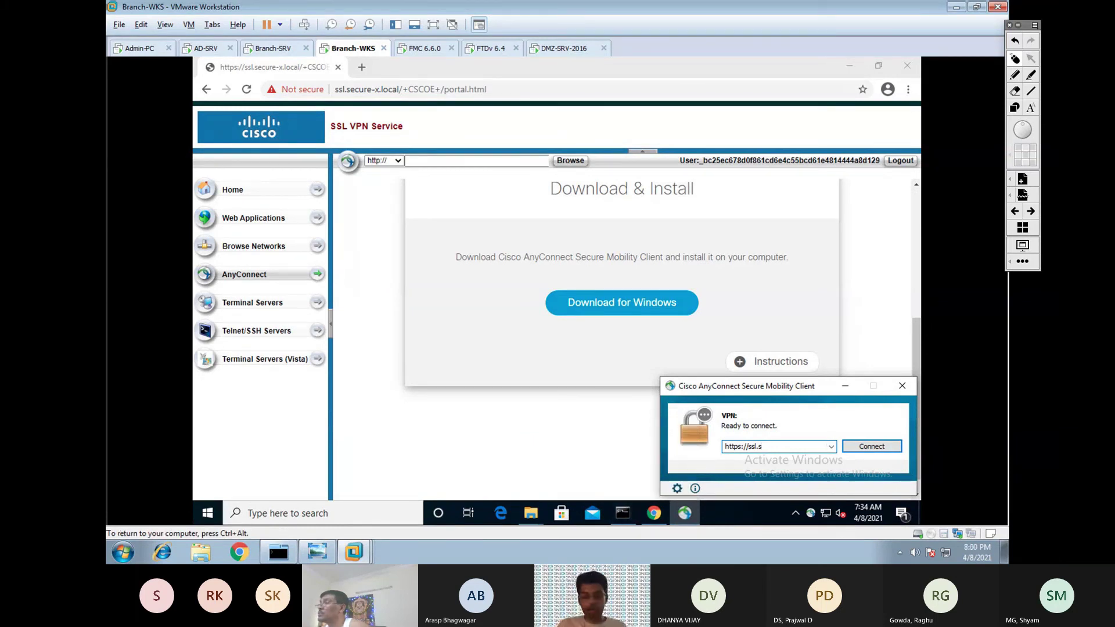
text(ecure-x.local)
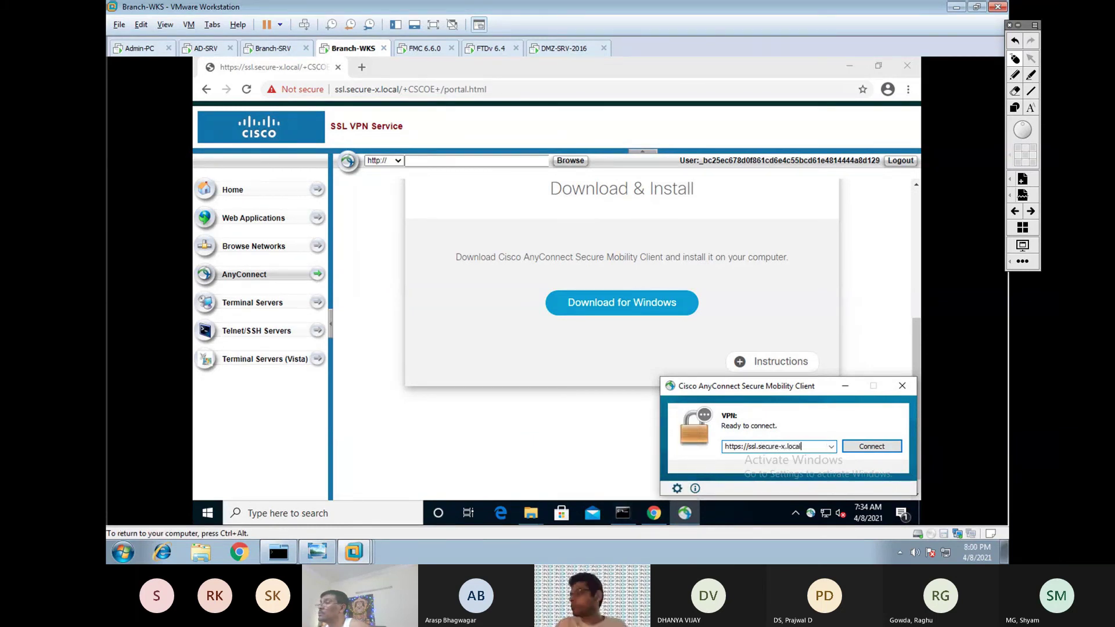
click(872, 446)
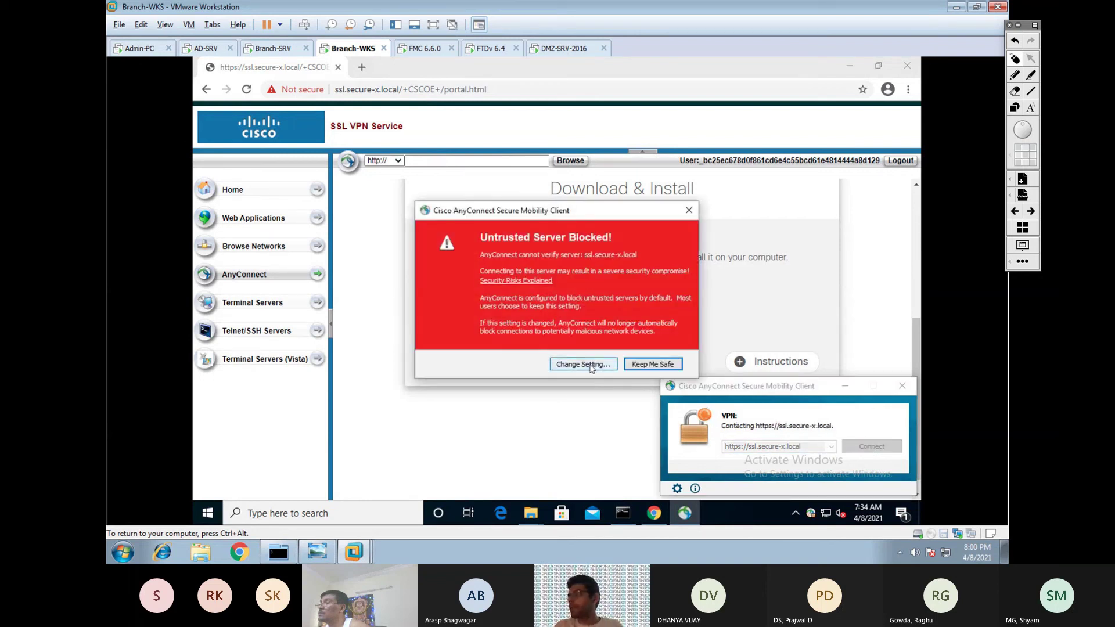
Uncheck 'Block connections to untrusted servers', then reconnect and choose Connect Anyway.
click(583, 364)
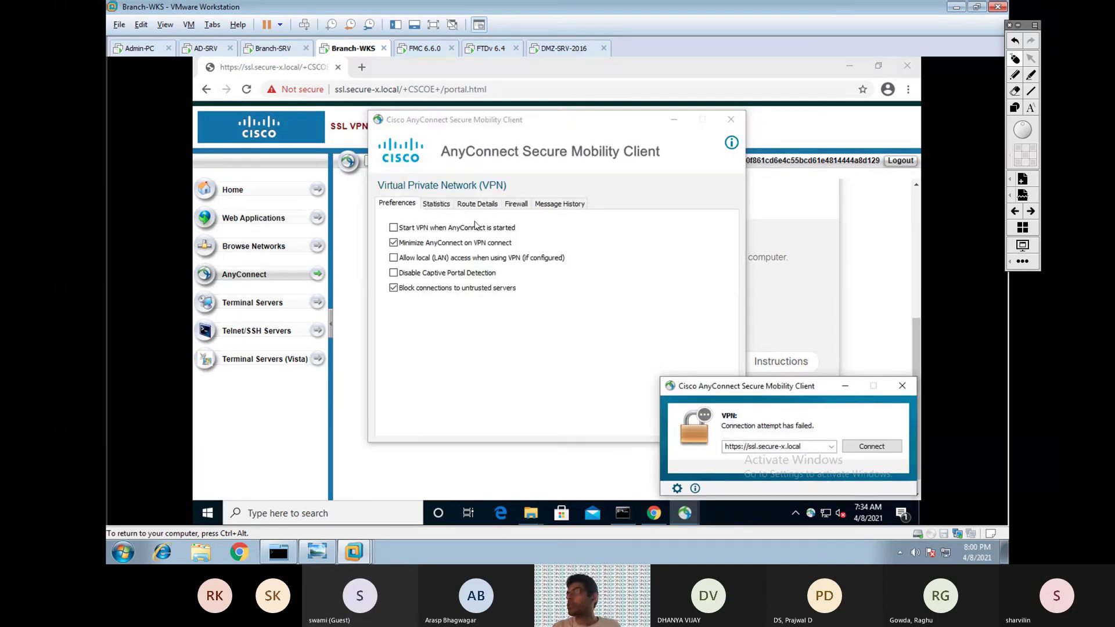
click(394, 288)
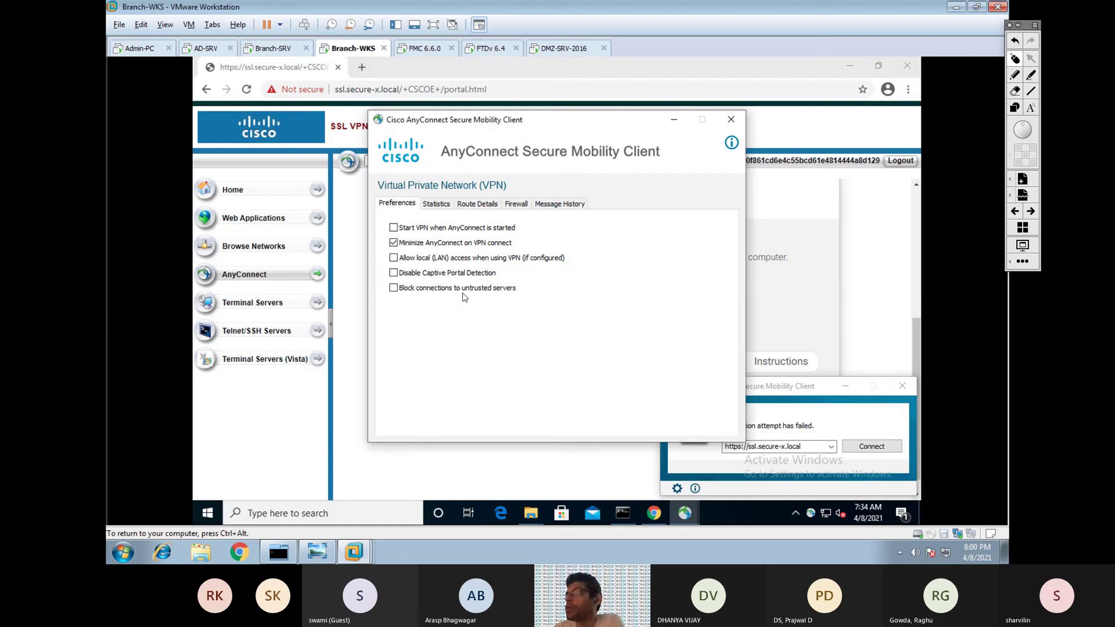
click(730, 120)
click(872, 446)
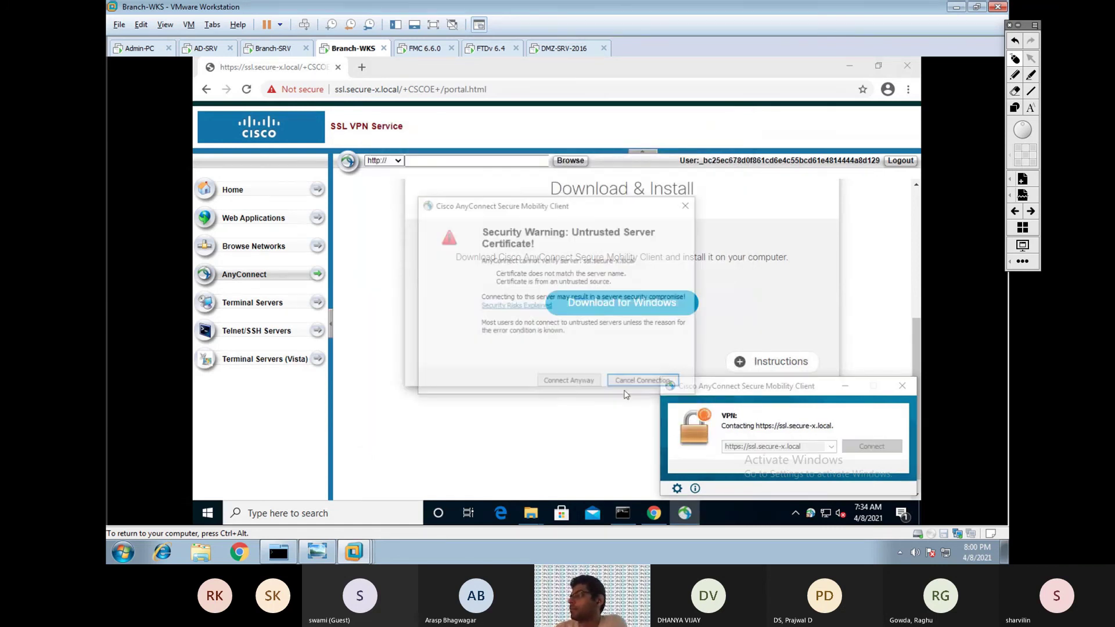
click(563, 385)
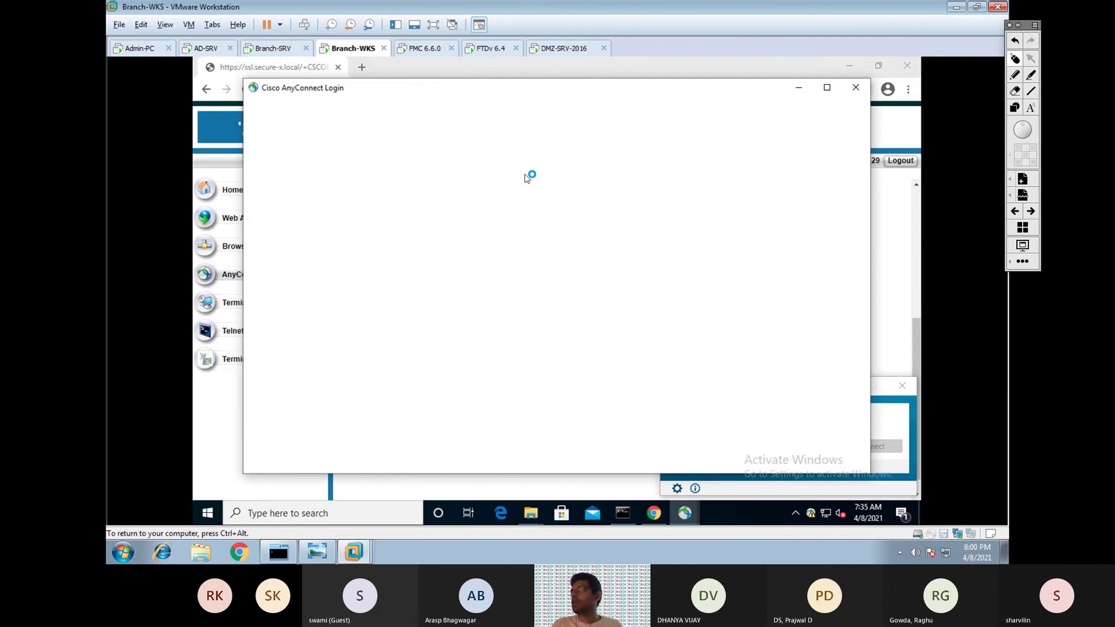
Check the certificate error details, close the login window, and reconnect with Connect Anyway.
click(348, 257)
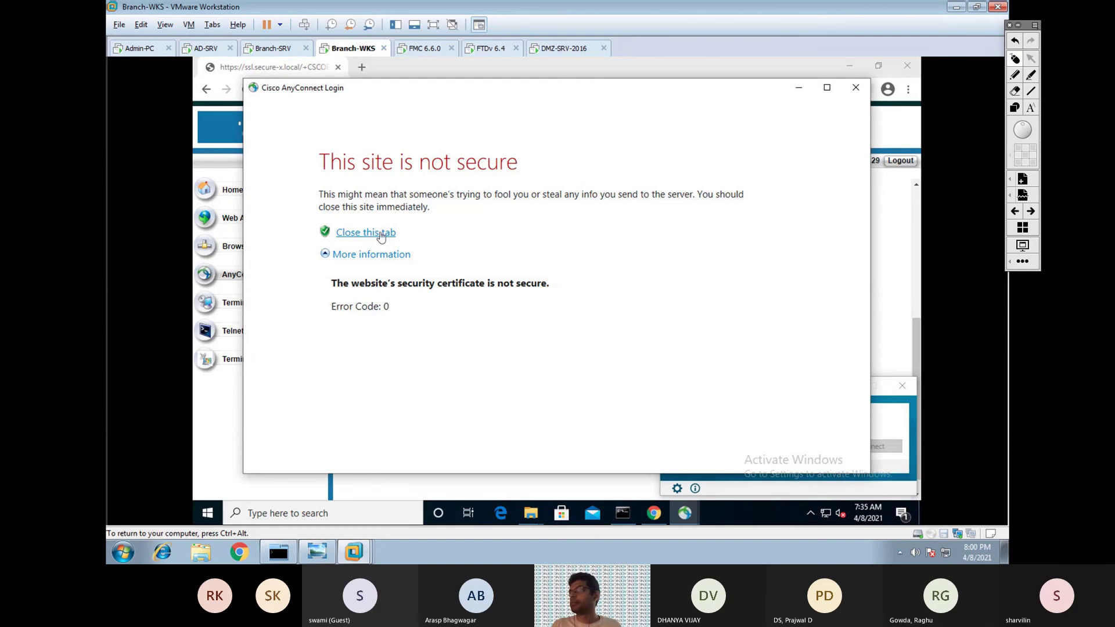
click(856, 89)
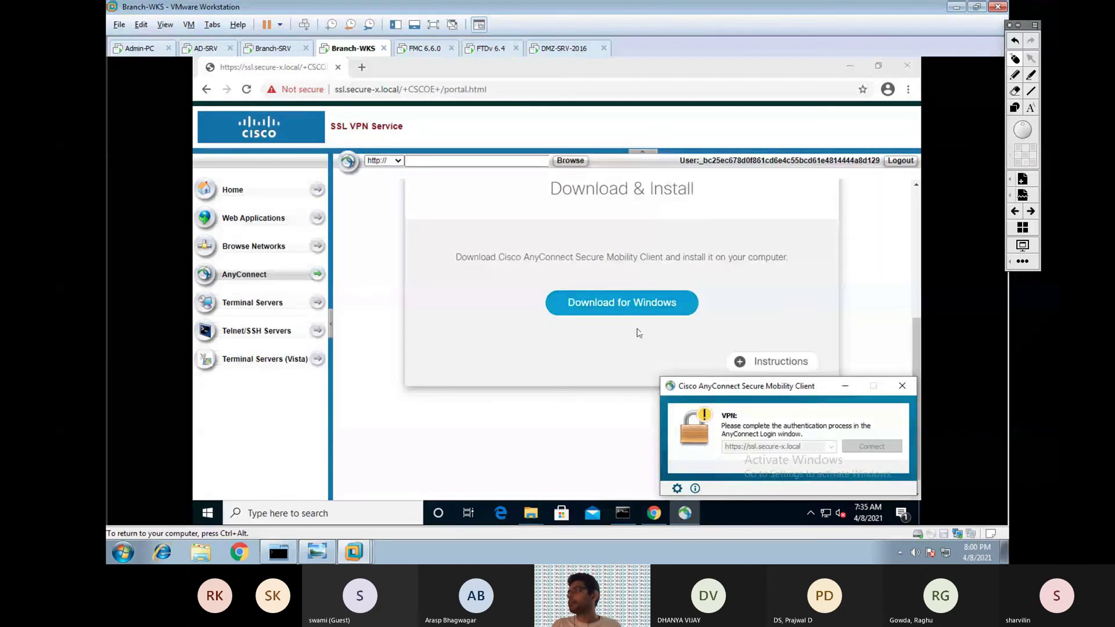
click(848, 448)
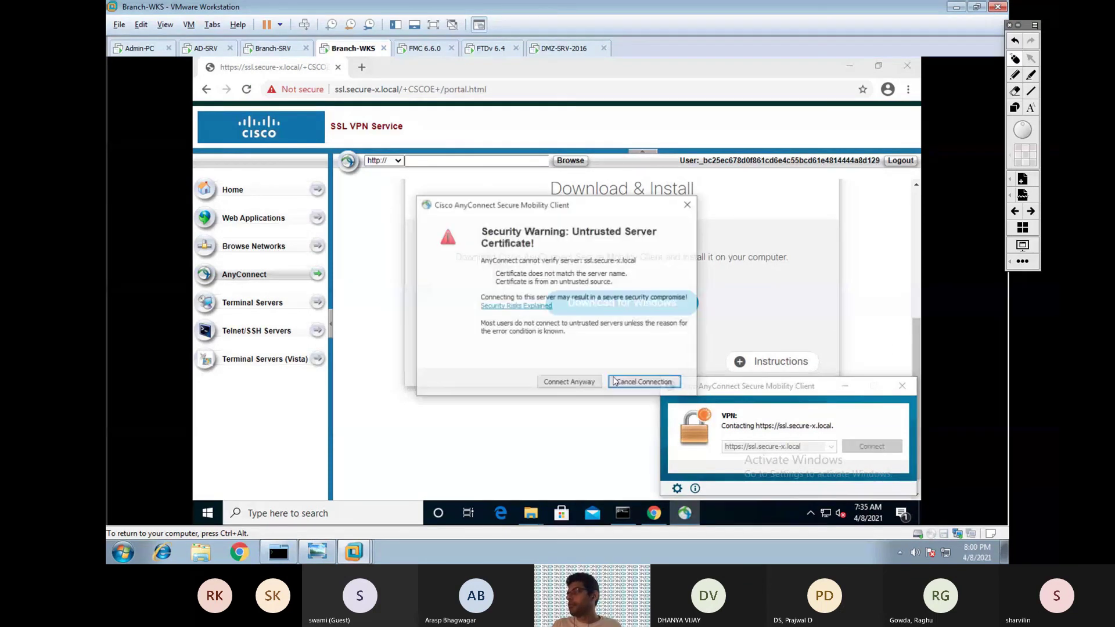
click(584, 387)
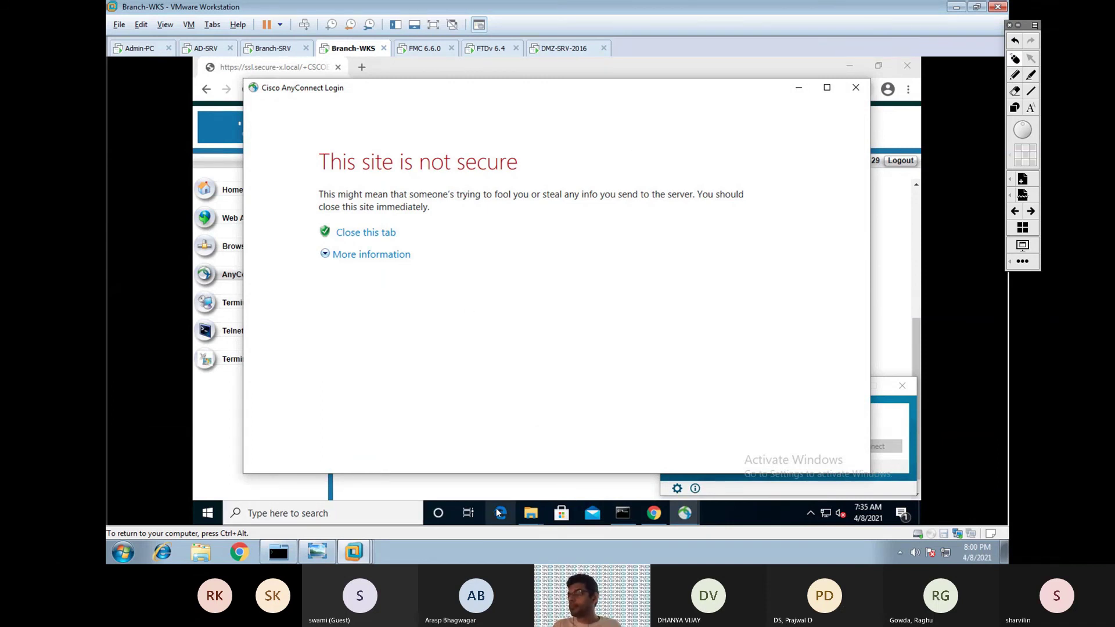
Search 'inter' in Windows and launch Internet Explorer.
click(305, 513)
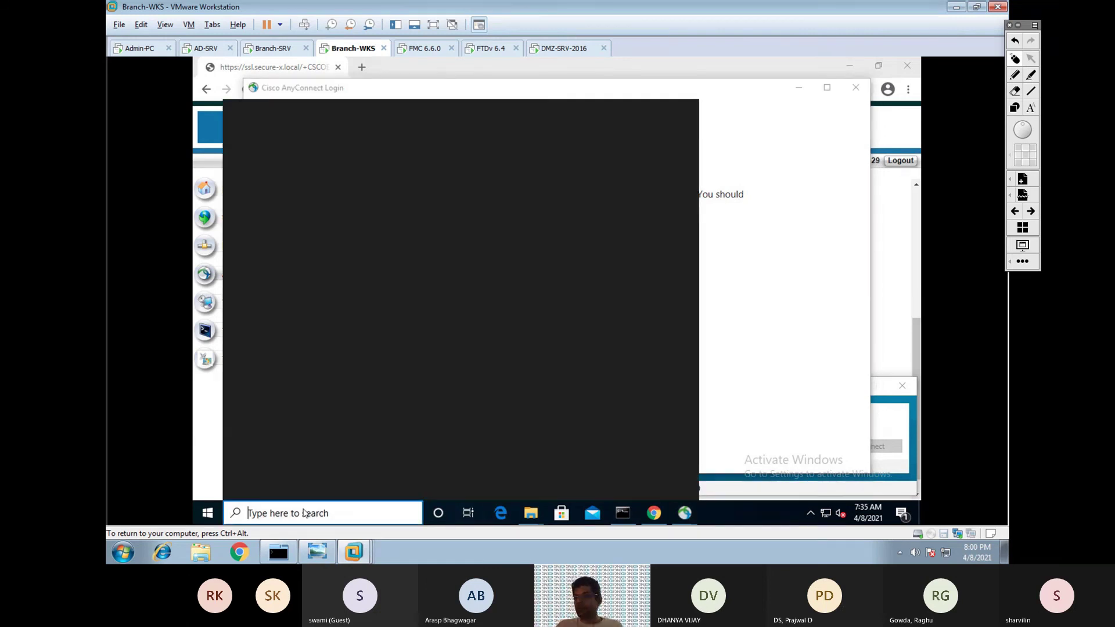
text(inter)
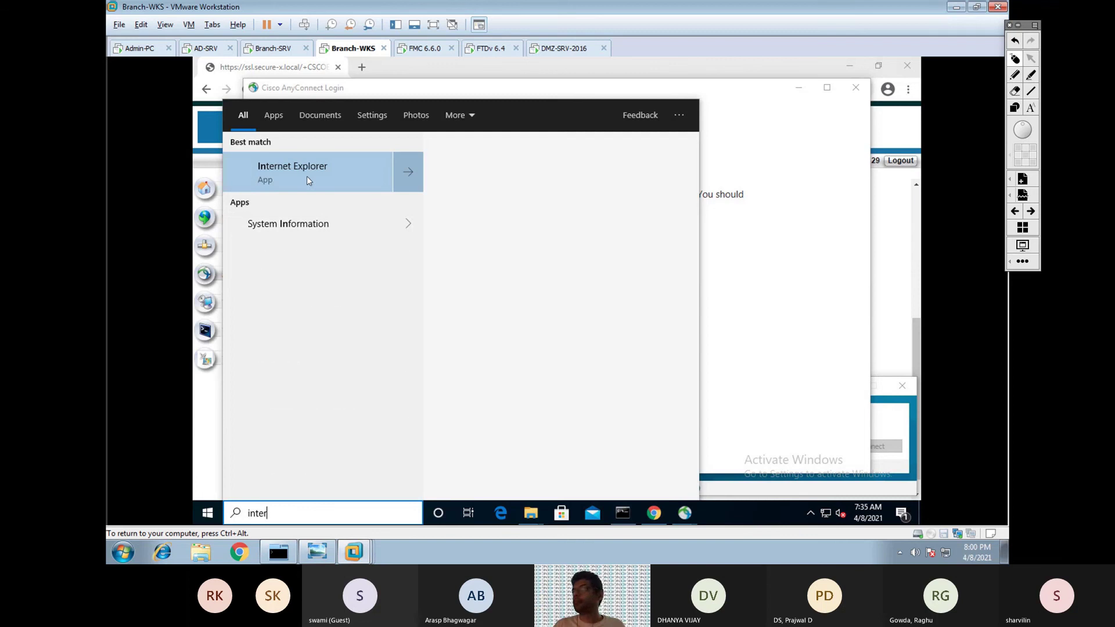
click(301, 174)
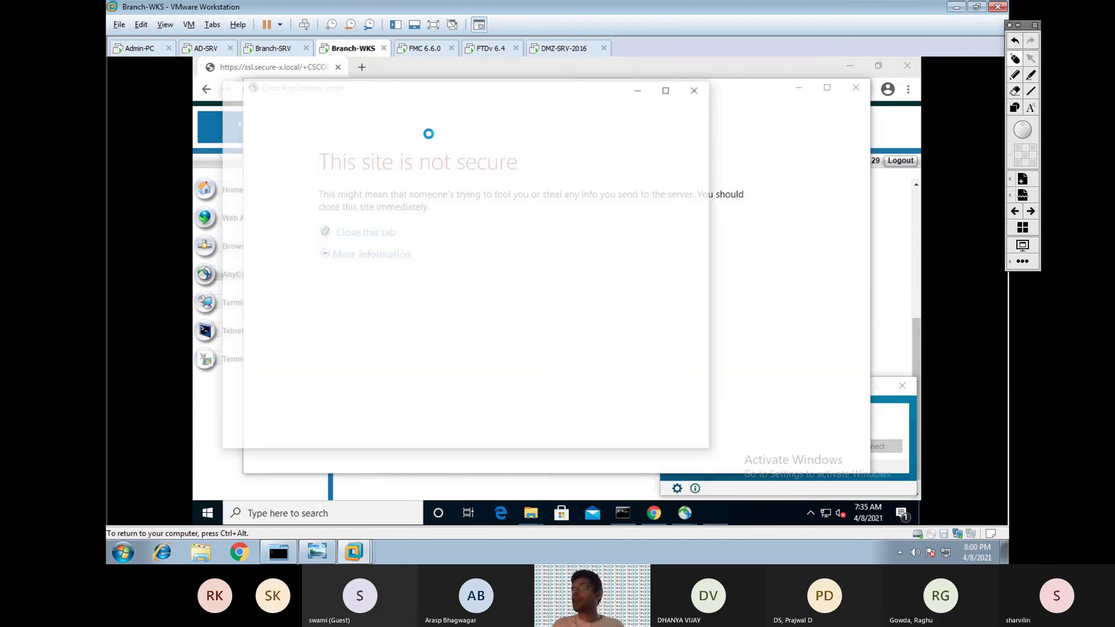
click(689, 104)
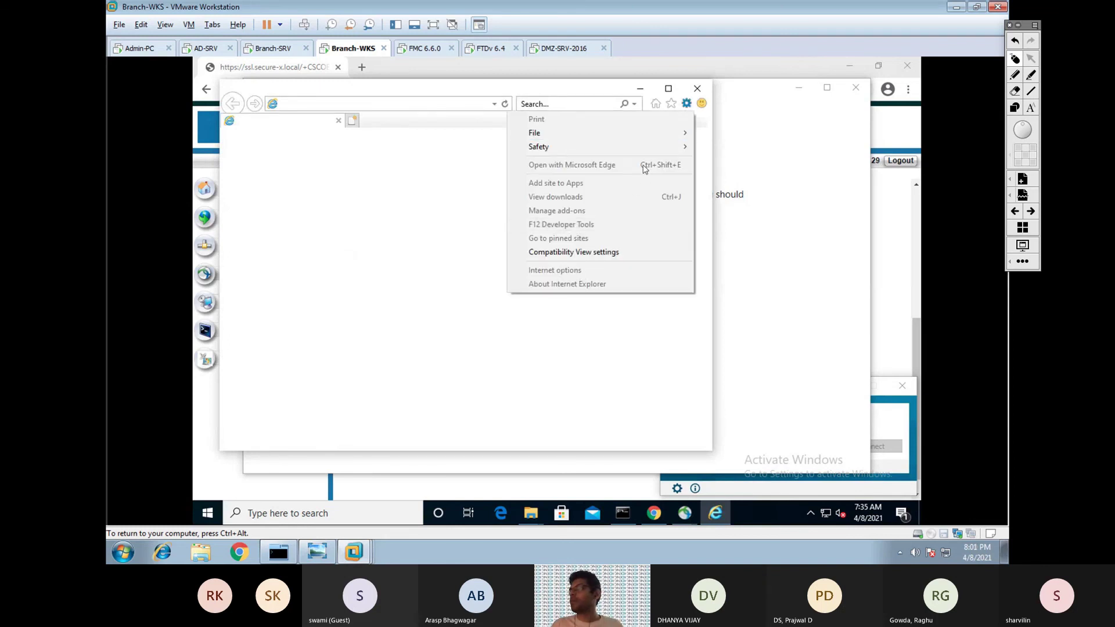
Maximize Internet Explorer and postpone its first-run setup with 'Ask me later'.
click(668, 90)
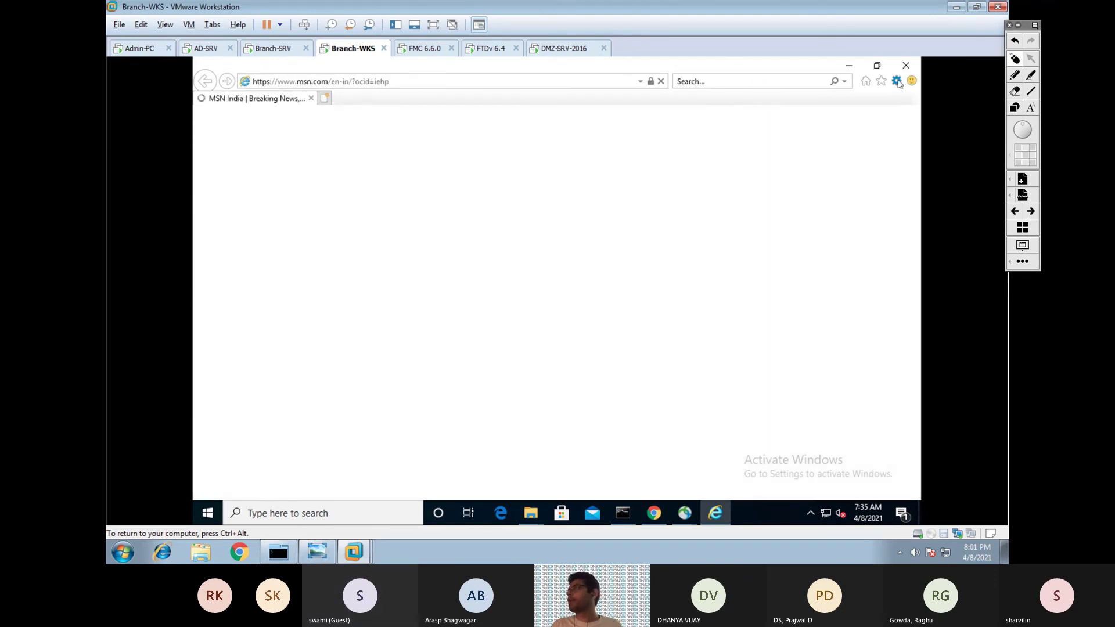
click(897, 81)
click(777, 261)
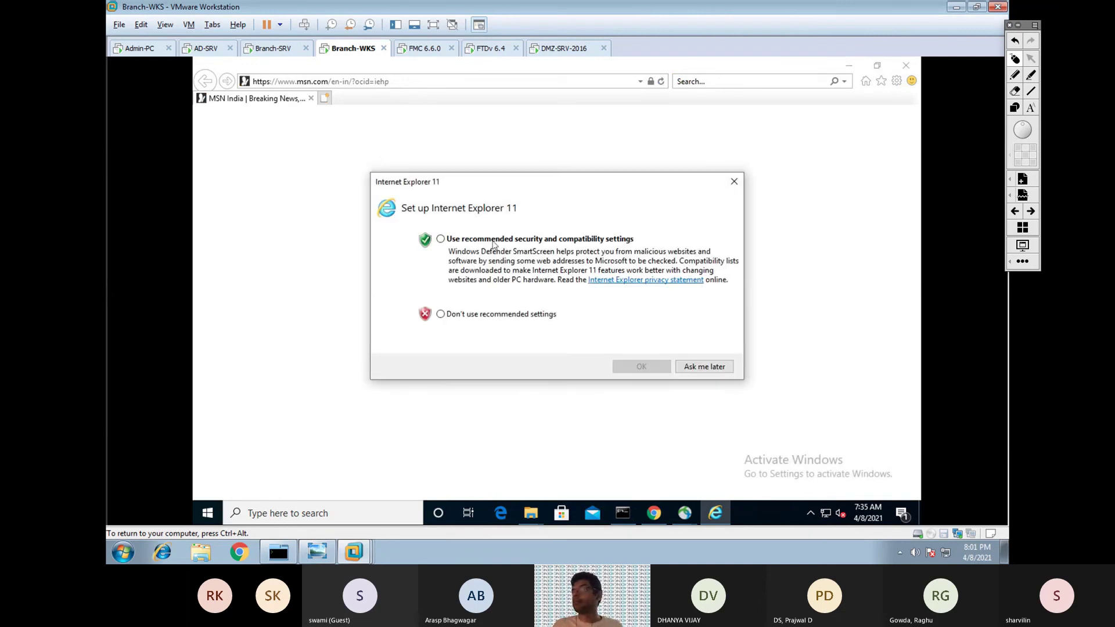
click(687, 370)
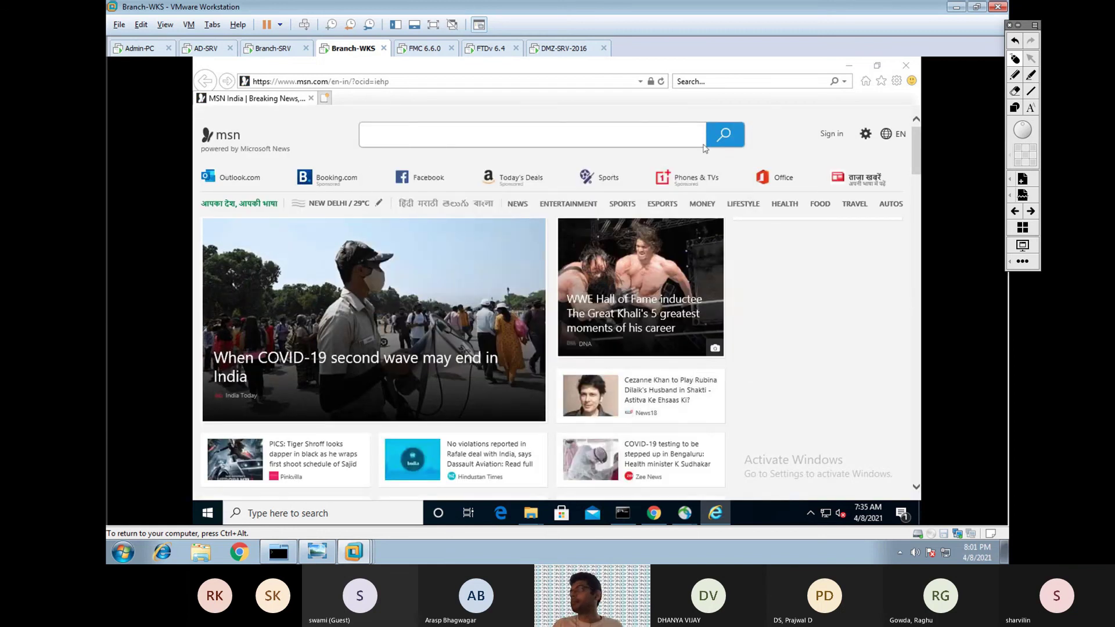
Open the Trusted sites zone's site list from Internet Options' Security tab.
key(alt+x)
key(o)
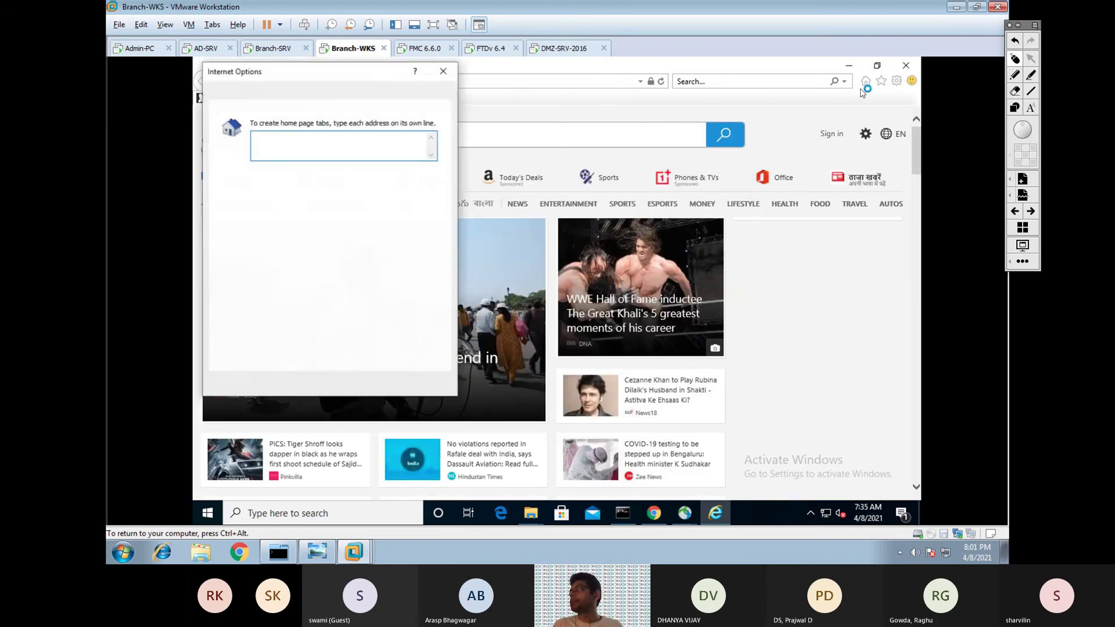
click(285, 94)
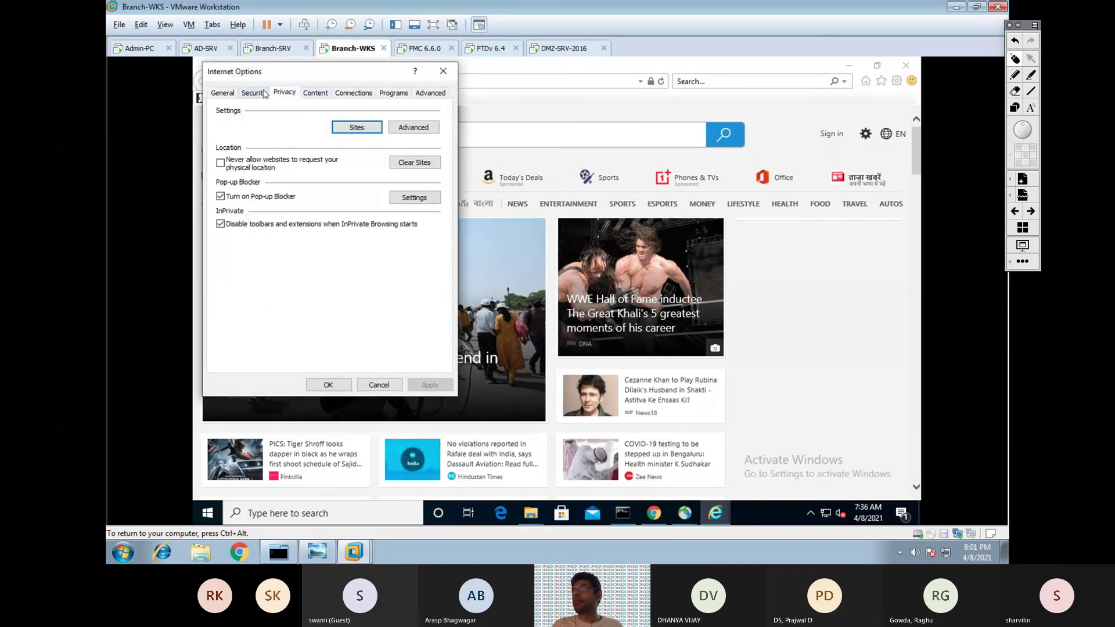
click(264, 94)
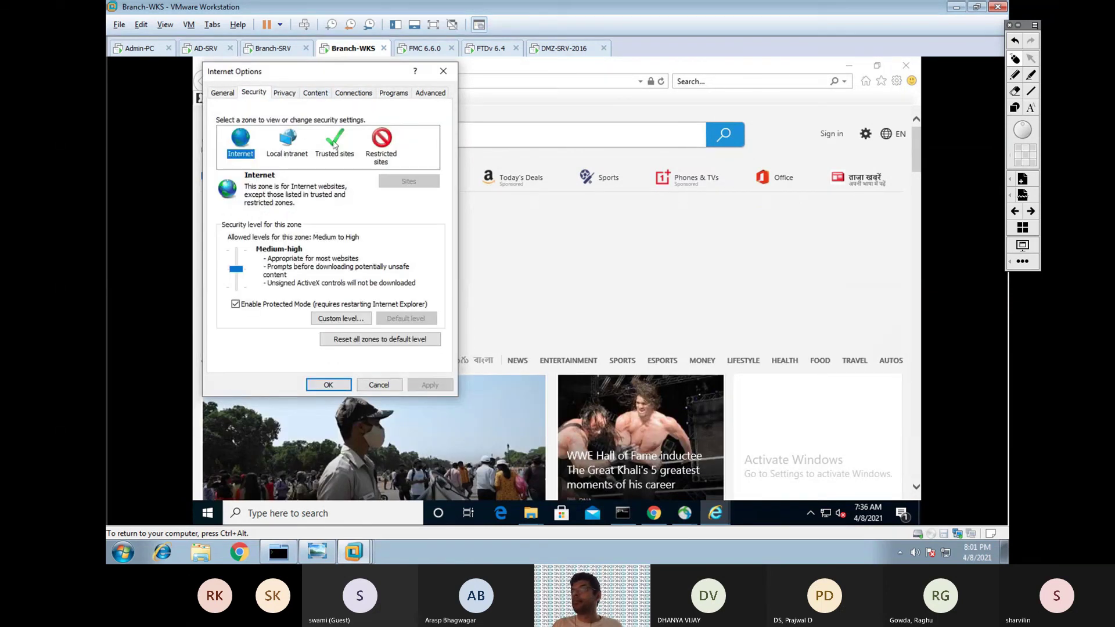
click(335, 146)
click(409, 181)
double_click(308, 165)
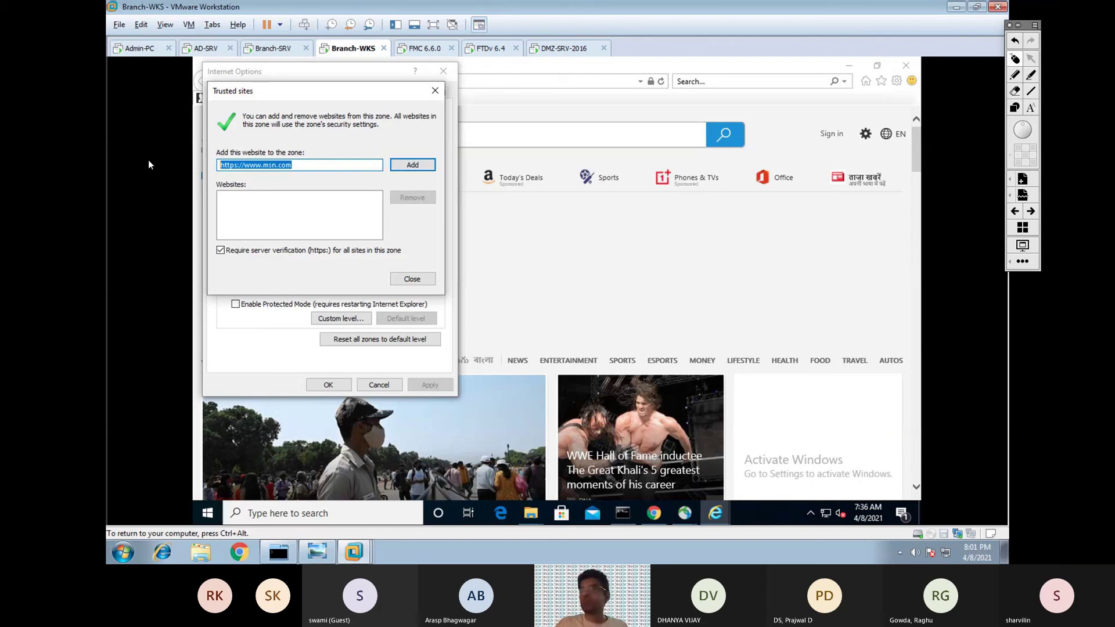
text(h)
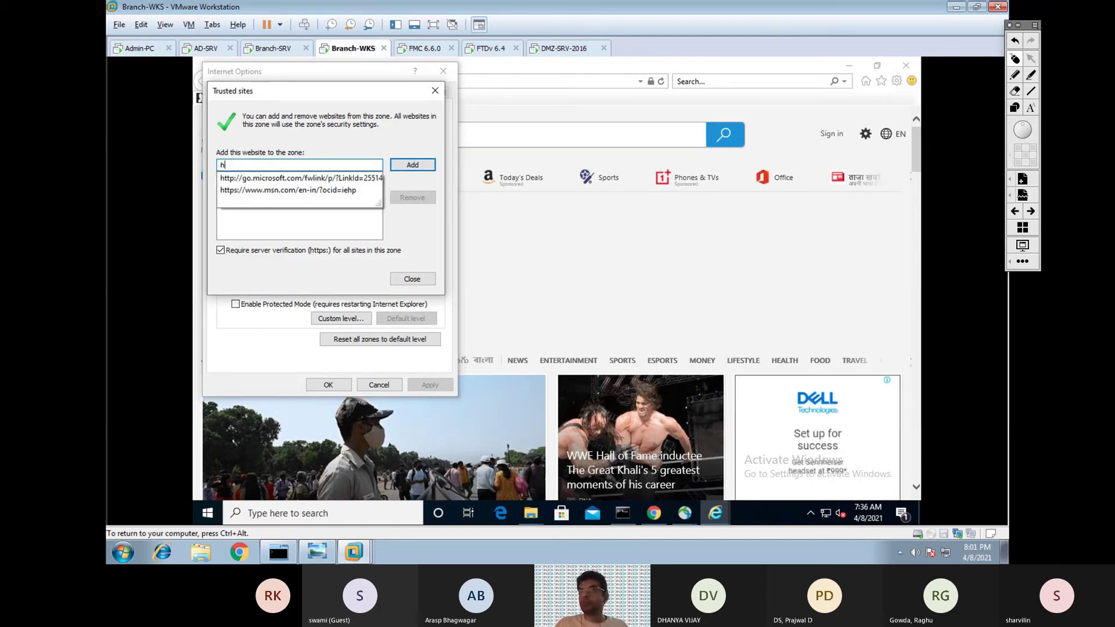
text(ttp)
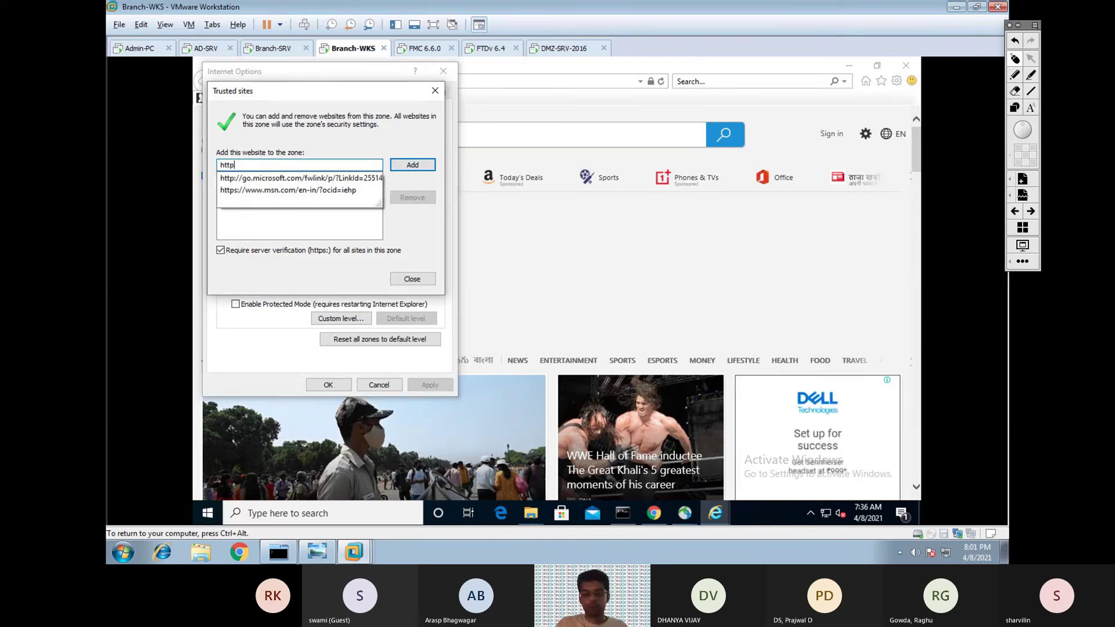
text(s://)
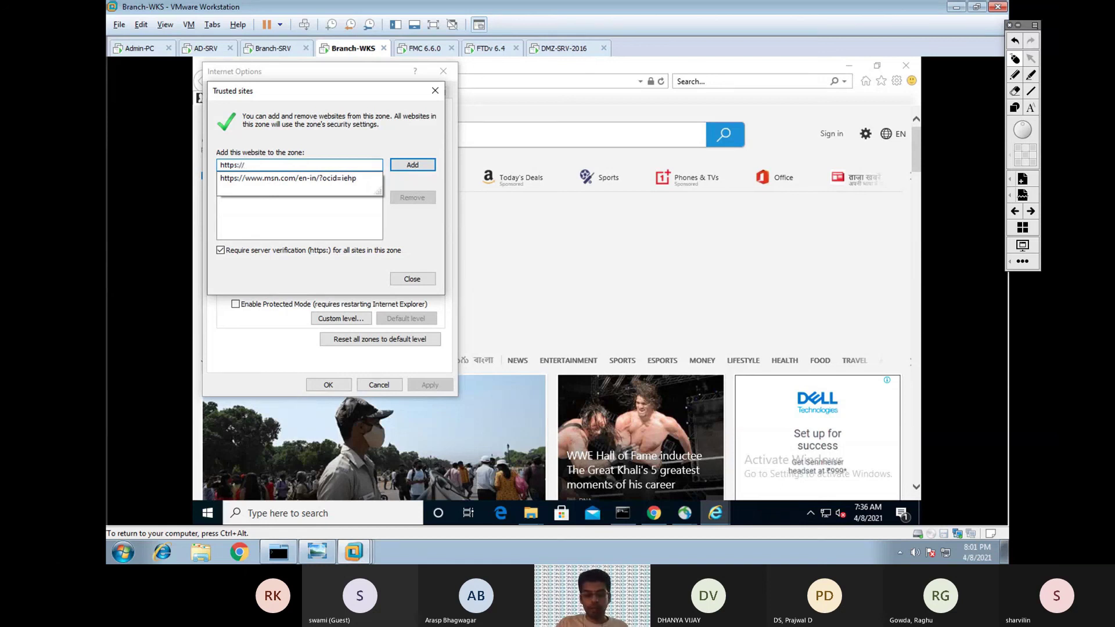
text(dmz)
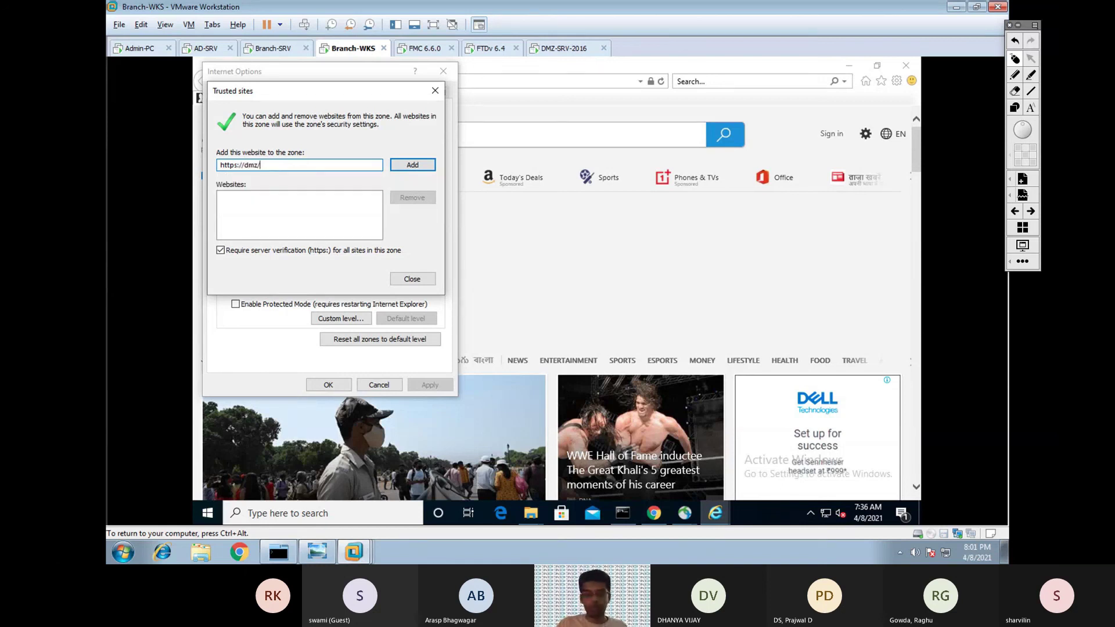
text(/dag)
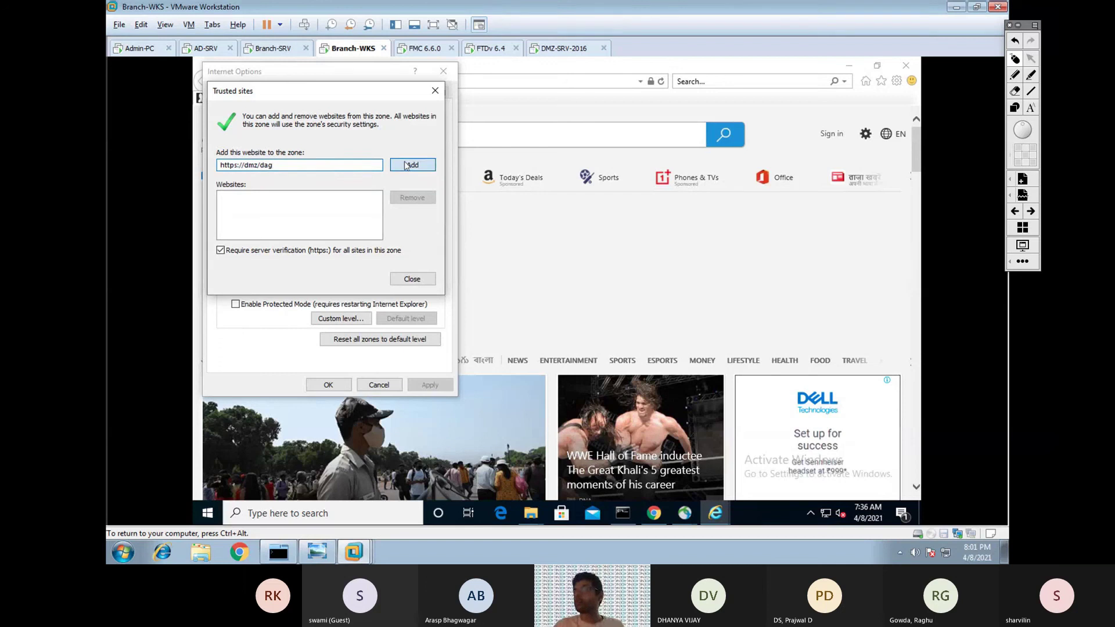
key(Return)
text(https://)
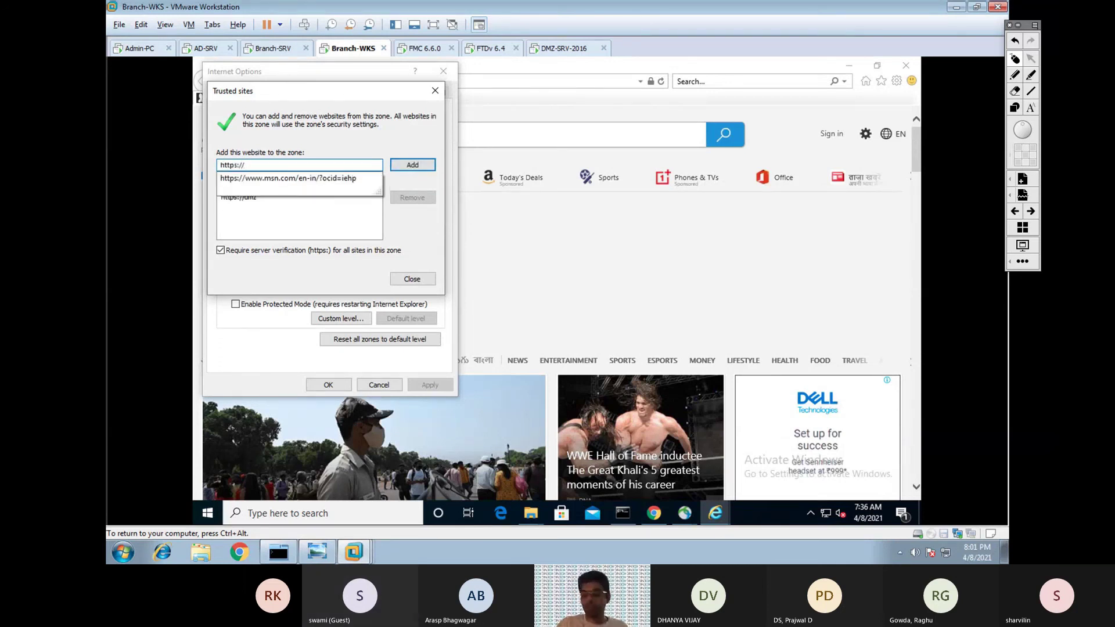
text(*.duosecurity.com)
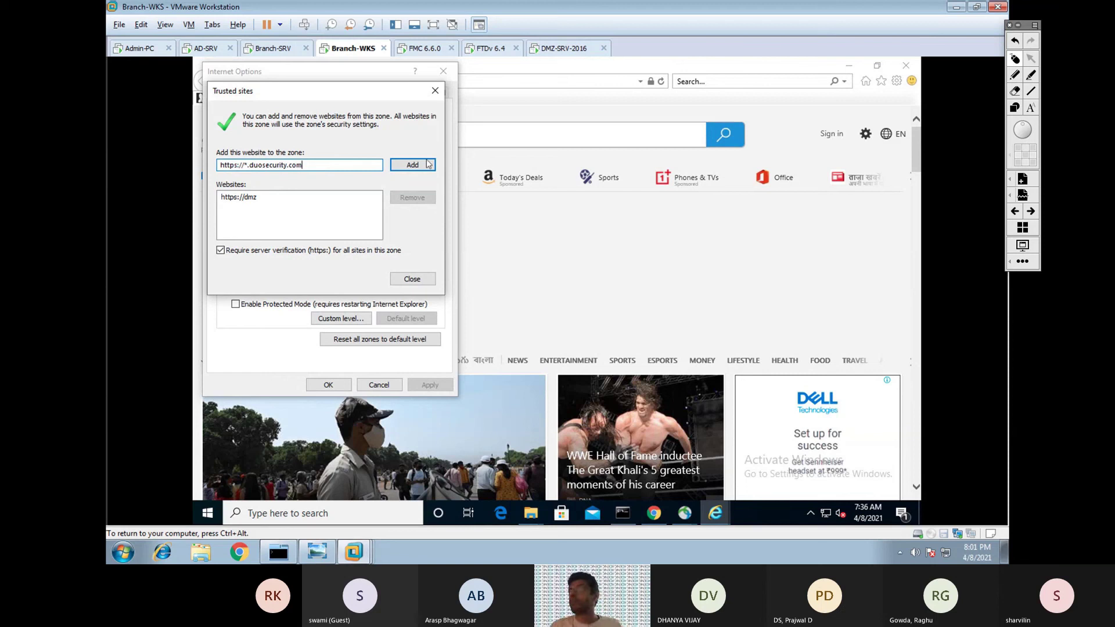
click(413, 165)
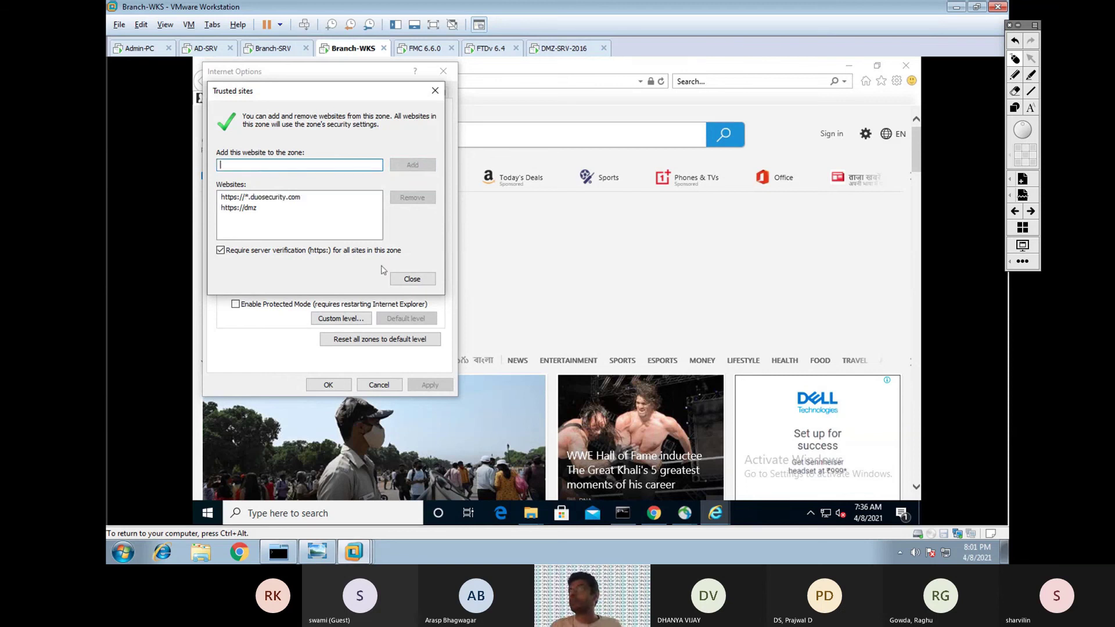
click(413, 279)
click(349, 385)
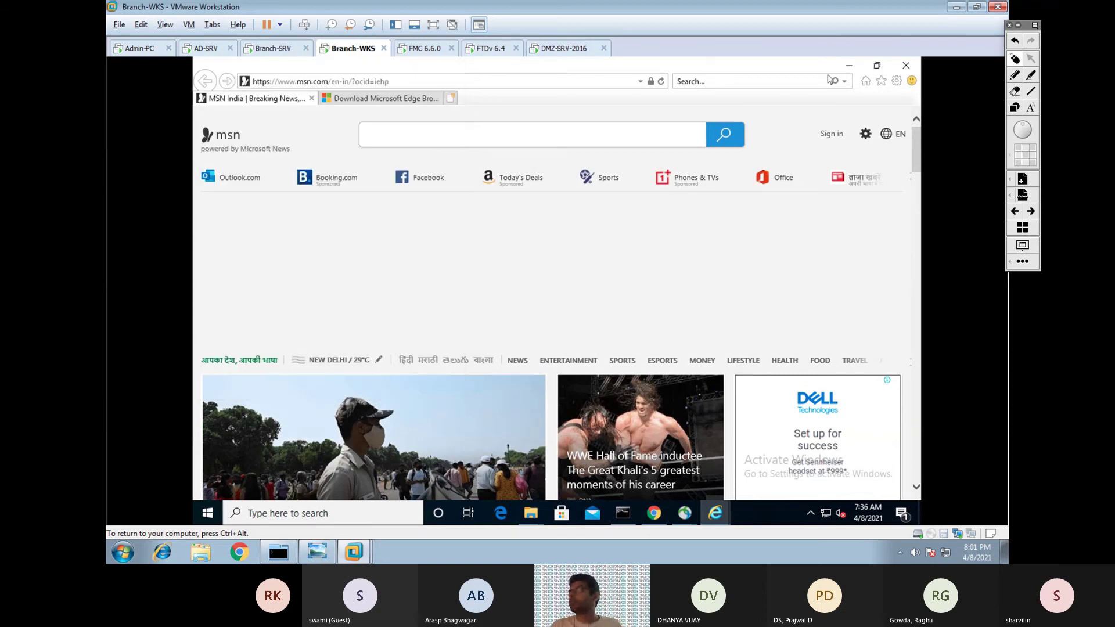
Close Internet Explorer and the login window, then reconnect to ssl.secure-x.local with Connect Anyway.
click(905, 67)
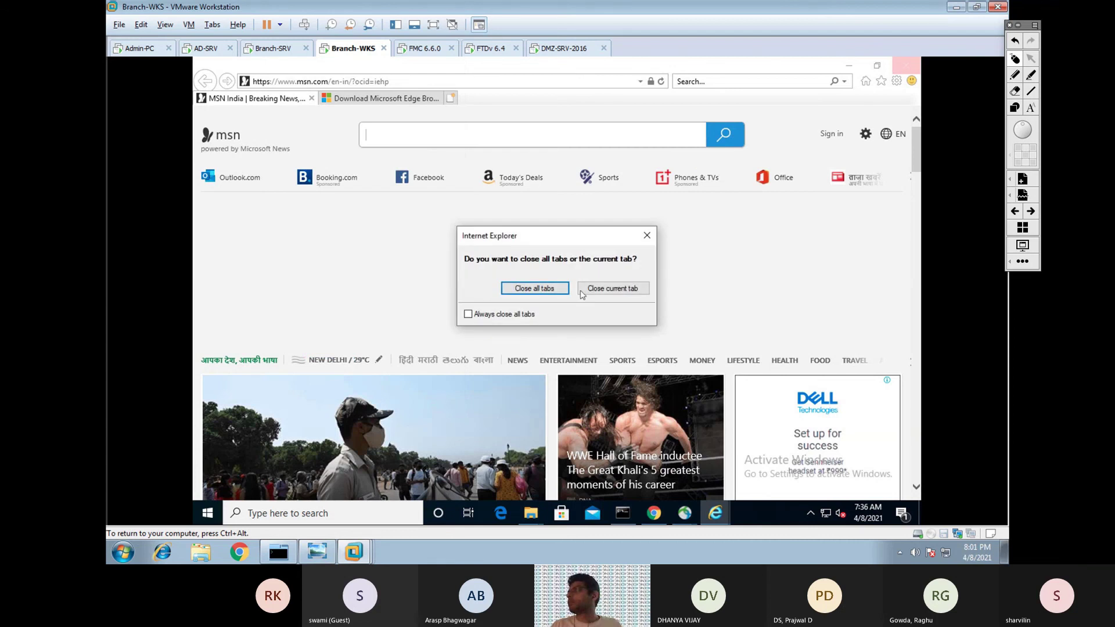
click(581, 291)
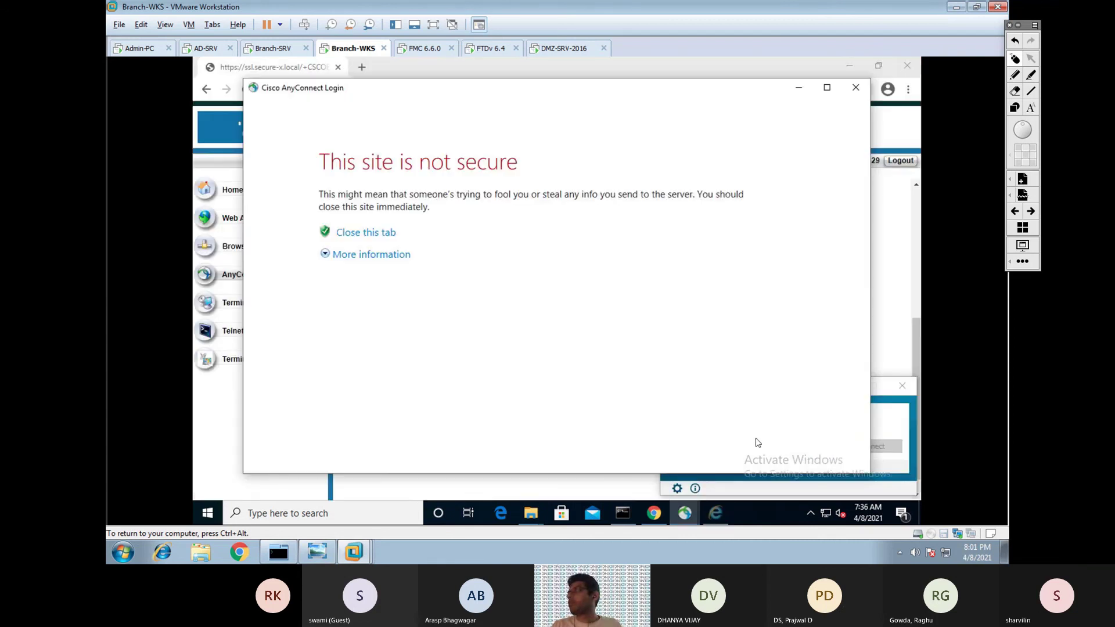
click(855, 88)
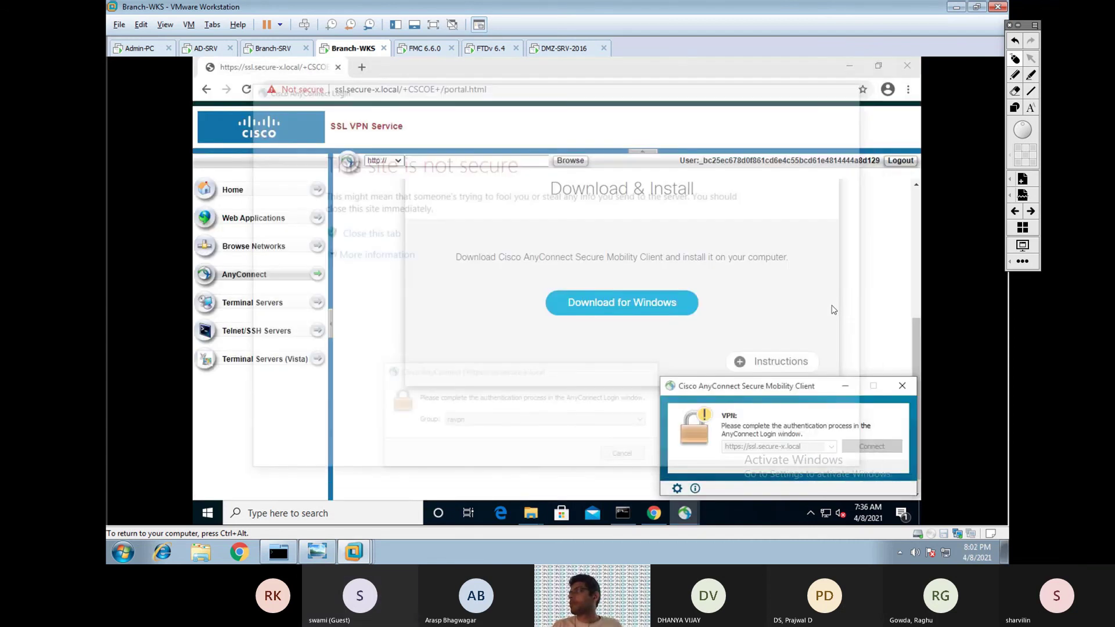
click(872, 447)
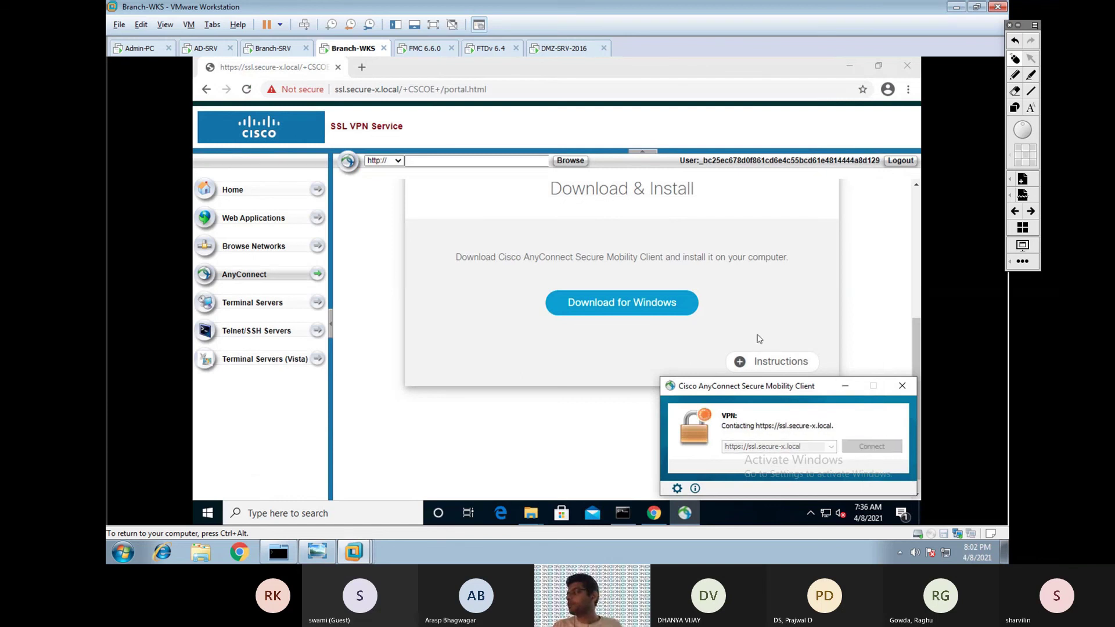
click(581, 383)
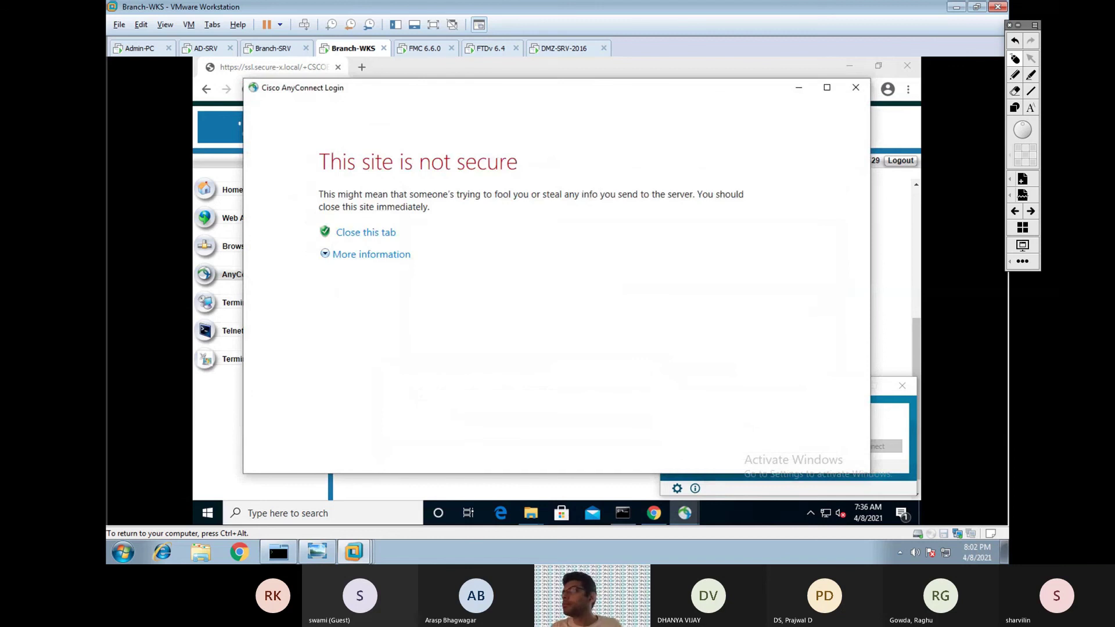
Review the certificate error and view the portal's invalid ASA Temporary Self Signed Certificate.
drag(335, 195, 430, 207)
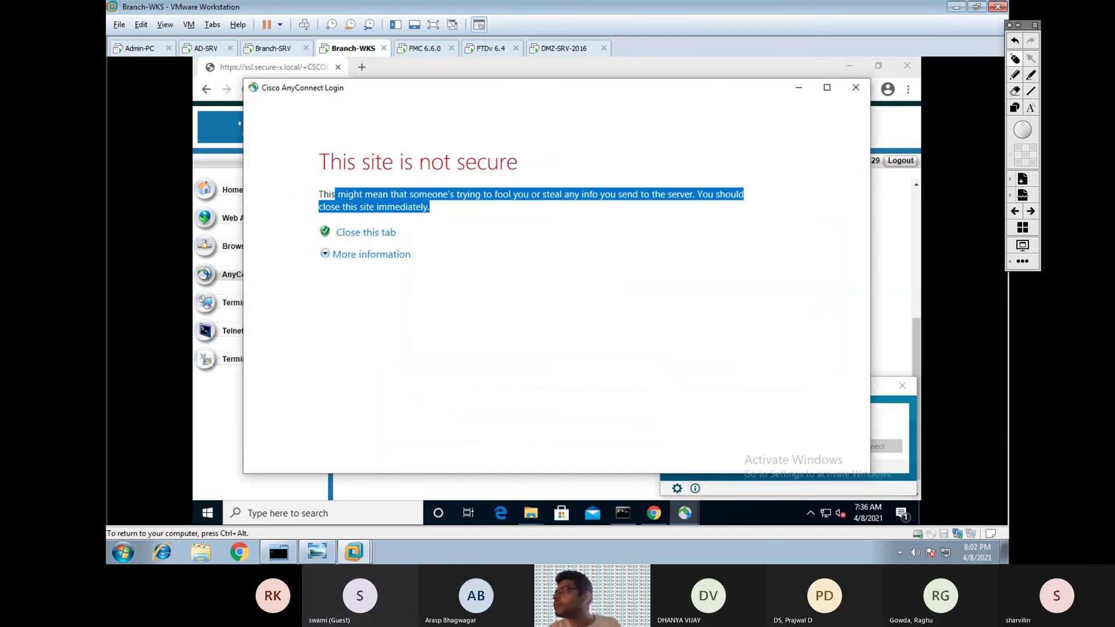
click(383, 255)
click(856, 88)
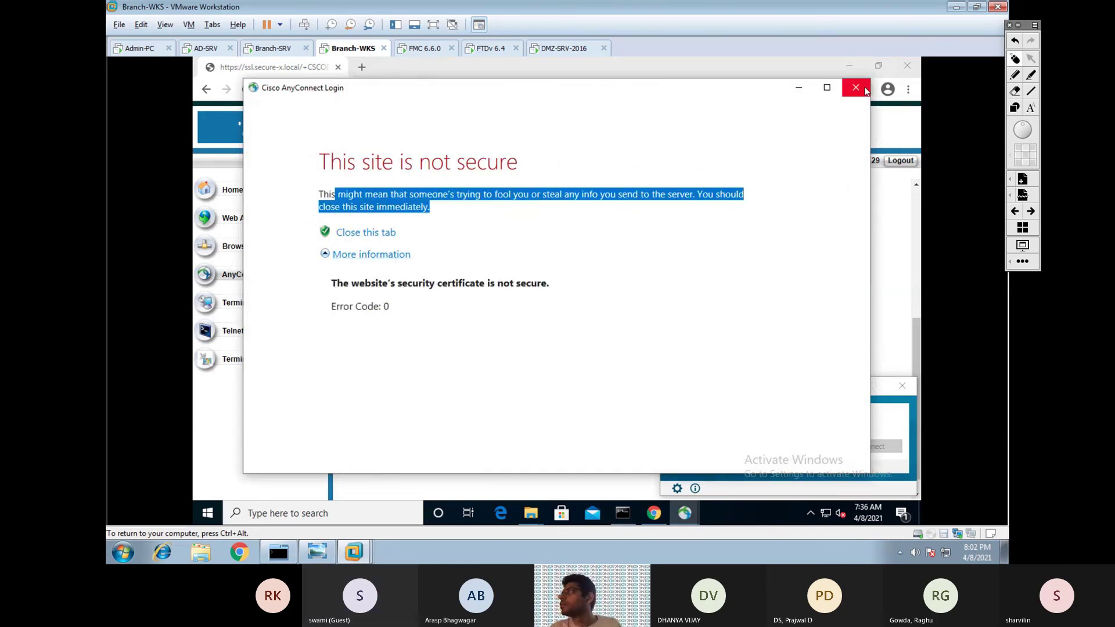
click(289, 89)
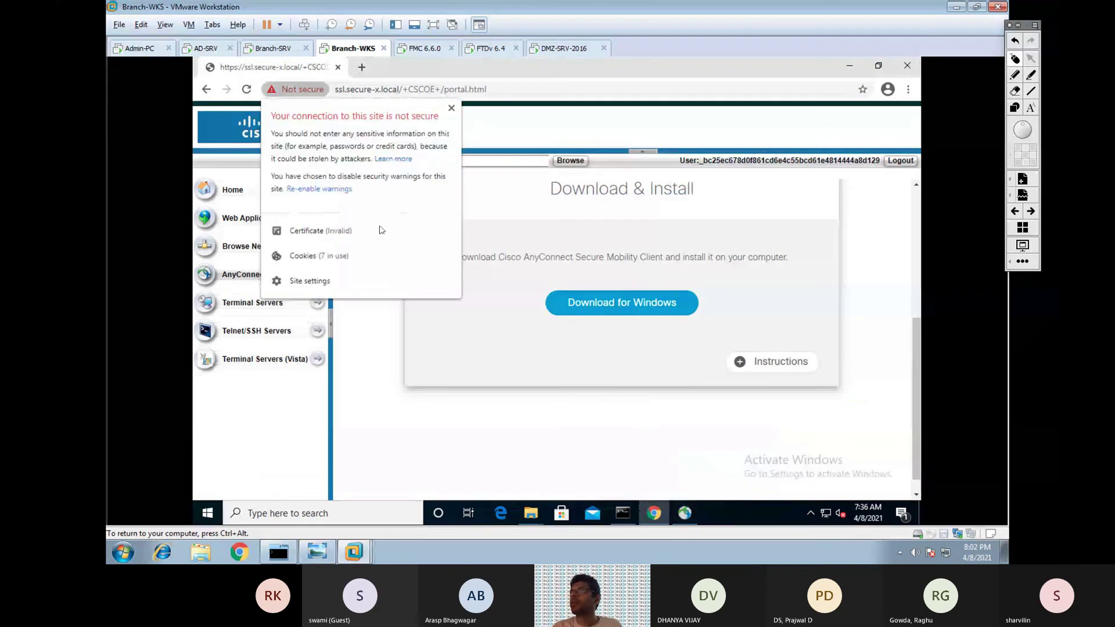
click(339, 233)
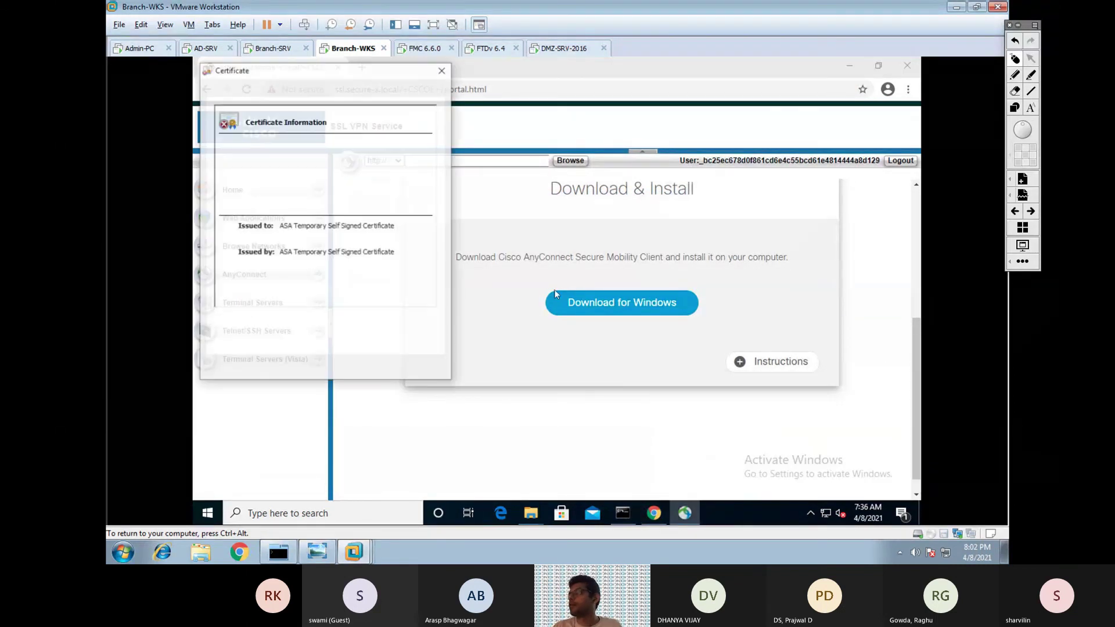
click(423, 369)
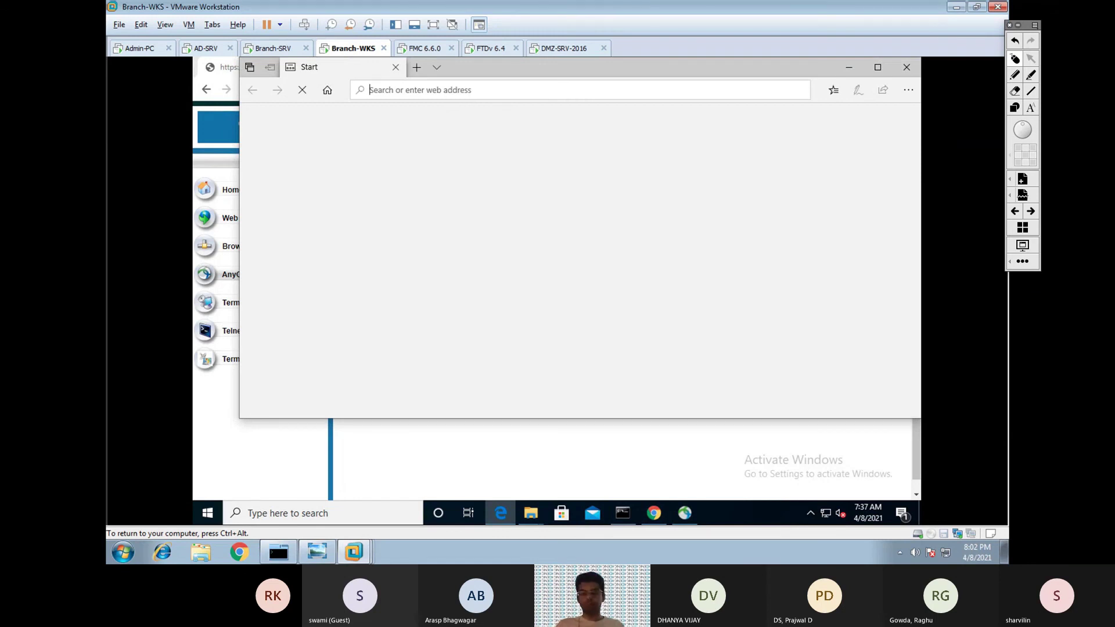
text(https://ssl.secure-x.lo)
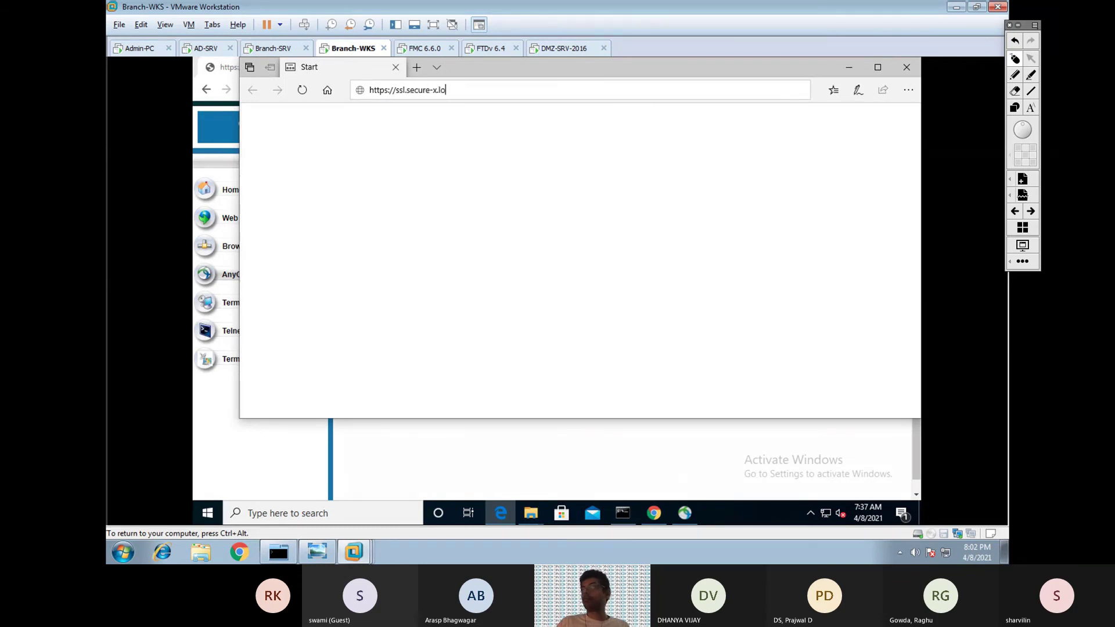
text(cal)
key(Return)
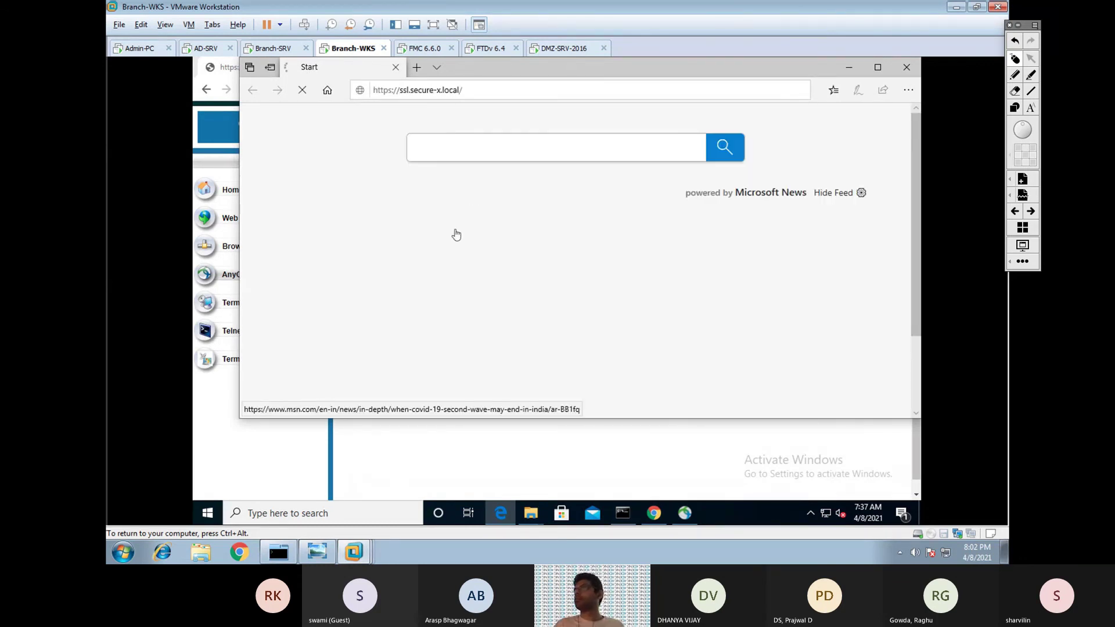
click(206, 513)
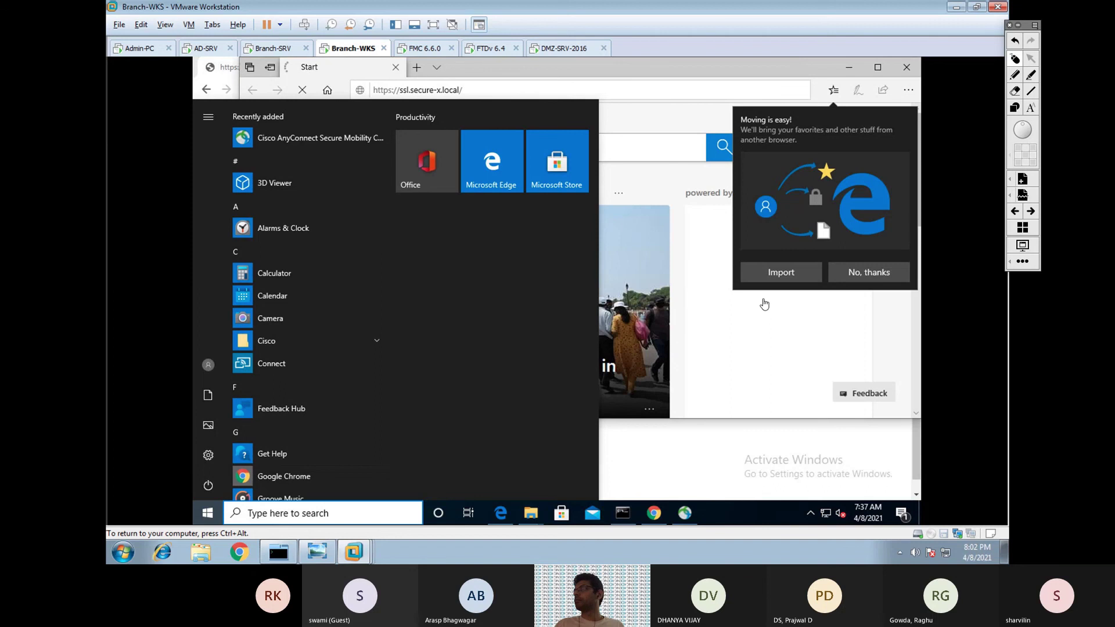
click(718, 65)
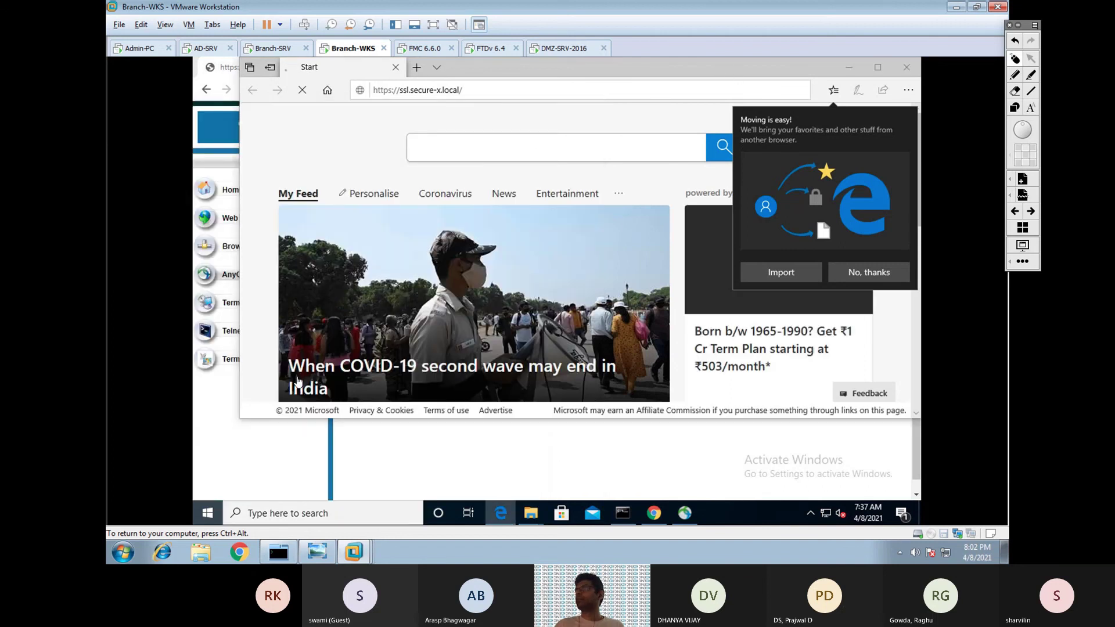
click(271, 451)
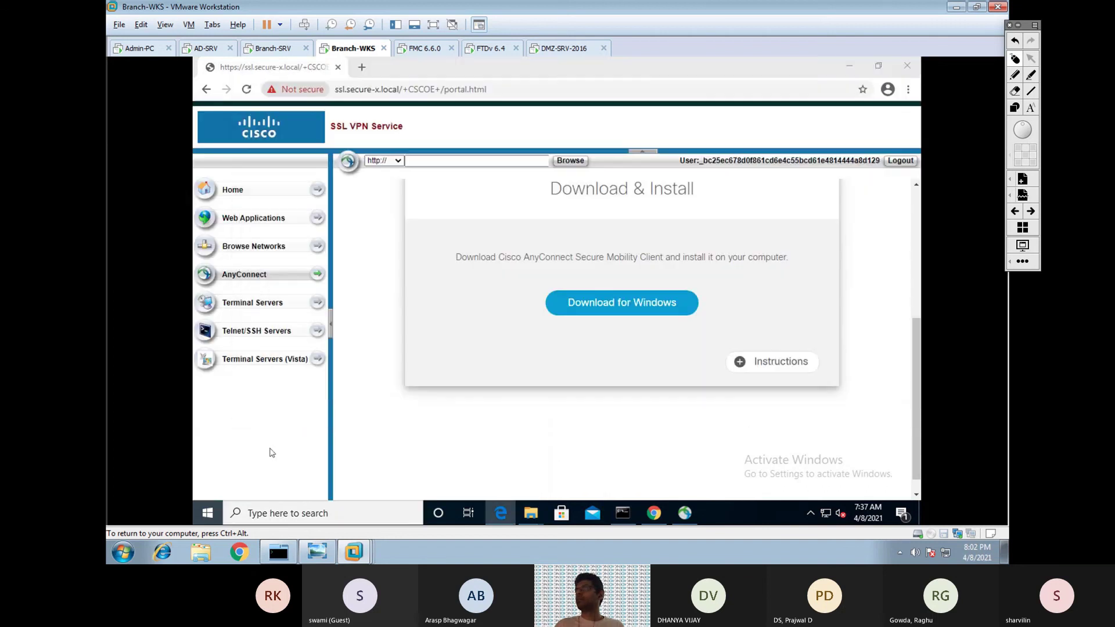
From Chrome's Settings page, choose Default browser to launch Windows Settings.
click(908, 89)
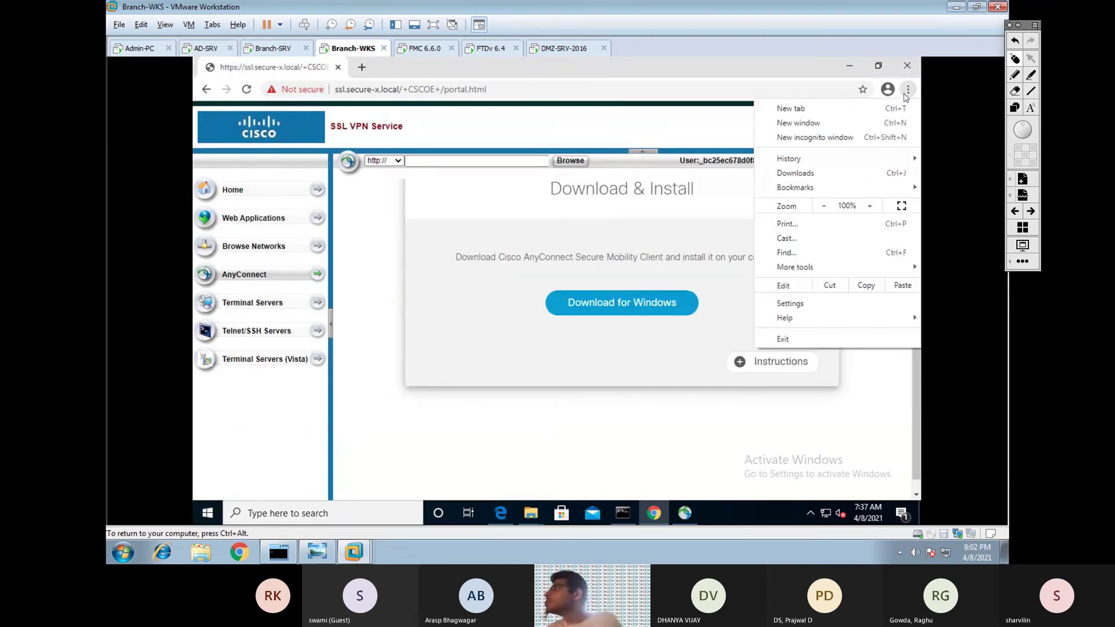
click(813, 303)
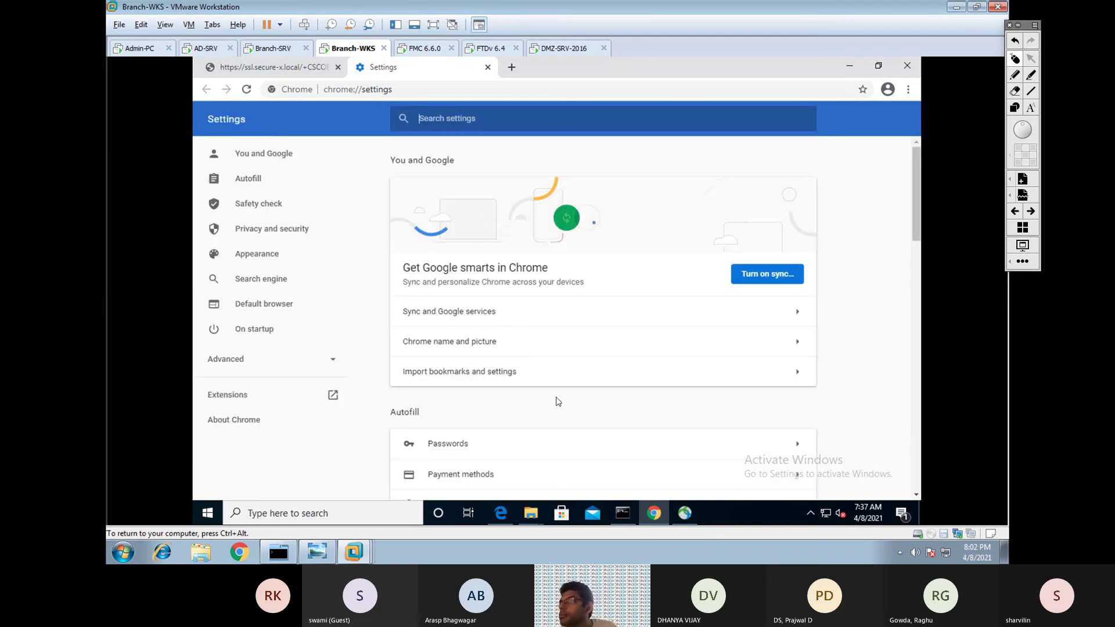
drag(916, 193, 911, 318)
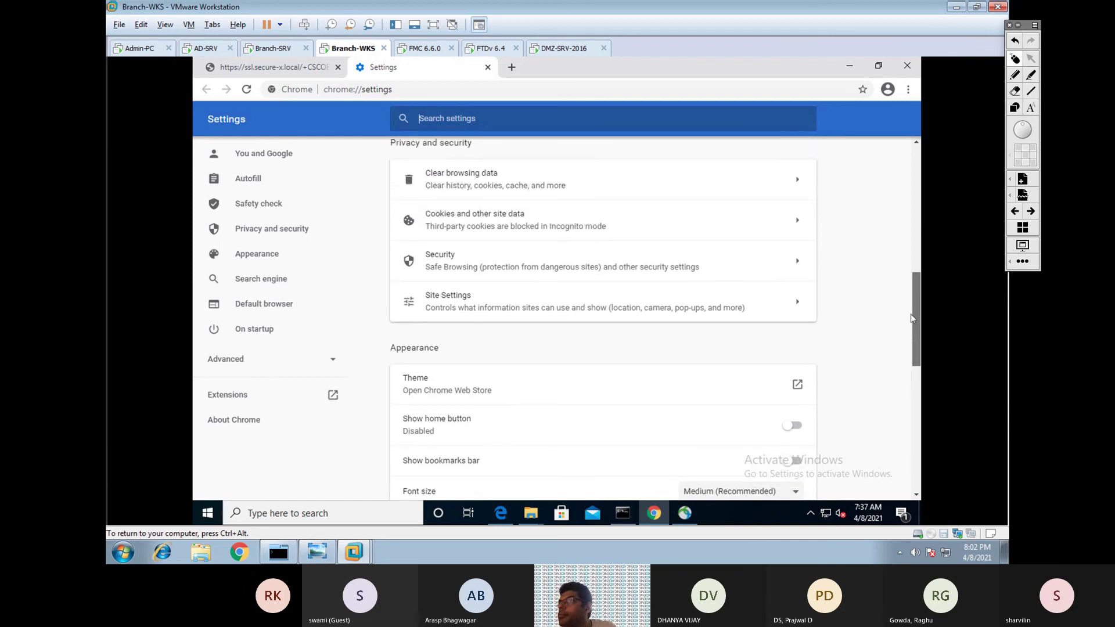
click(270, 306)
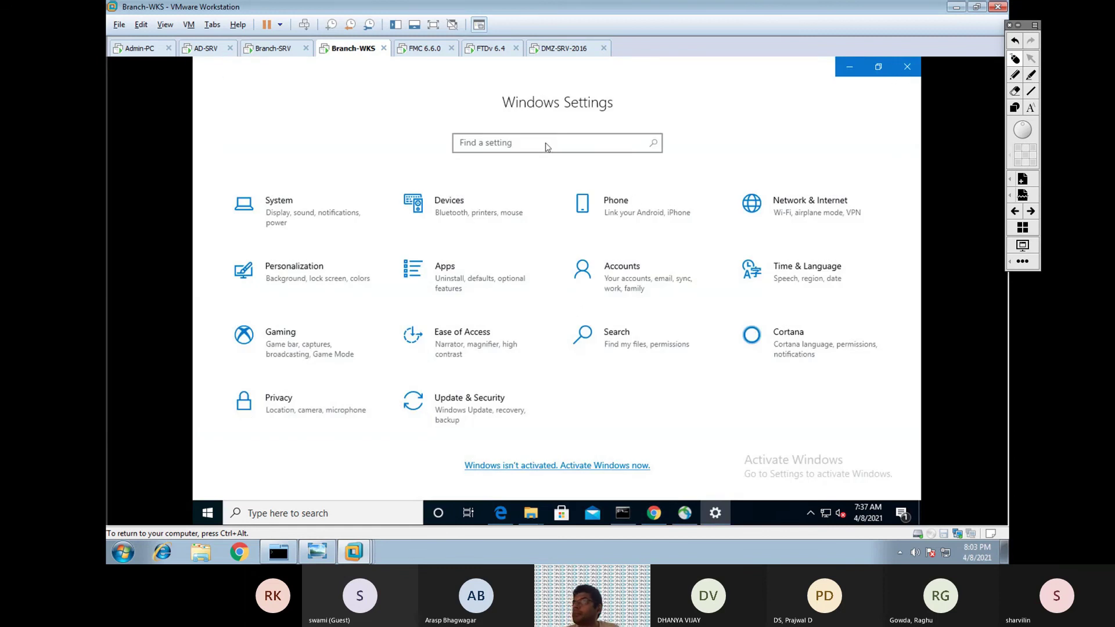
Change the Default apps web browser from Microsoft Edge to Google Chrome, then close Settings.
click(447, 275)
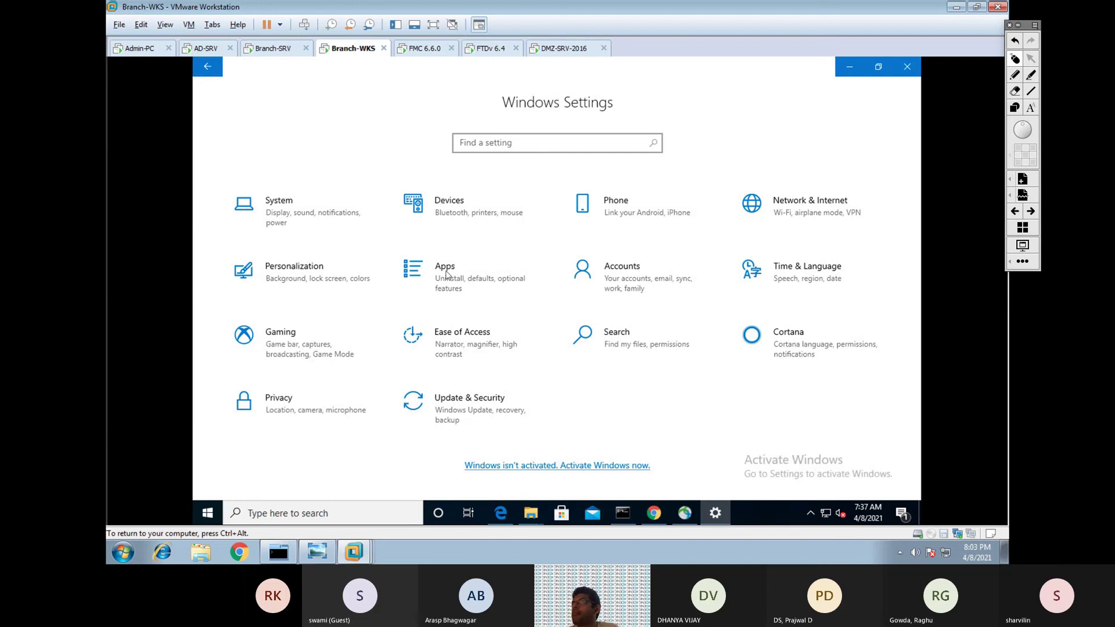
click(443, 269)
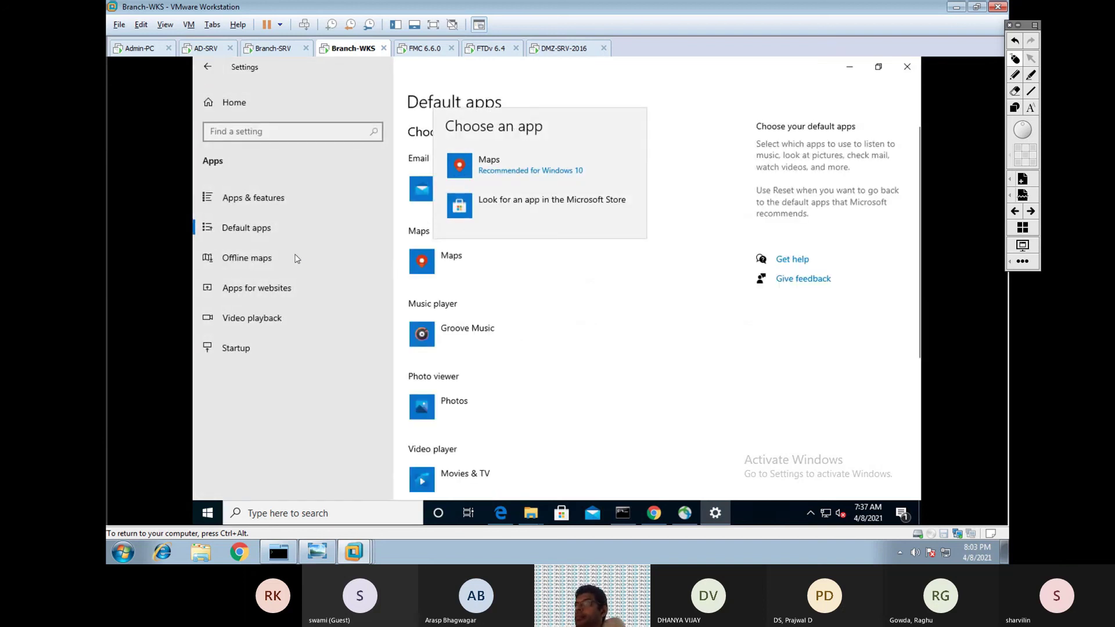
click(282, 238)
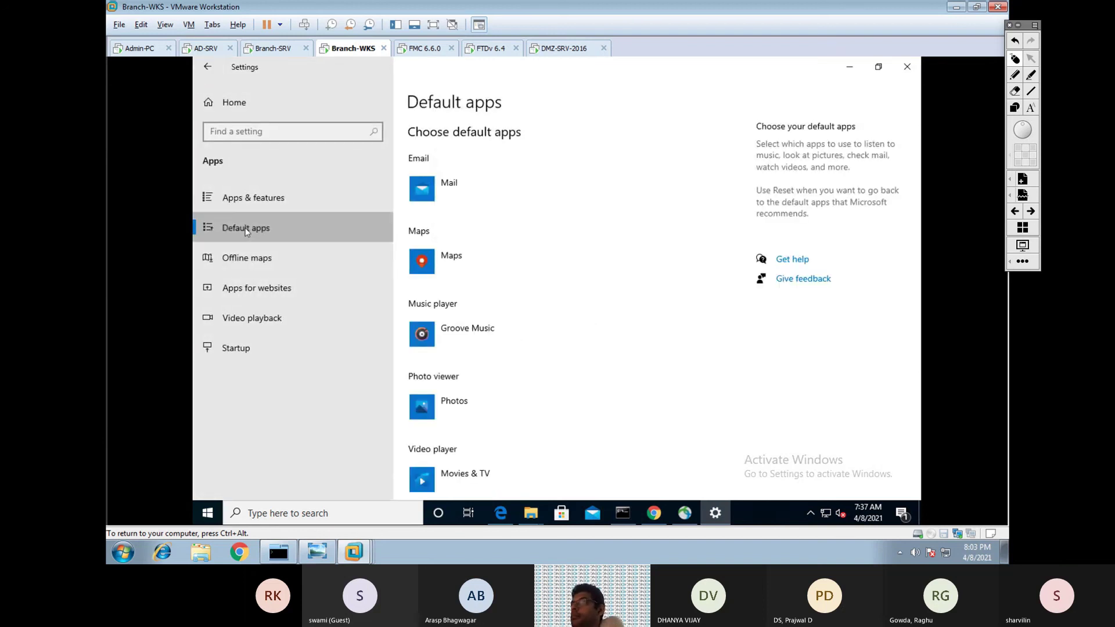
scroll(522, 296, down, 5)
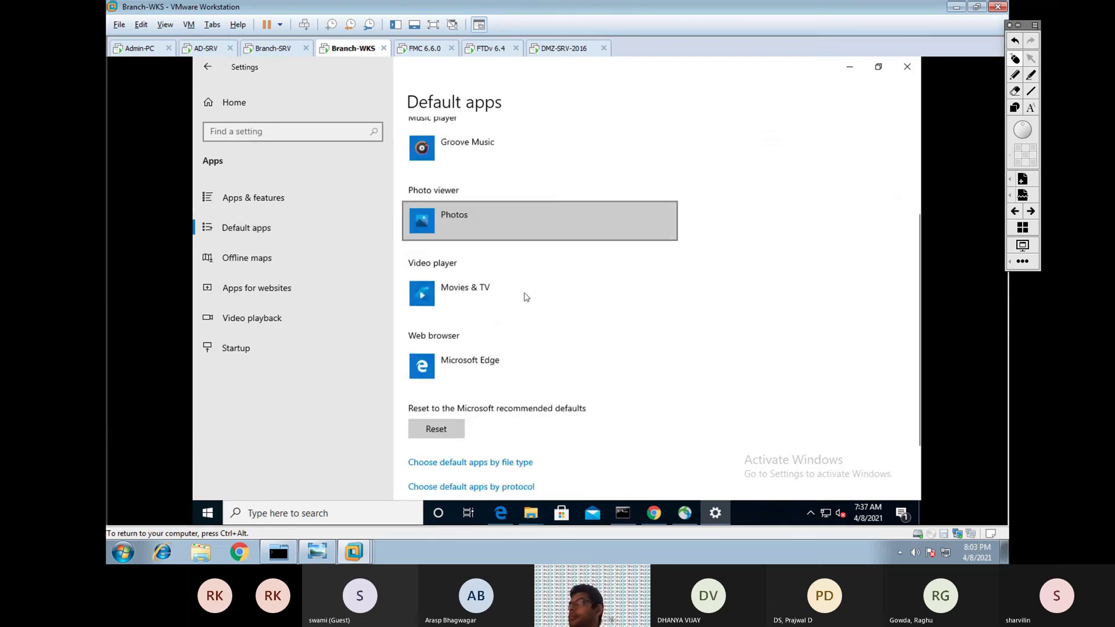
click(522, 294)
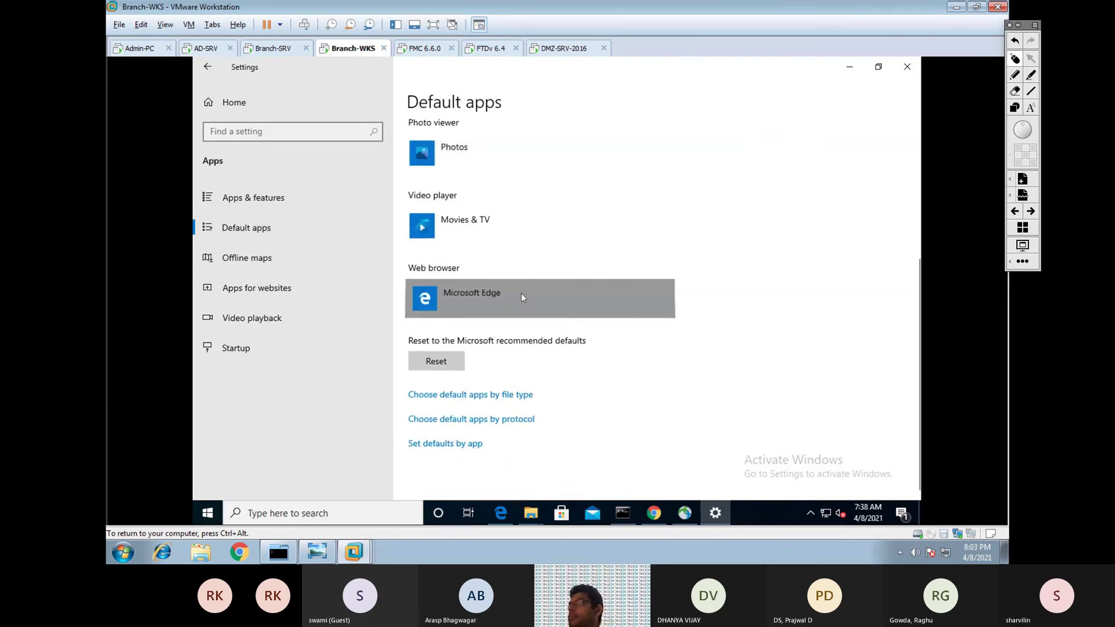
click(749, 270)
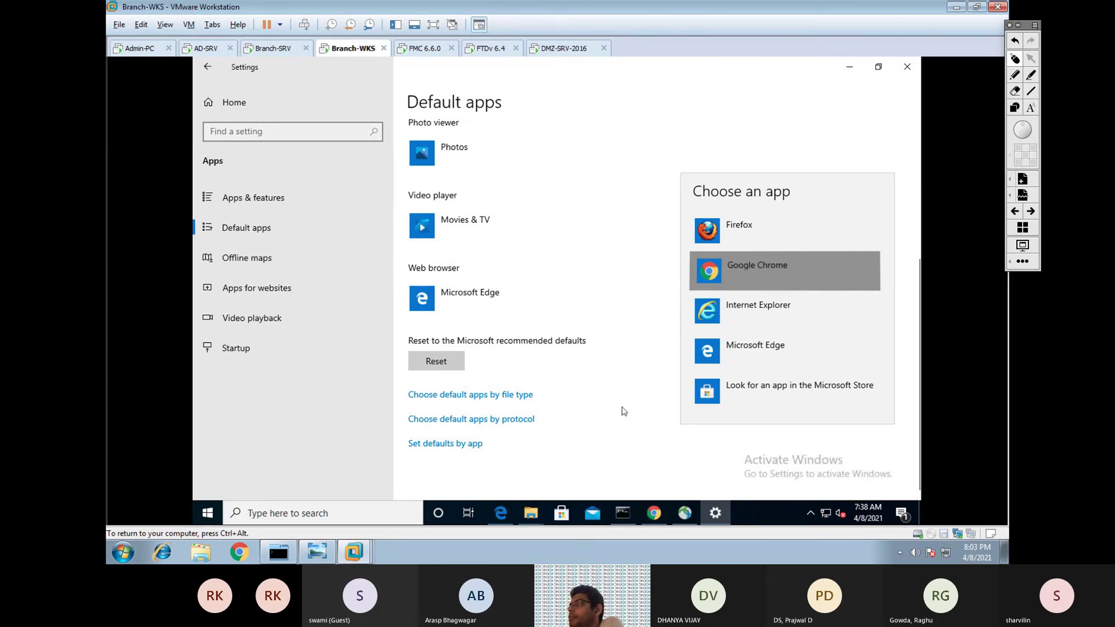
click(706, 277)
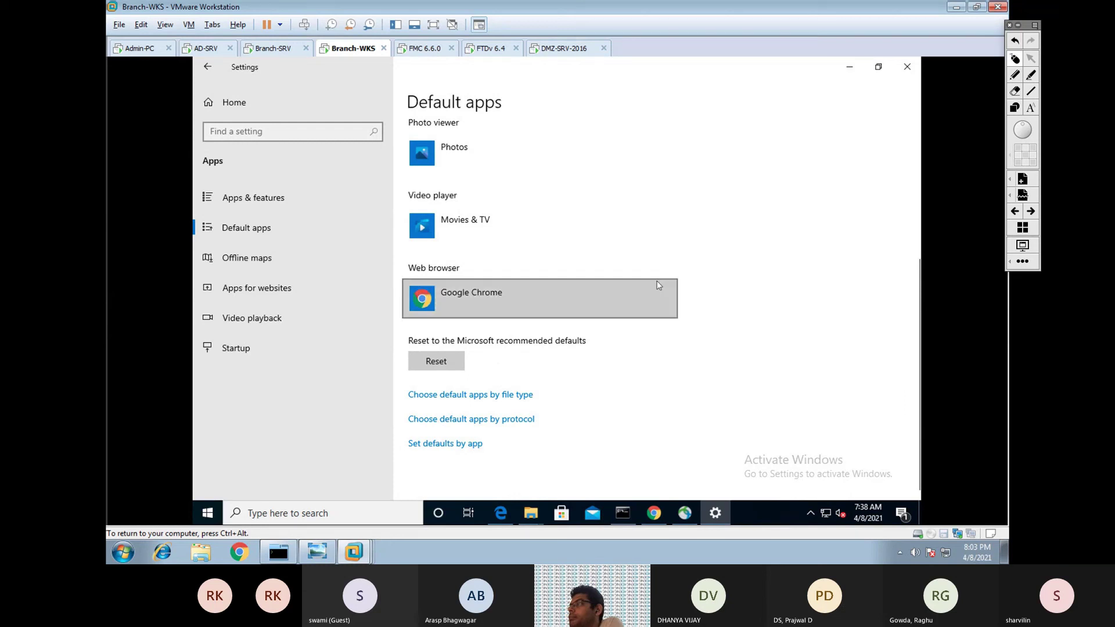
click(909, 70)
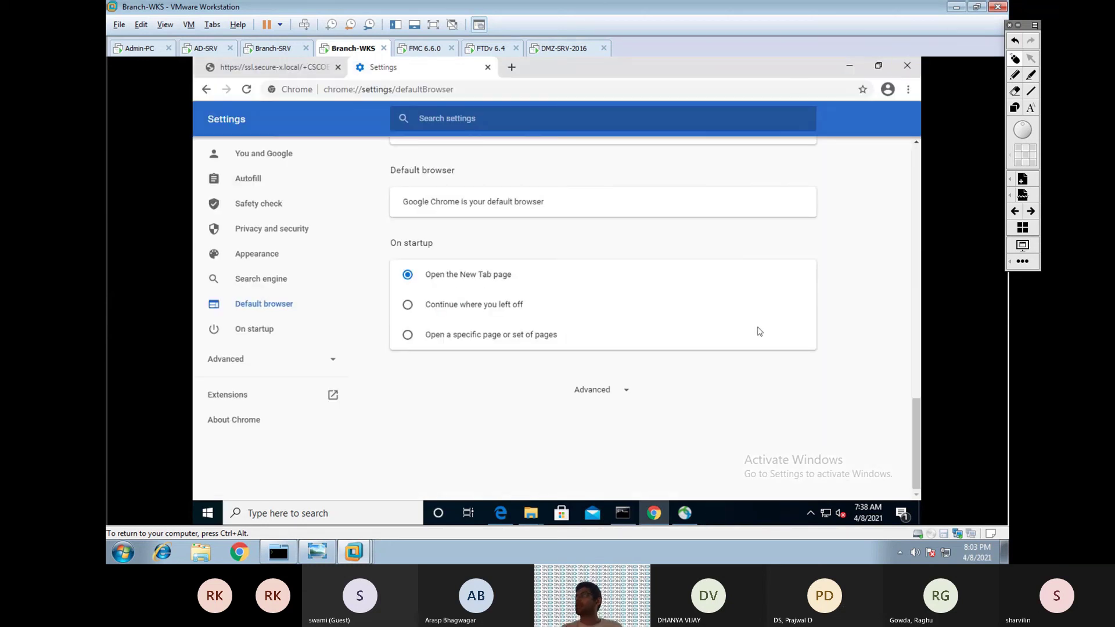
Connect AnyConnect to ssl.secure-x.local anyway, check the 'This site is not secure' details, and close the login window.
click(872, 446)
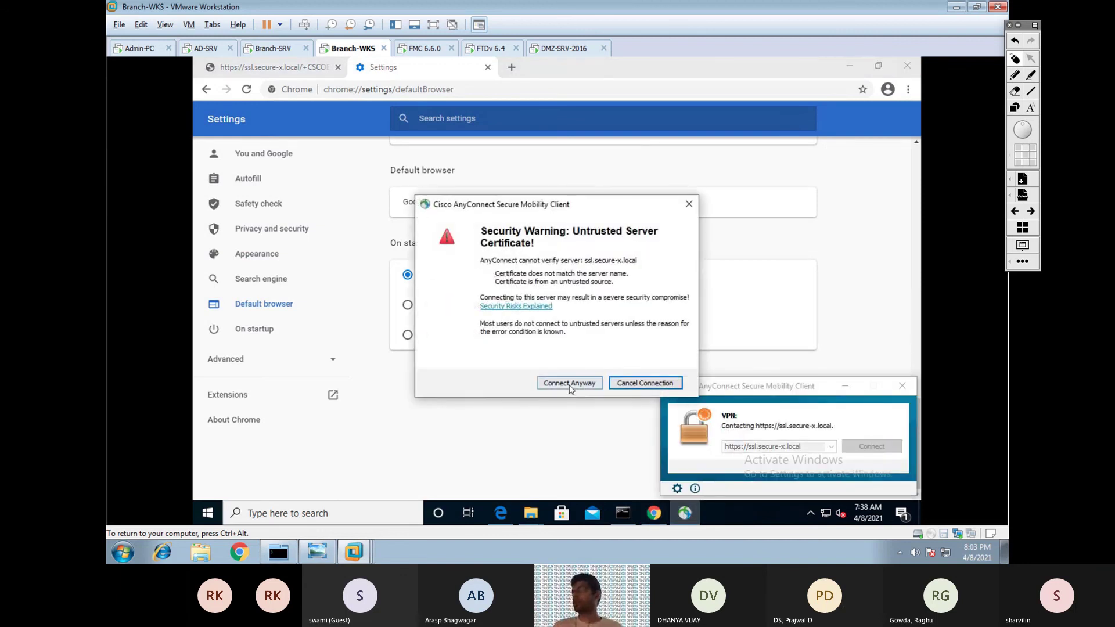
click(569, 385)
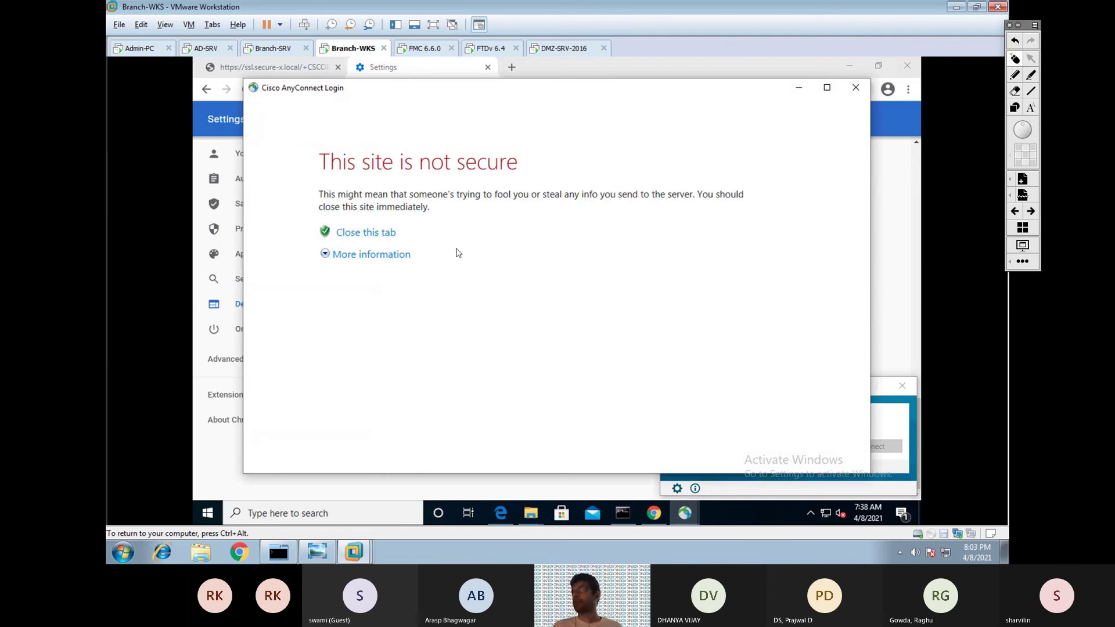
click(372, 256)
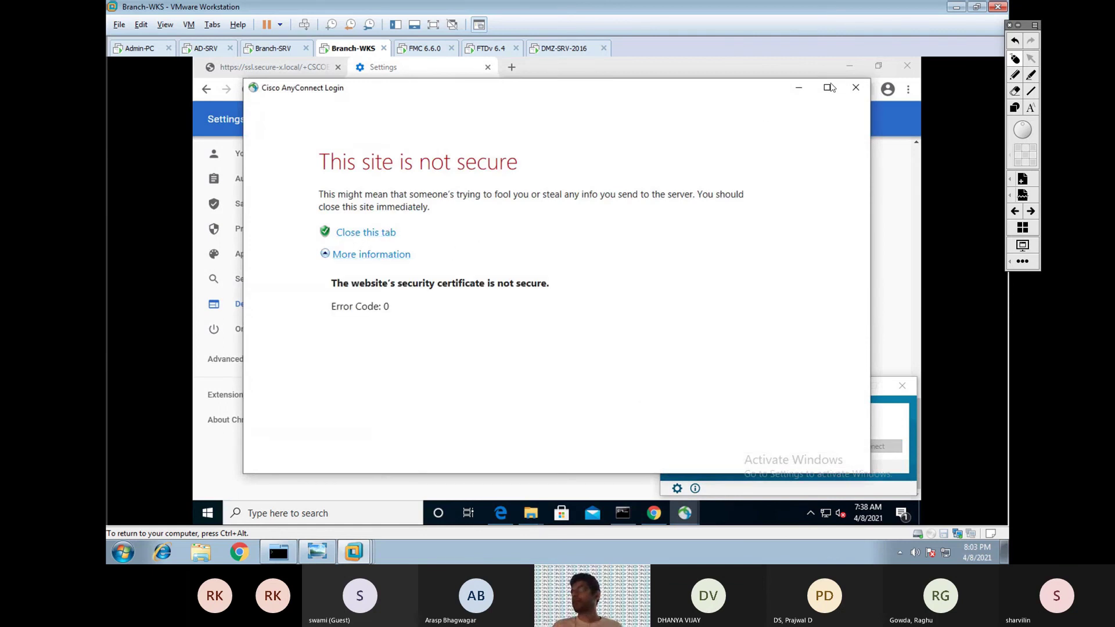
click(856, 87)
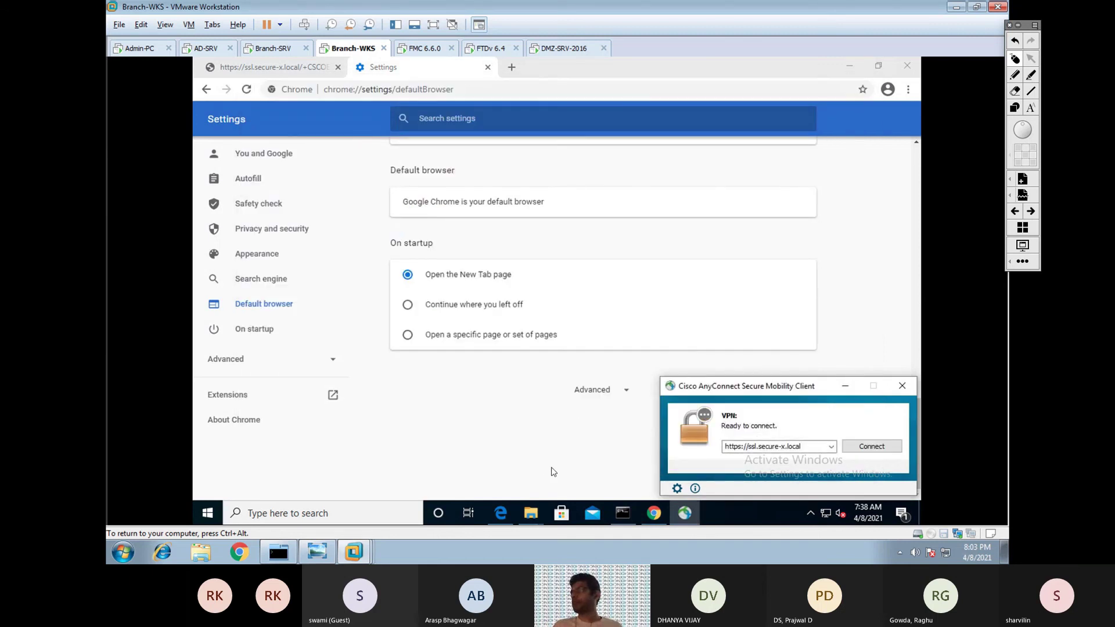
In Edge, get past the certificate error to the SSL VPN login page.
click(500, 514)
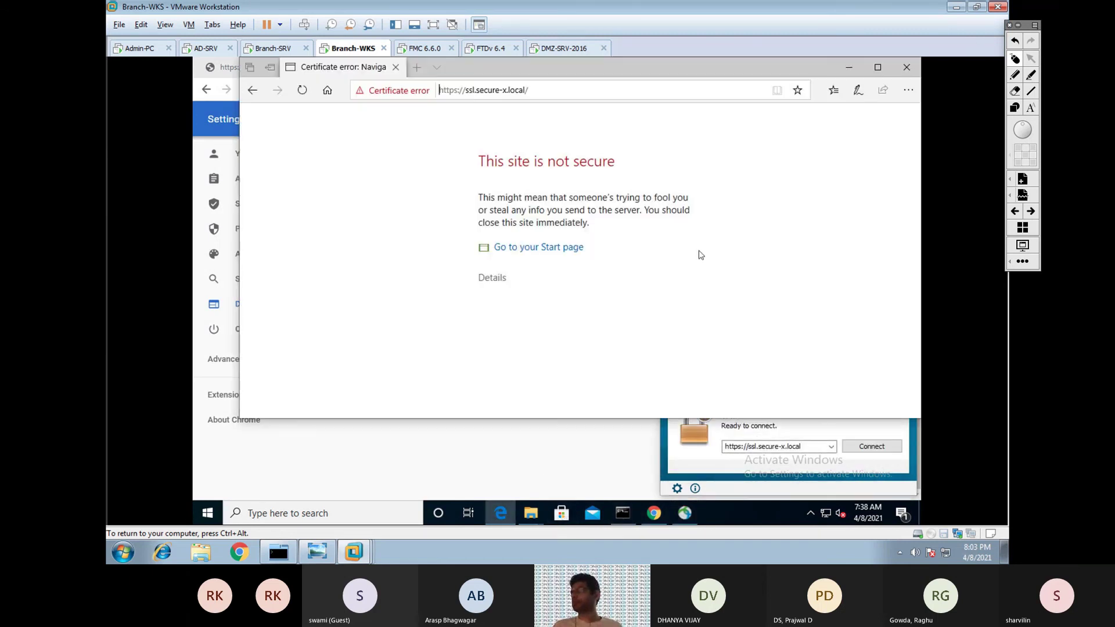
click(493, 278)
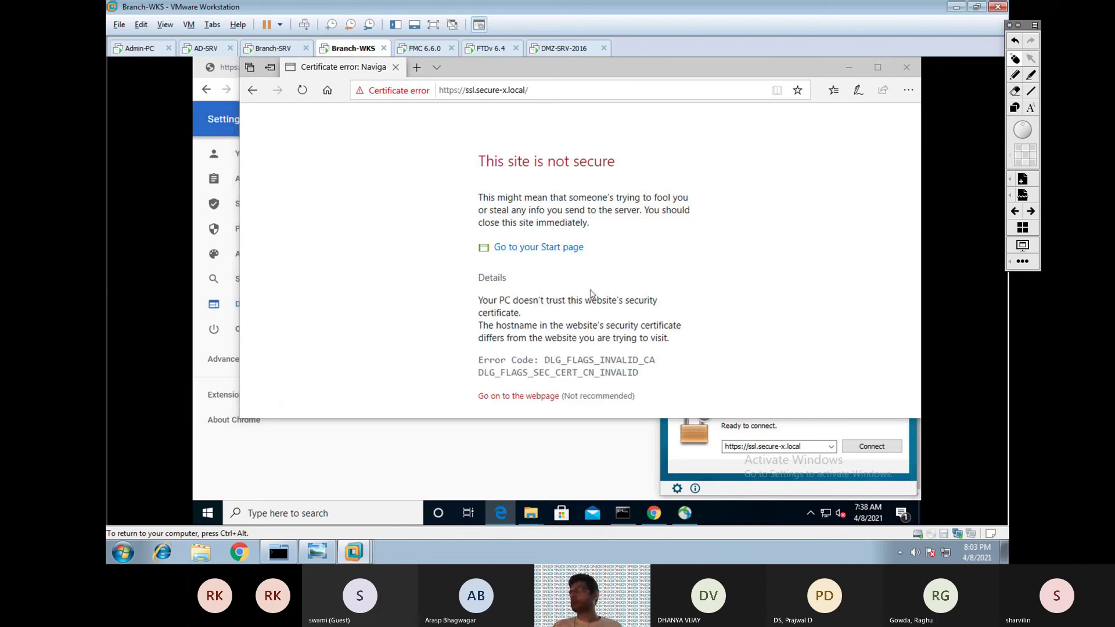
click(521, 395)
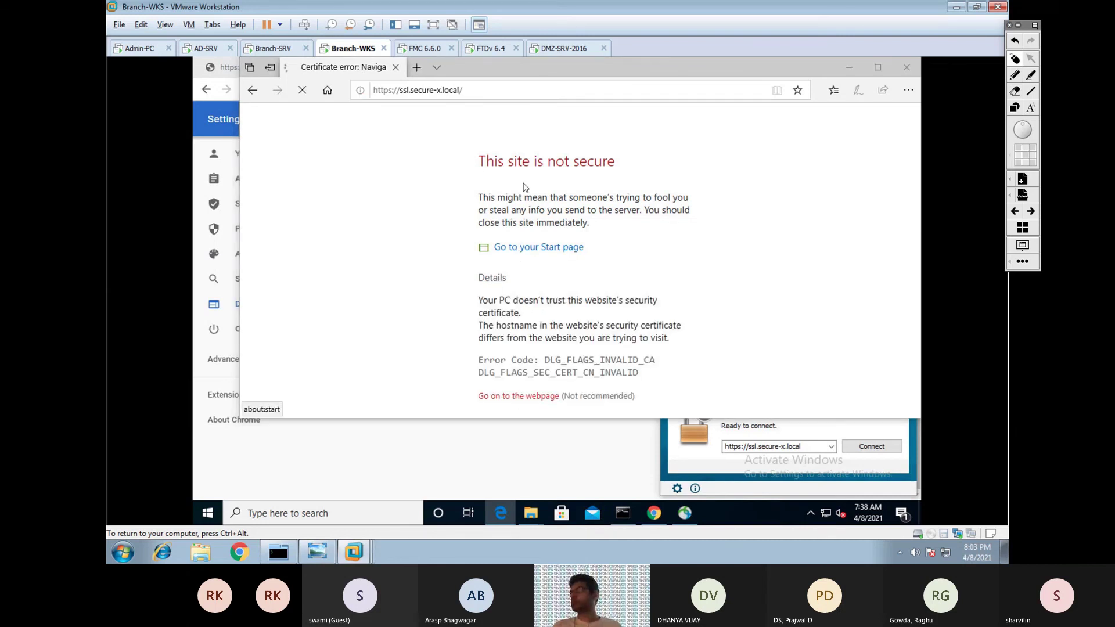
Export the ASA Temporary Self Signed Certificate to the Desktop as an X.509 file.
click(396, 91)
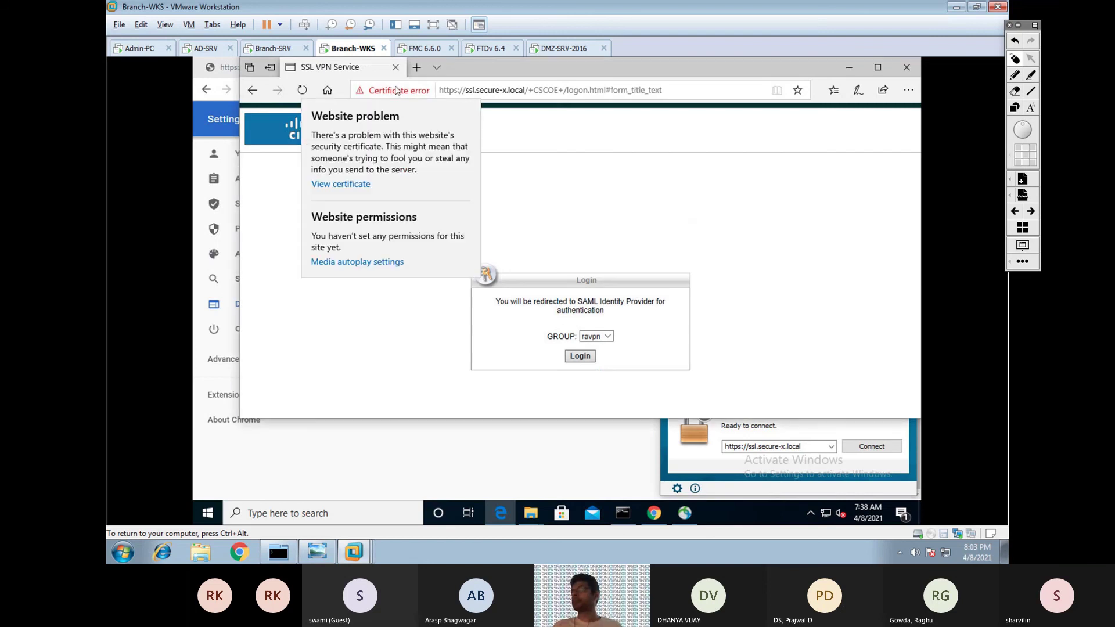
click(363, 184)
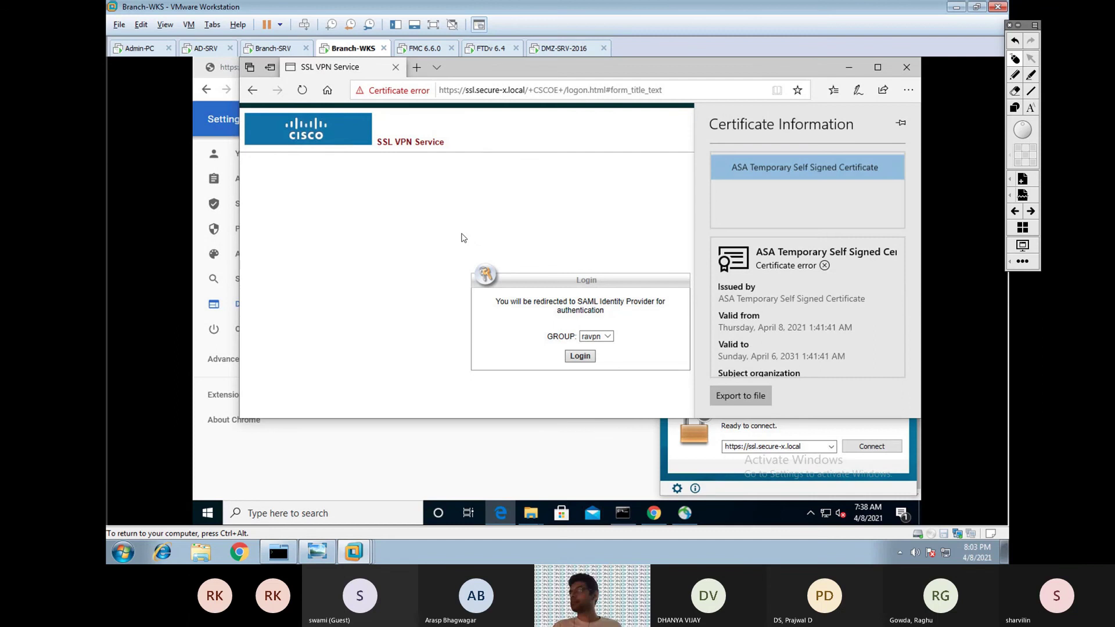
click(731, 399)
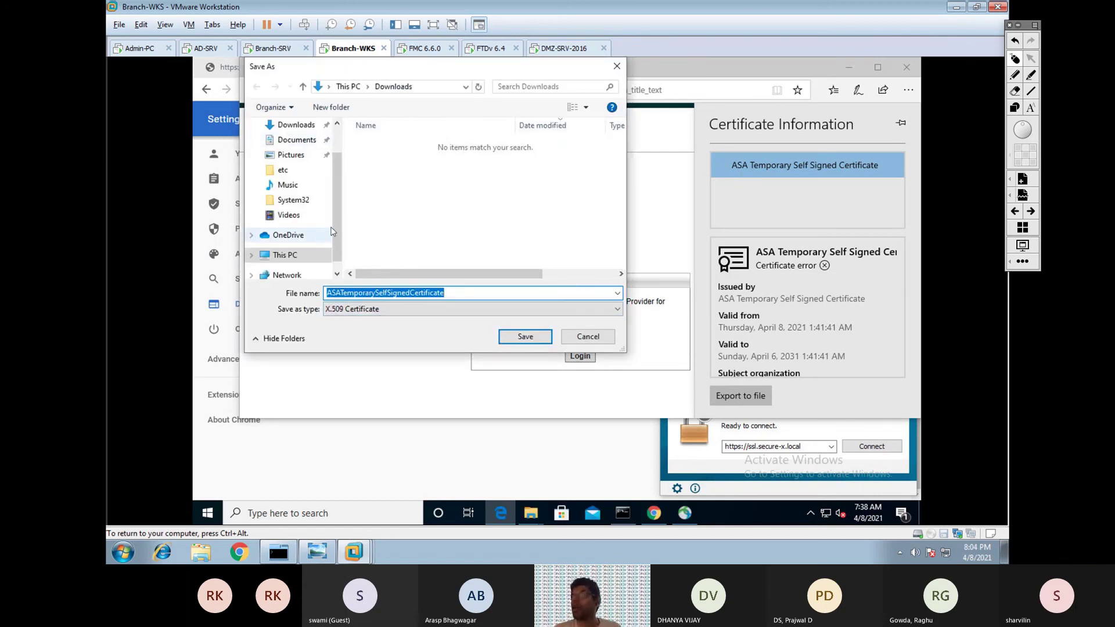
scroll(333, 232, up, 1)
click(289, 150)
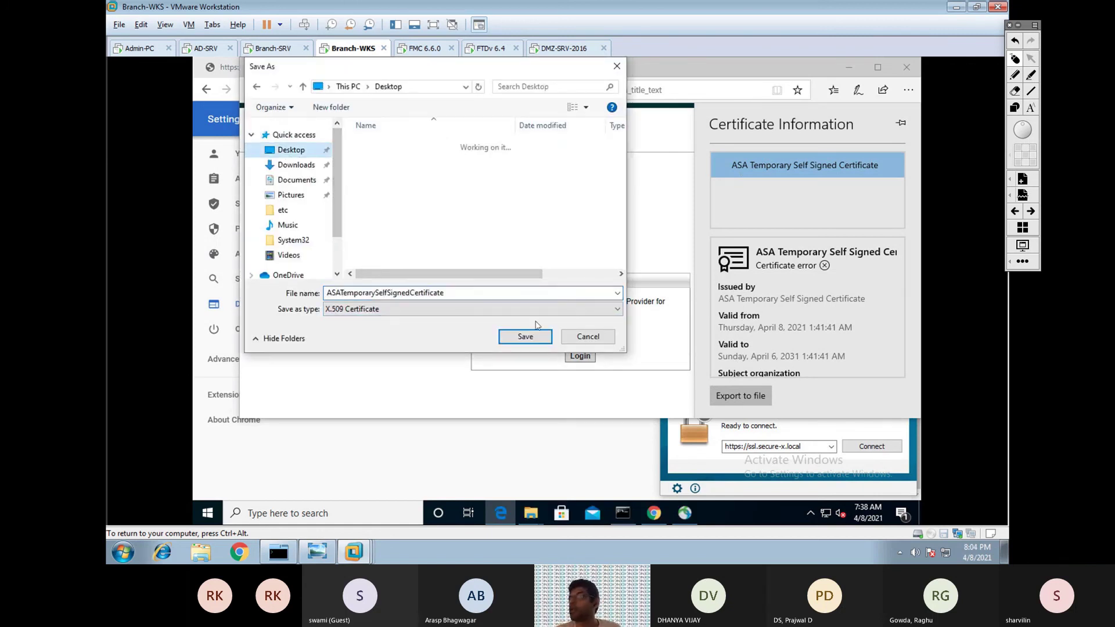
click(525, 337)
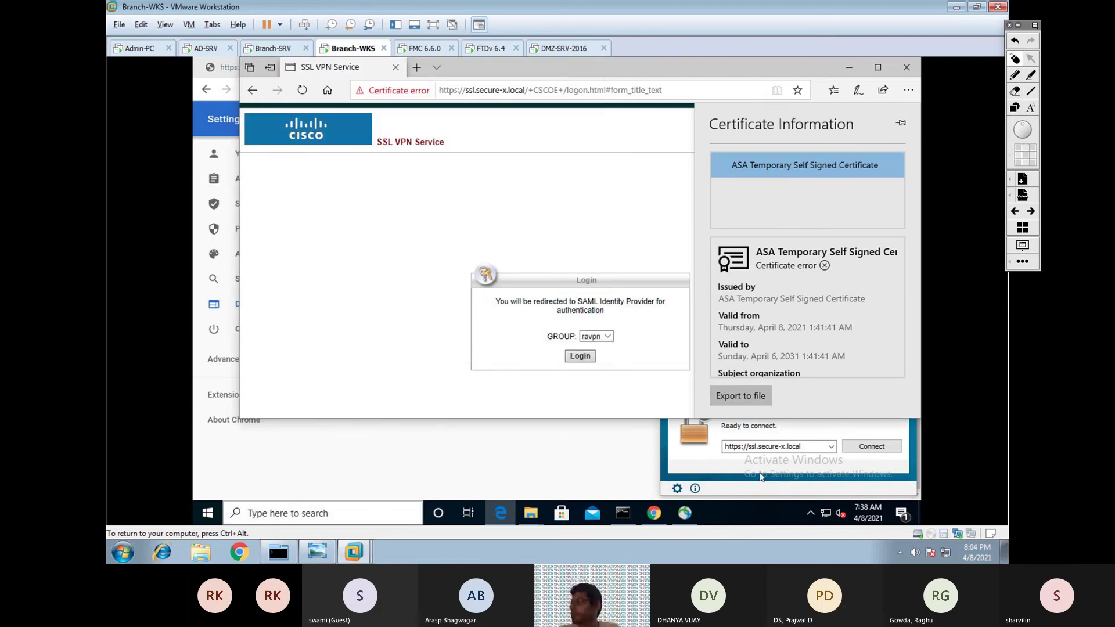
click(901, 512)
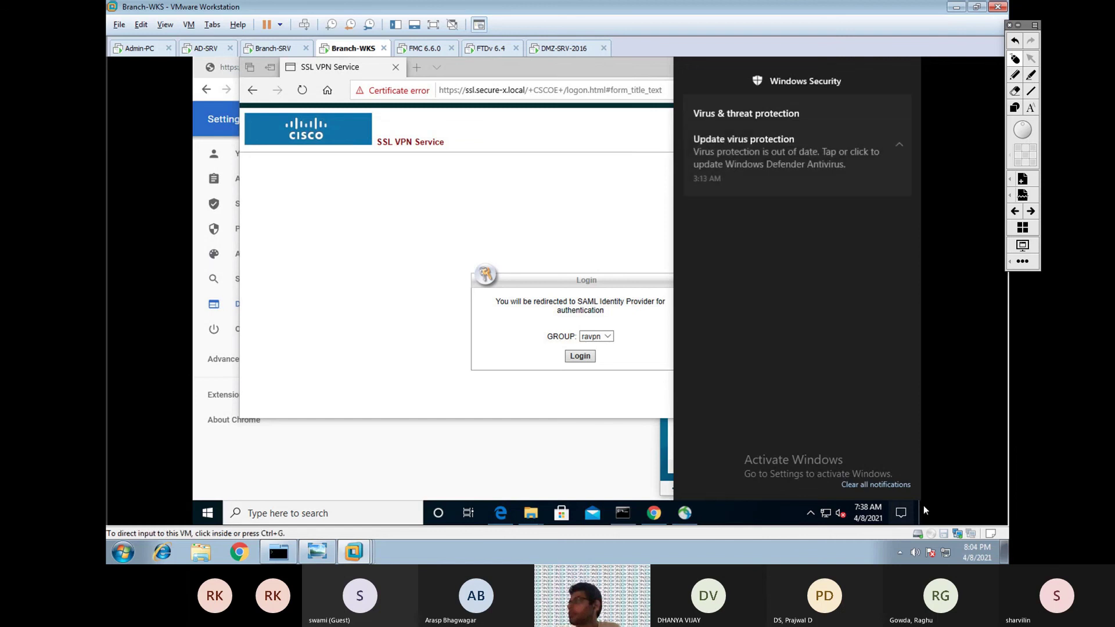
click(918, 513)
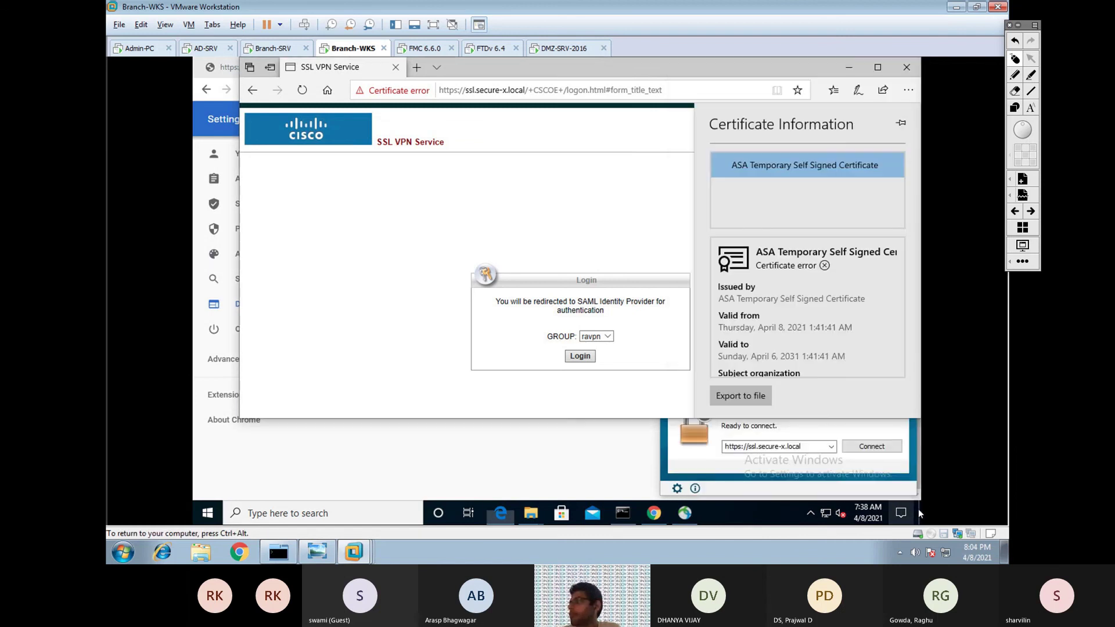
click(901, 513)
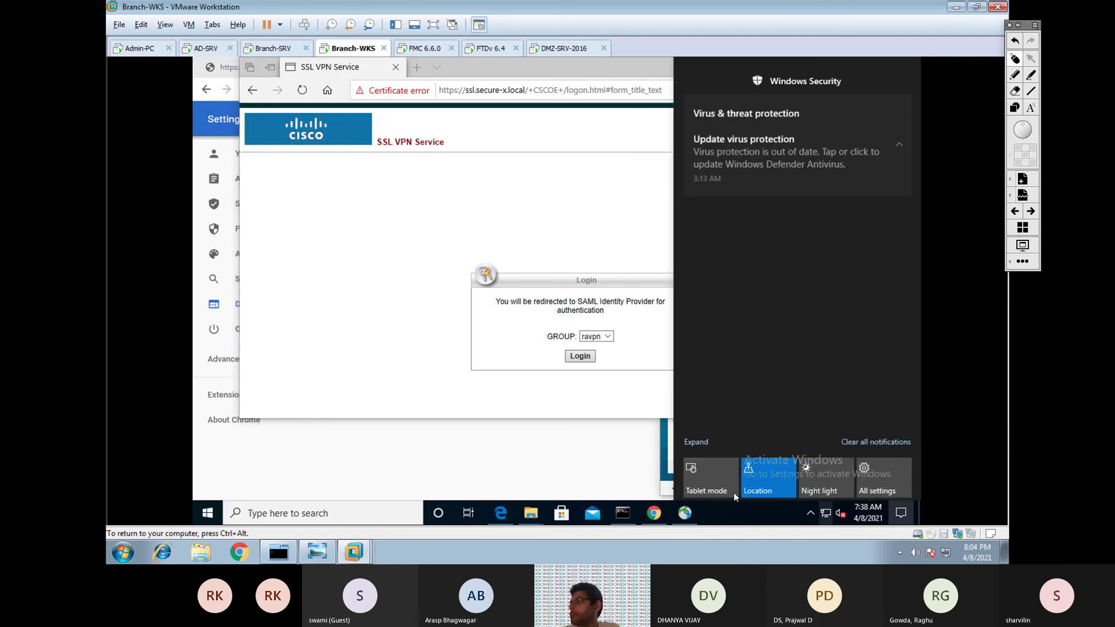
click(654, 513)
Open the ASA certificate on the Desktop and install it with automatic store selection.
mouse_move(541, 507)
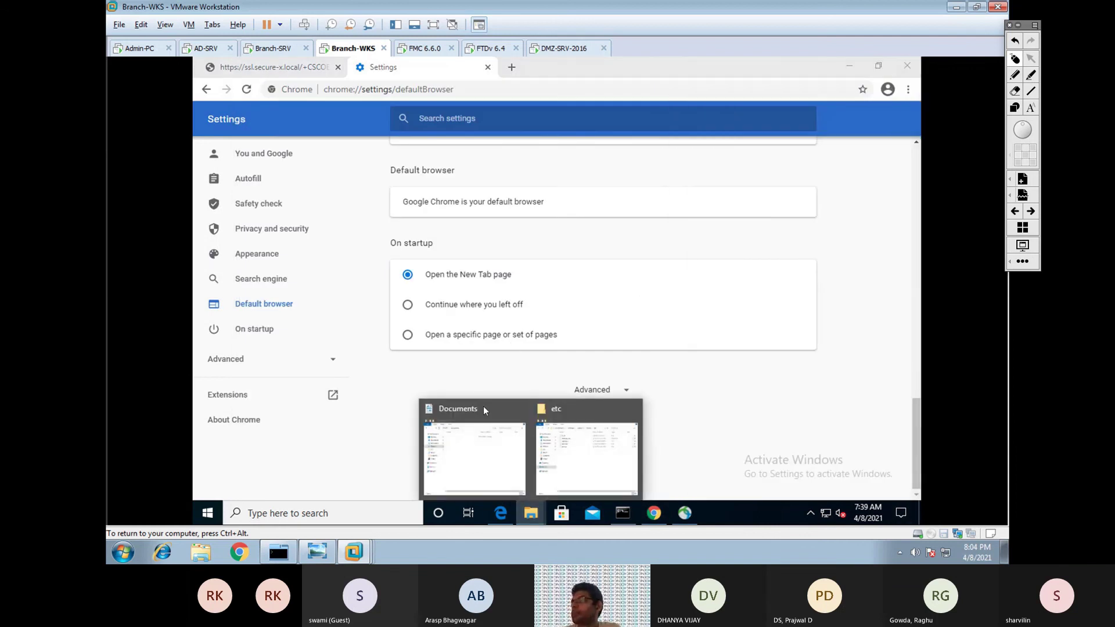
click(583, 447)
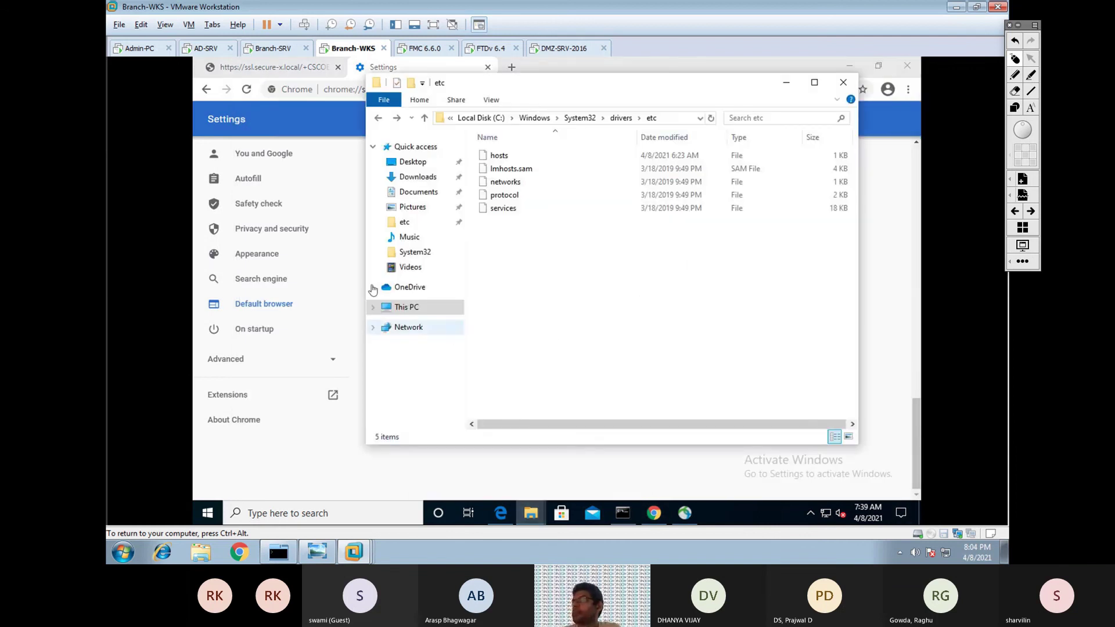
click(410, 164)
click(530, 210)
double_click(530, 210)
click(615, 296)
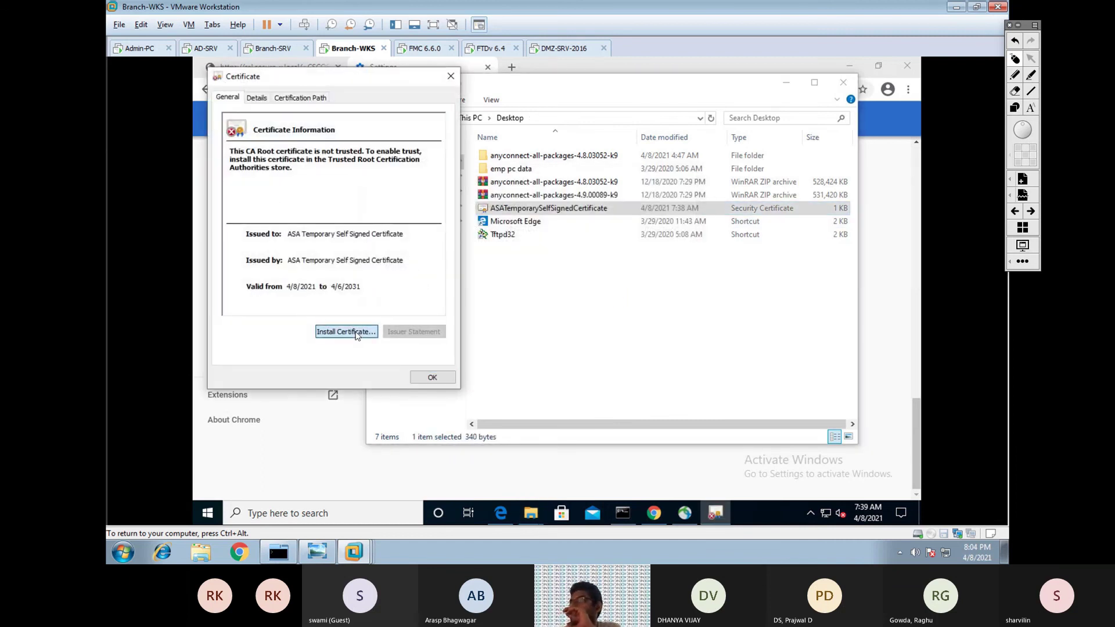
click(345, 331)
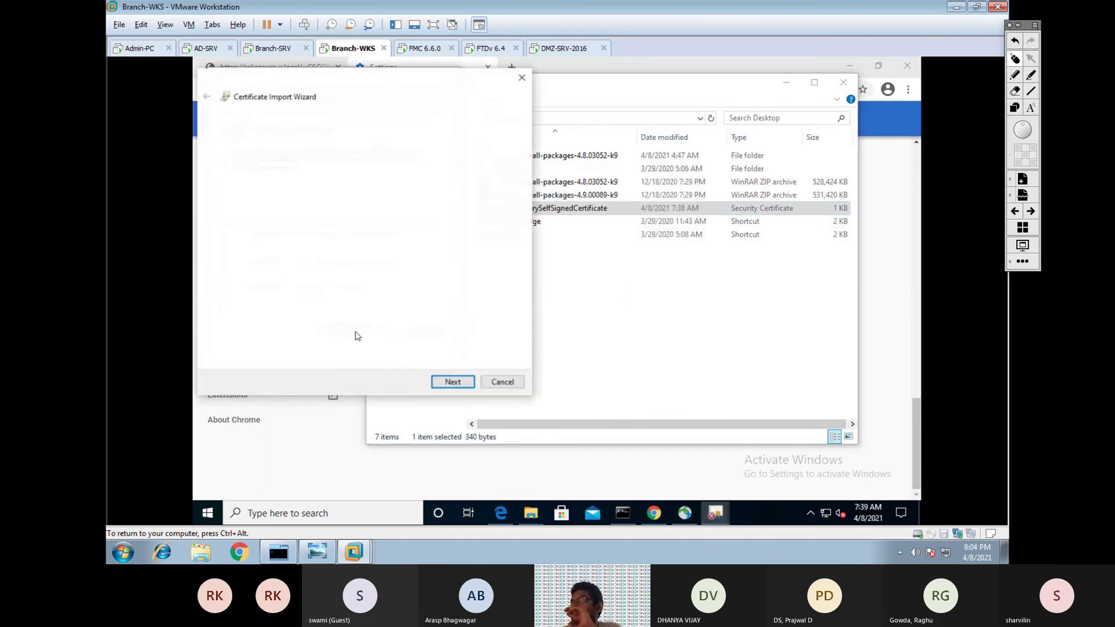
click(452, 383)
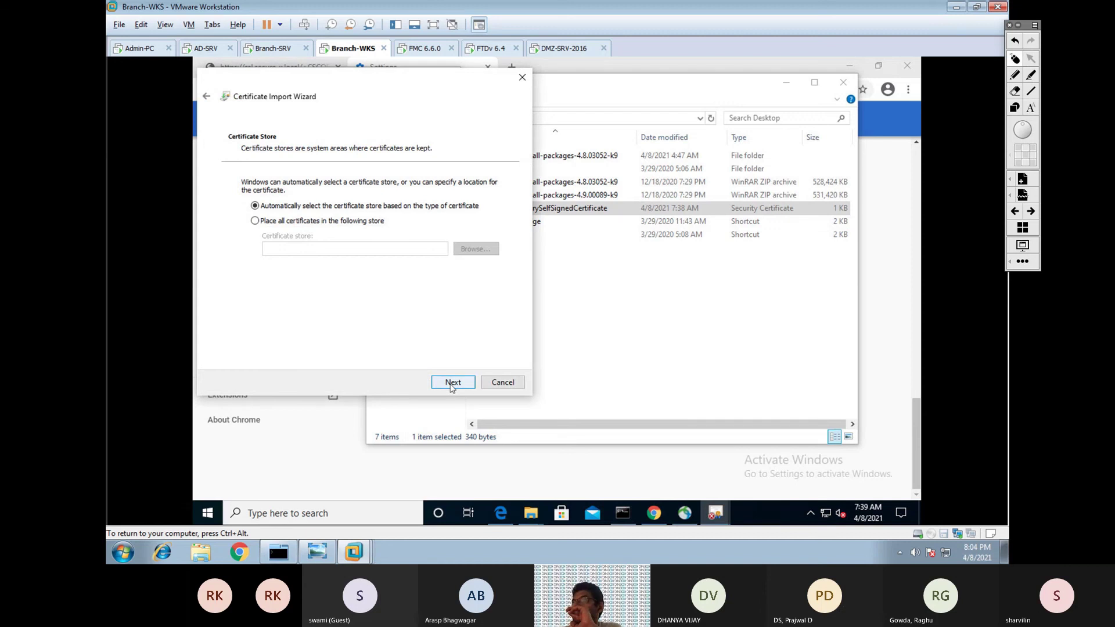
click(452, 385)
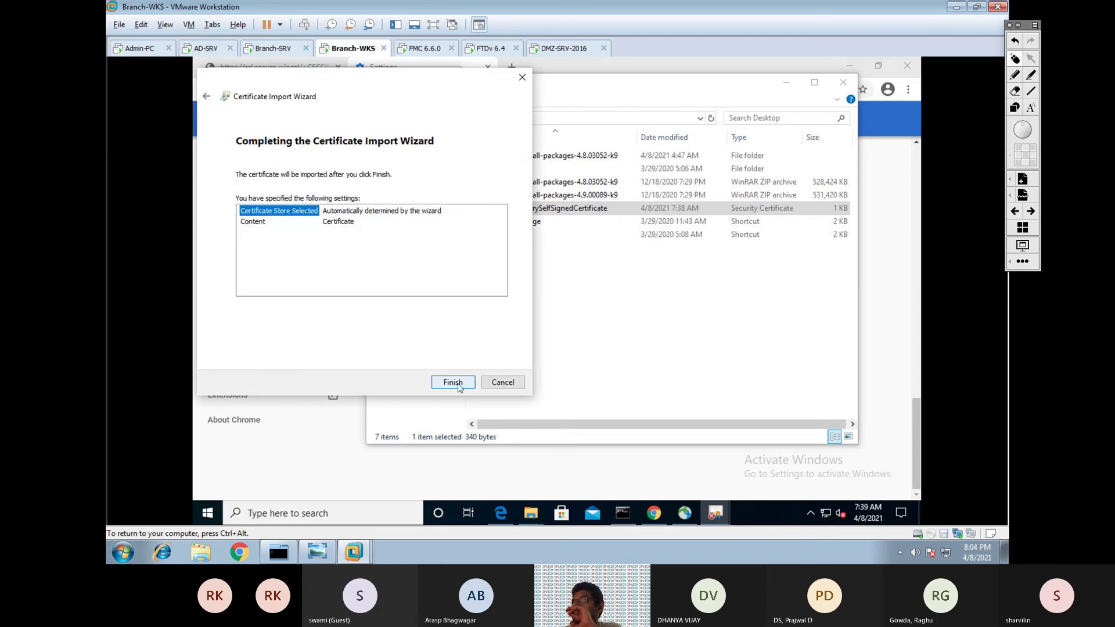
click(454, 386)
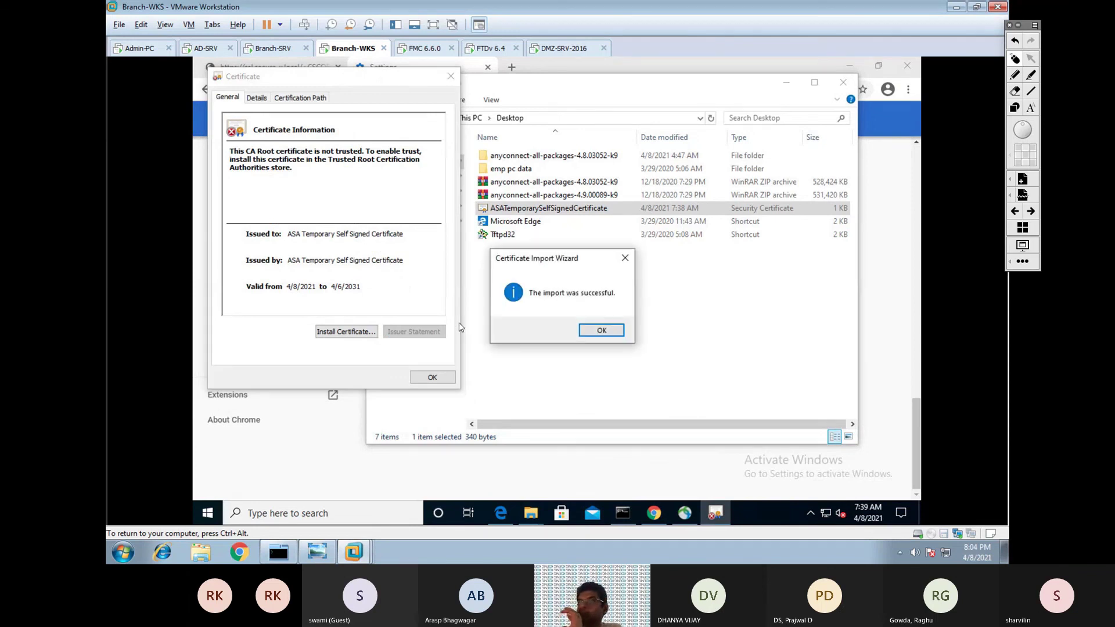
click(598, 334)
Reinstall the certificate into the Trusted Root Certification Authorities store, accepting the warning.
click(355, 332)
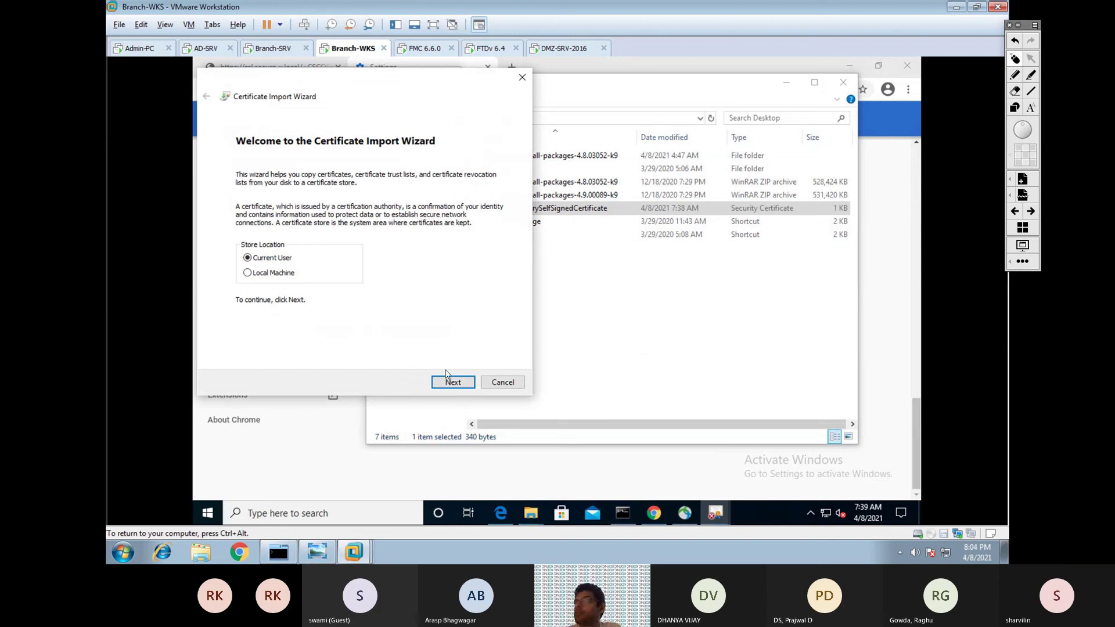
click(445, 383)
click(278, 225)
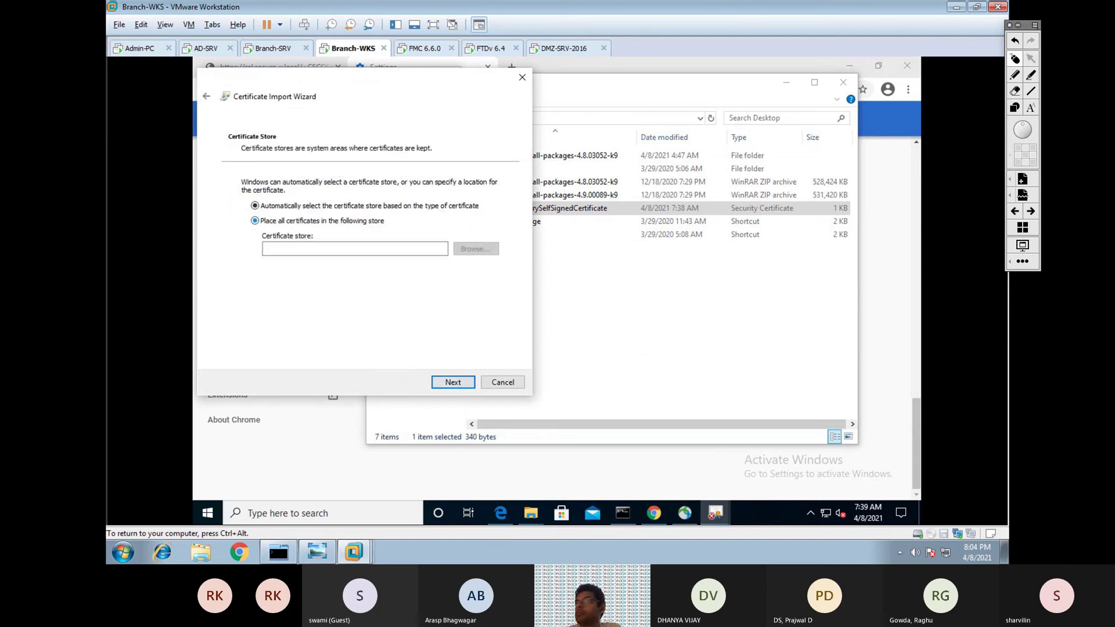
click(476, 249)
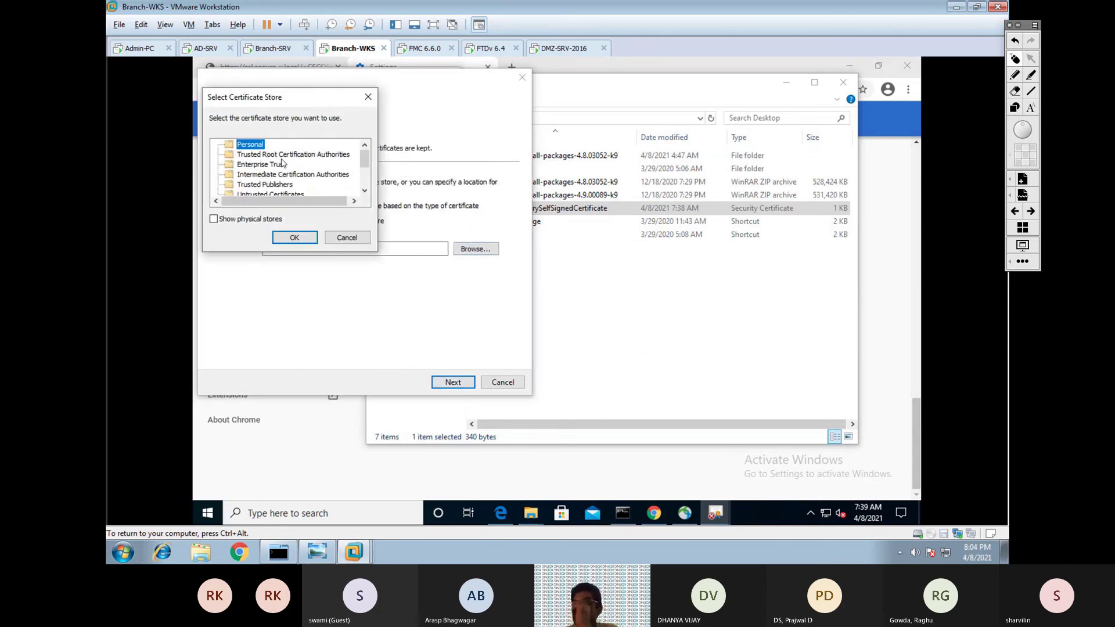
click(284, 155)
click(295, 238)
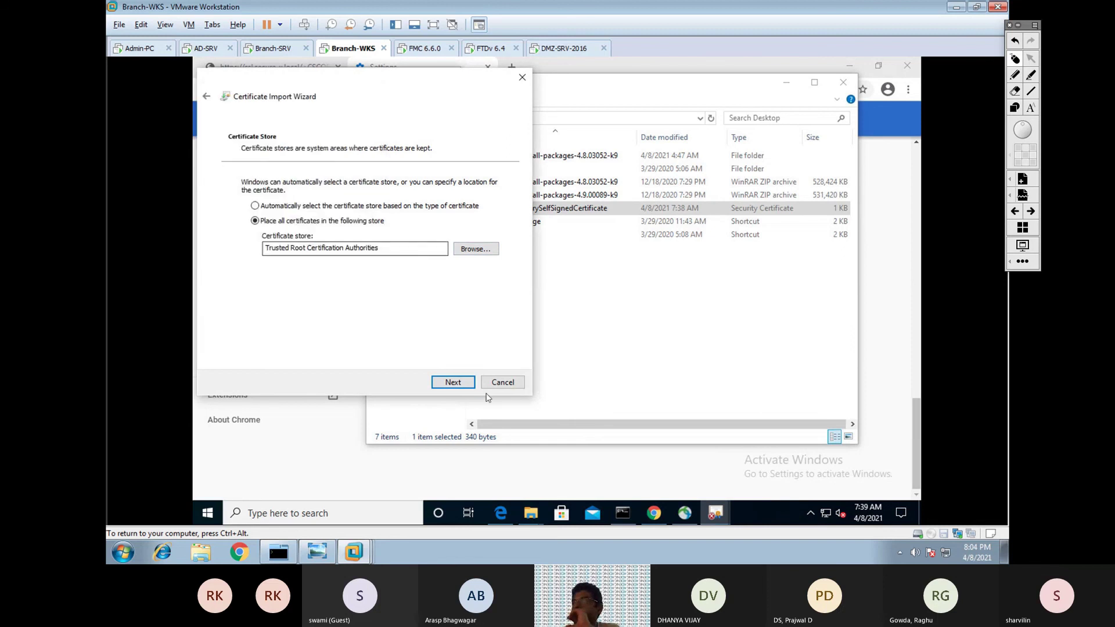
click(452, 382)
click(454, 381)
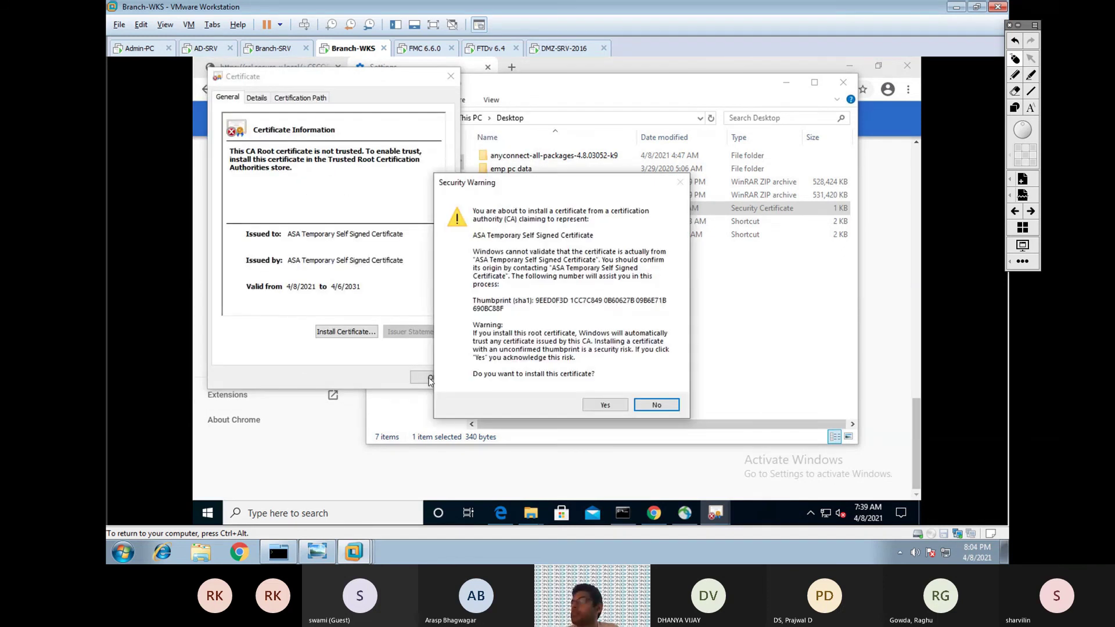
key(Return)
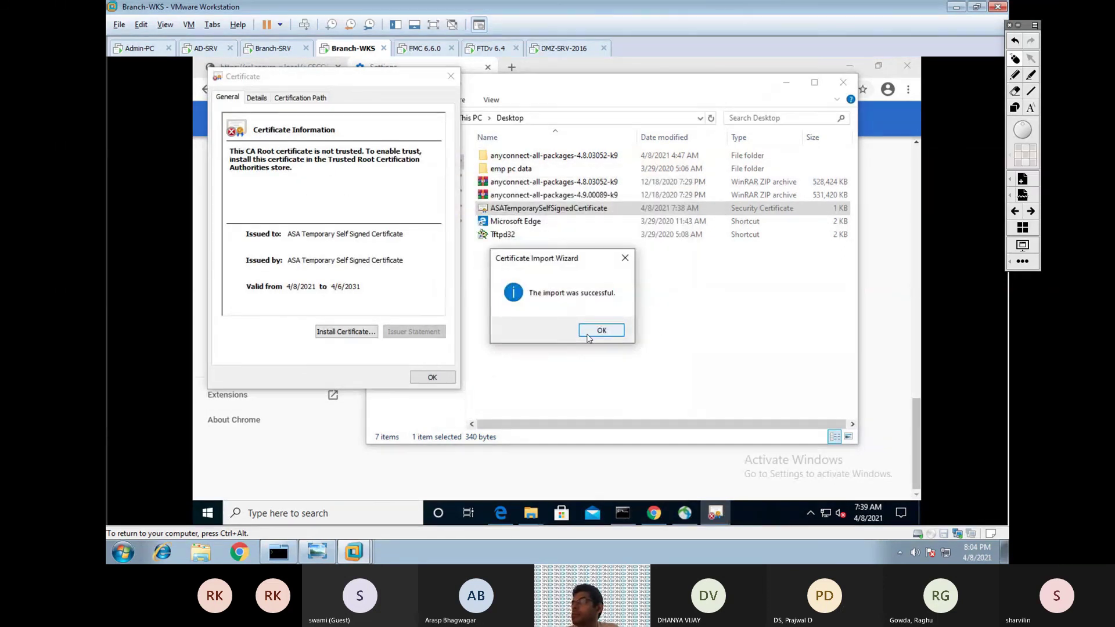
click(602, 330)
key(Return)
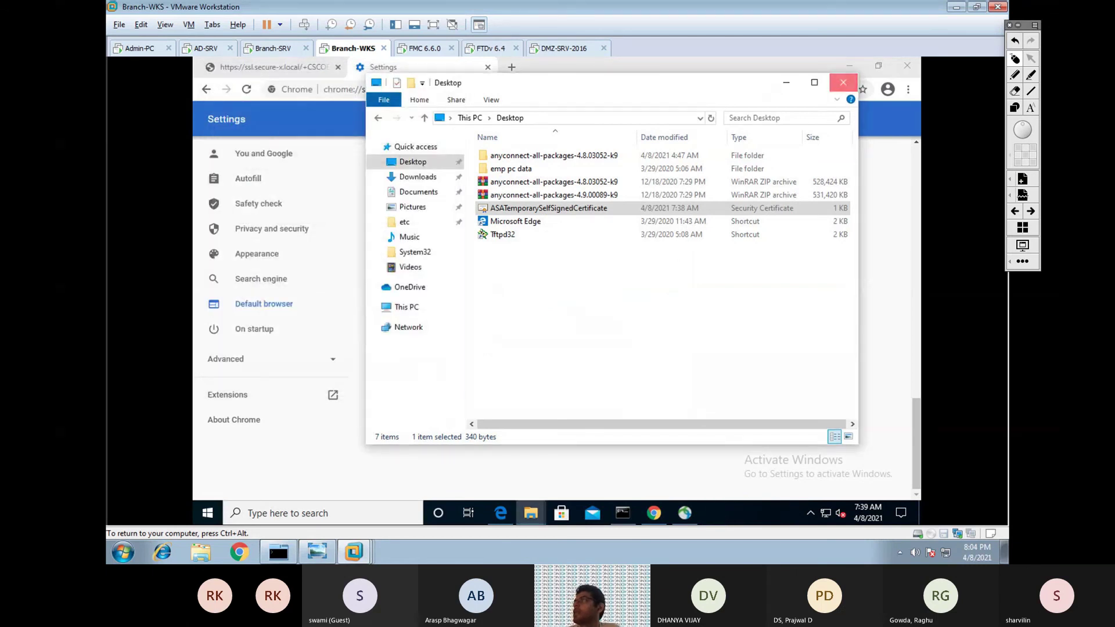
click(843, 83)
Close the Chrome settings tab, reload the SSL VPN portal, and log out.
click(487, 67)
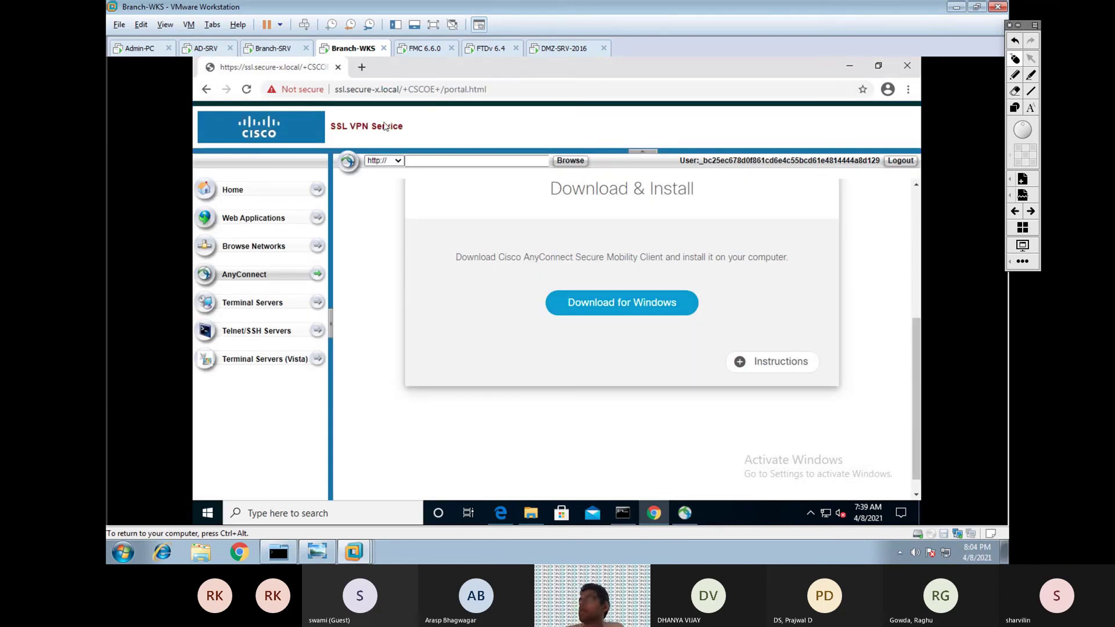
click(245, 91)
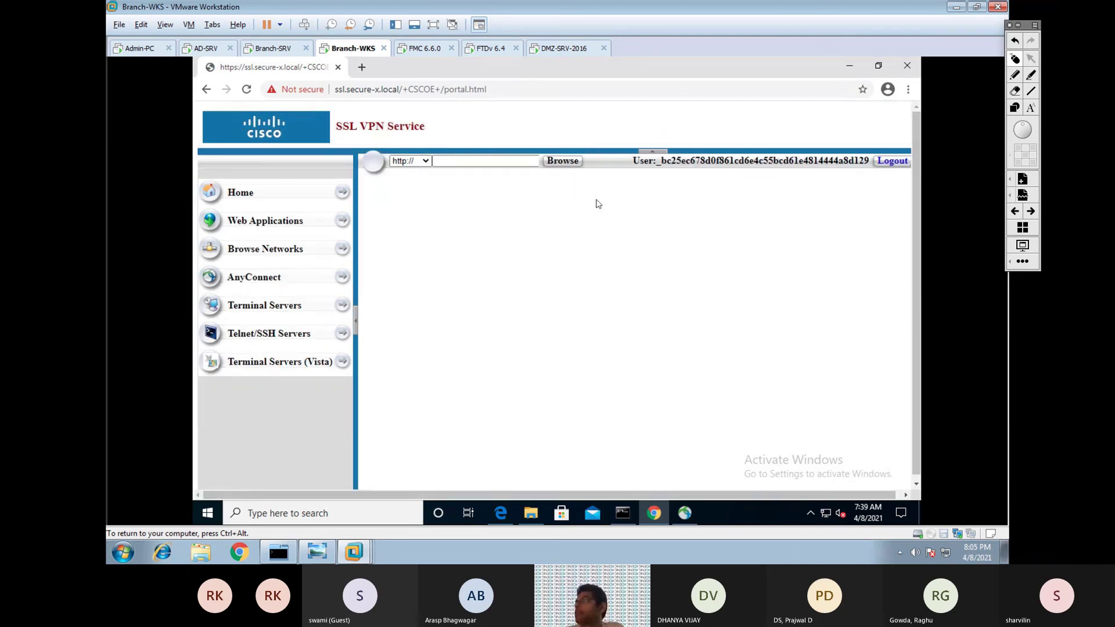
click(876, 162)
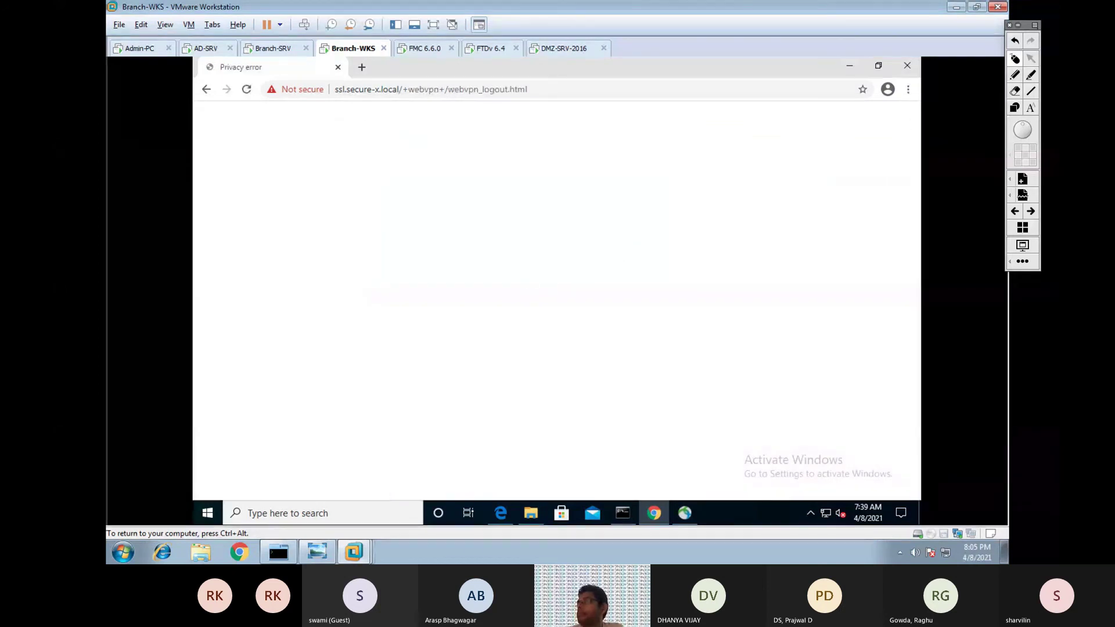
Proceed past the certificate warning and log on again with the ravpn group.
click(397, 410)
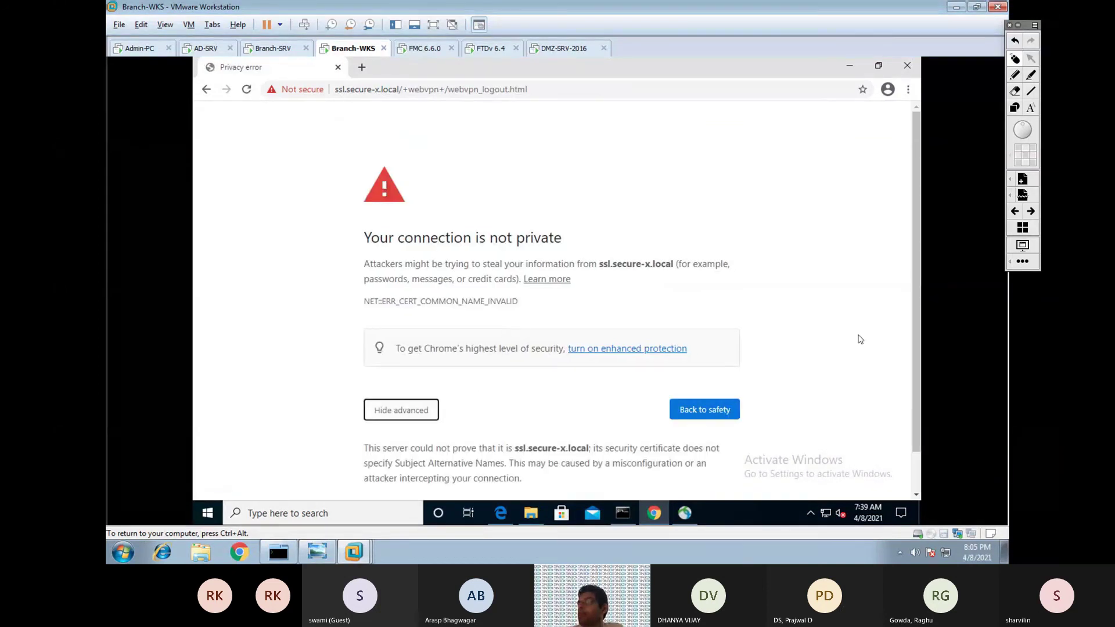
scroll(915, 306, down, 1)
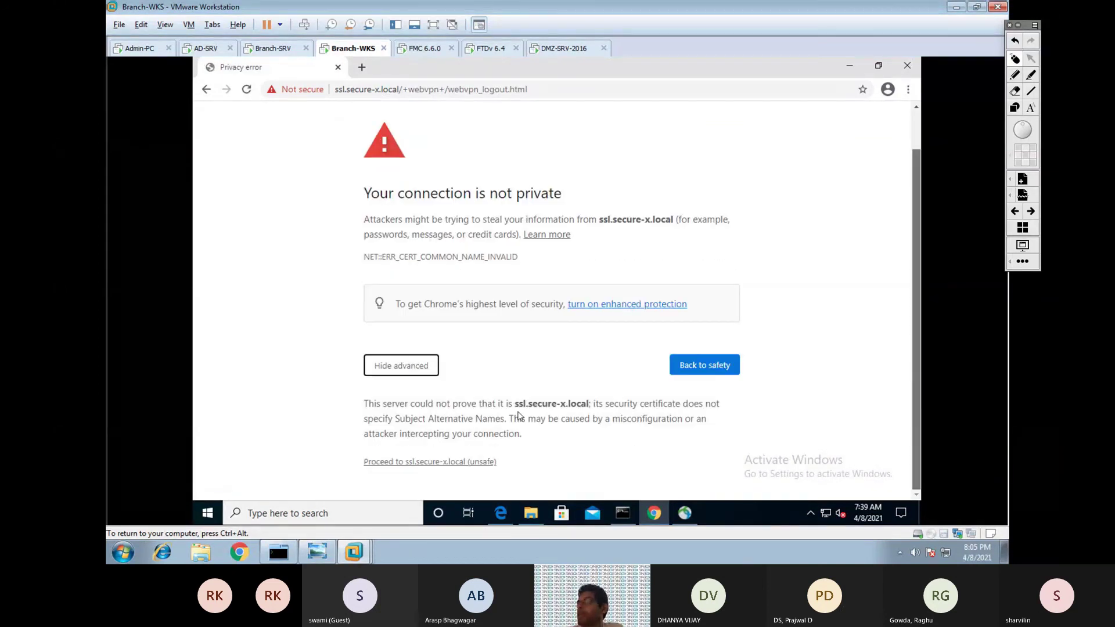
click(390, 463)
click(555, 344)
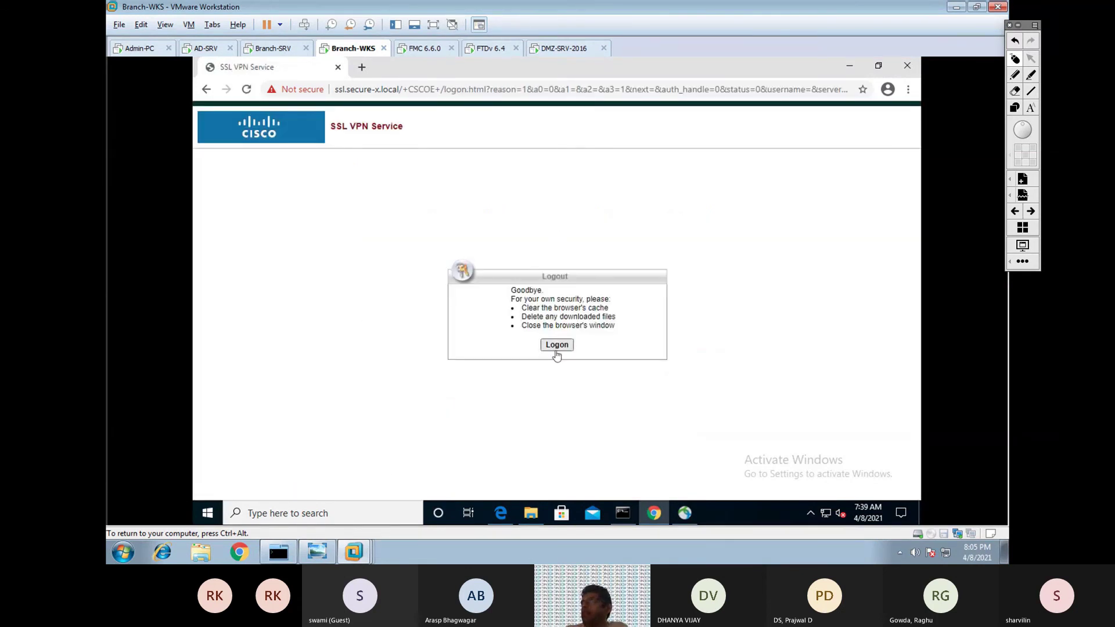
click(558, 353)
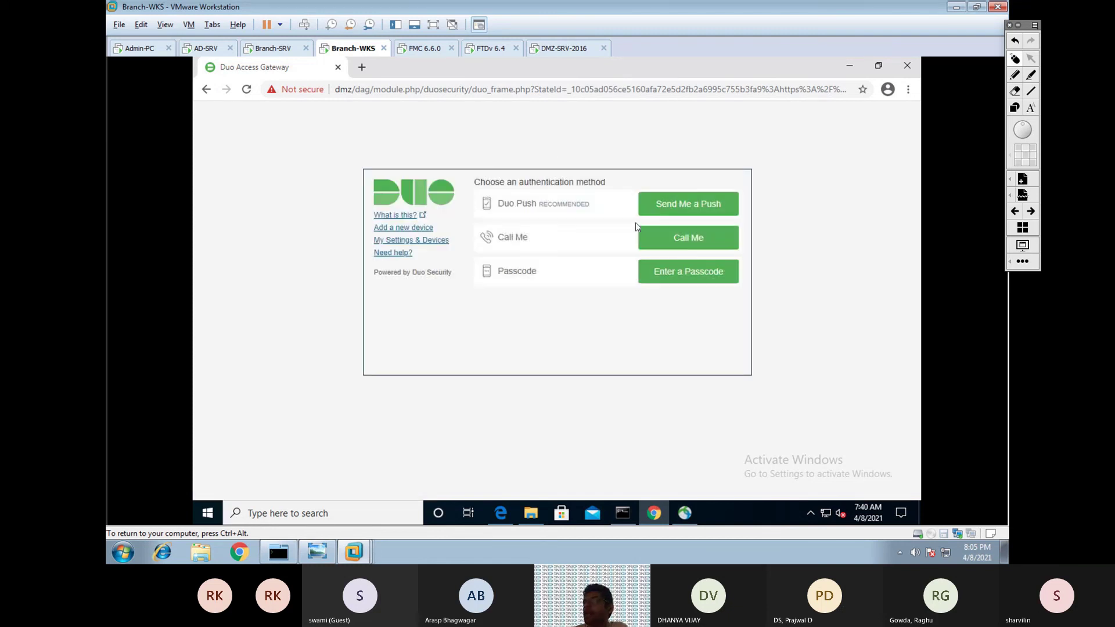
Approve a Duo push, then connect AnyConnect to ssl.secure-x.local.
click(667, 205)
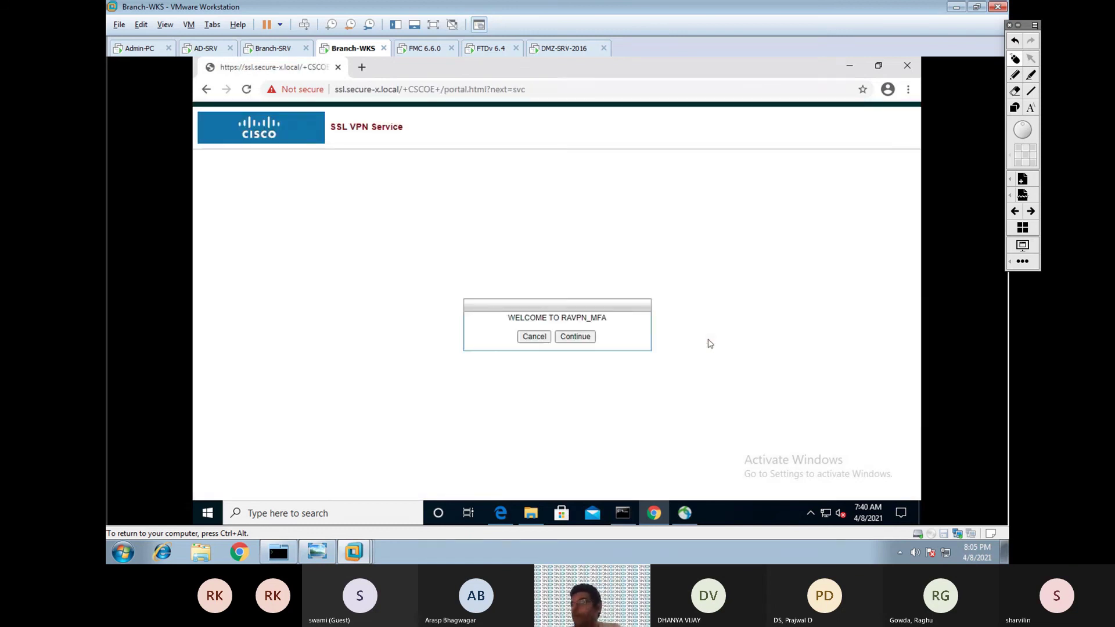
click(685, 513)
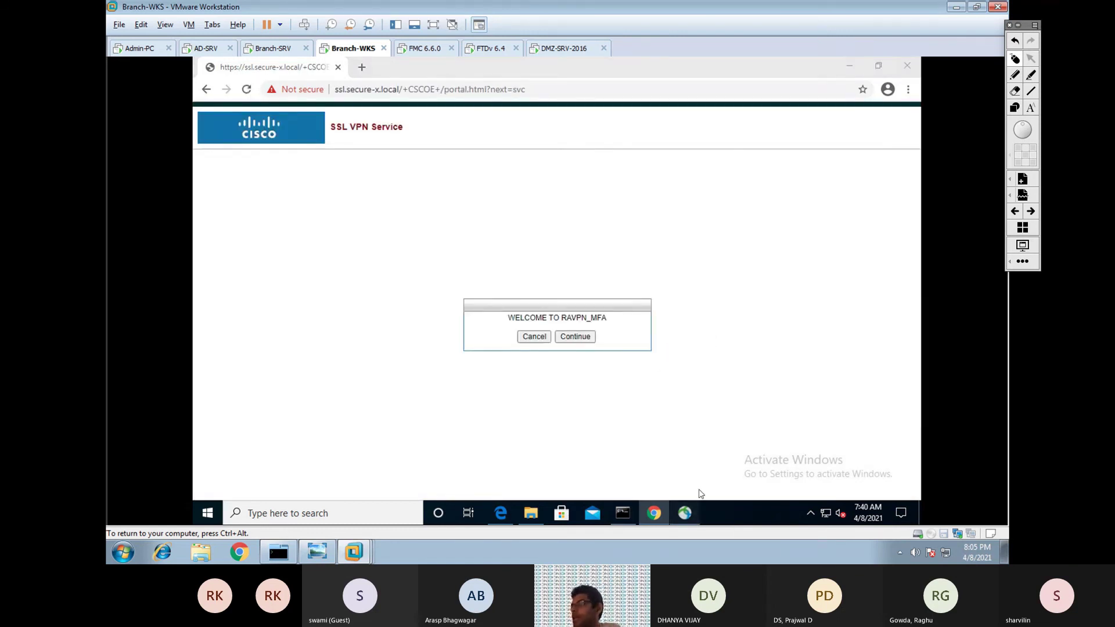
click(861, 447)
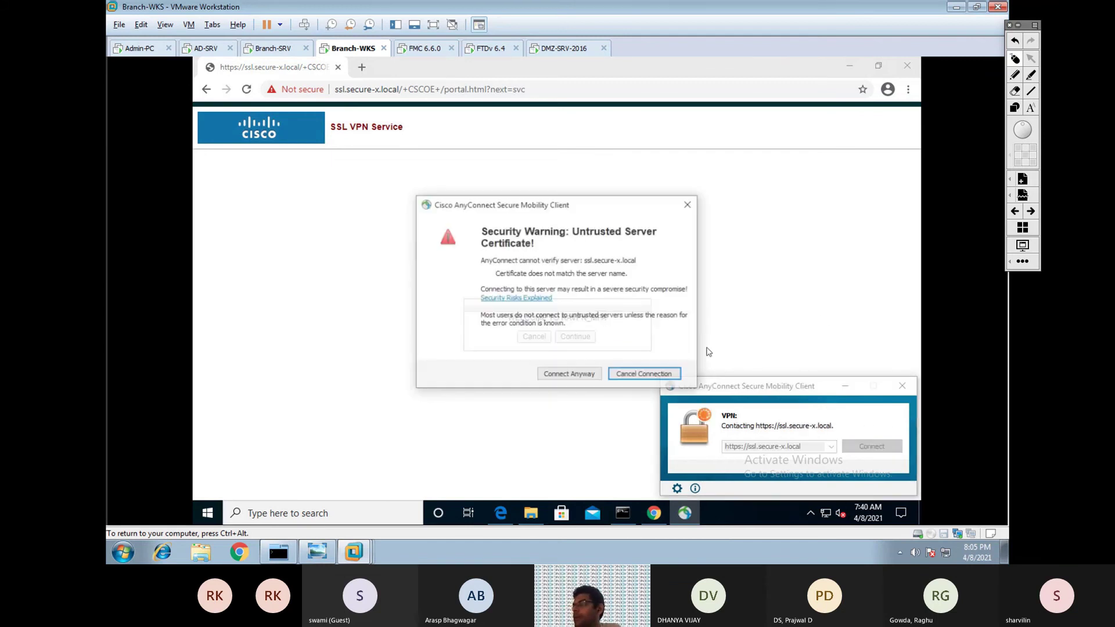
Connect despite the untrusted certificate, close the insecure login window, and continue past the RAVPN_MFA welcome.
click(592, 375)
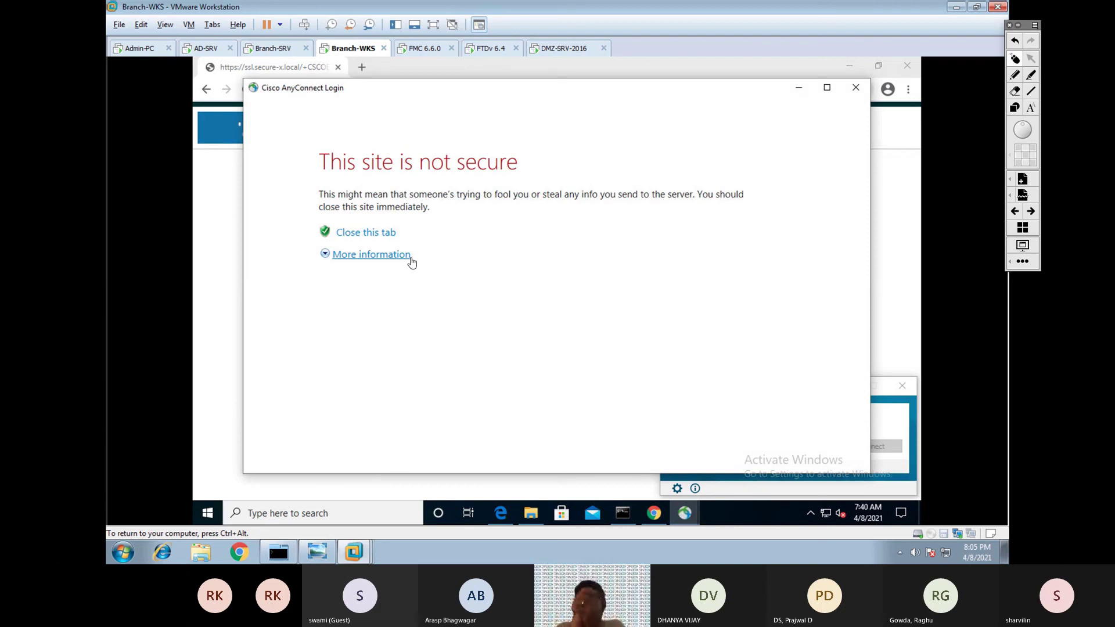
click(856, 88)
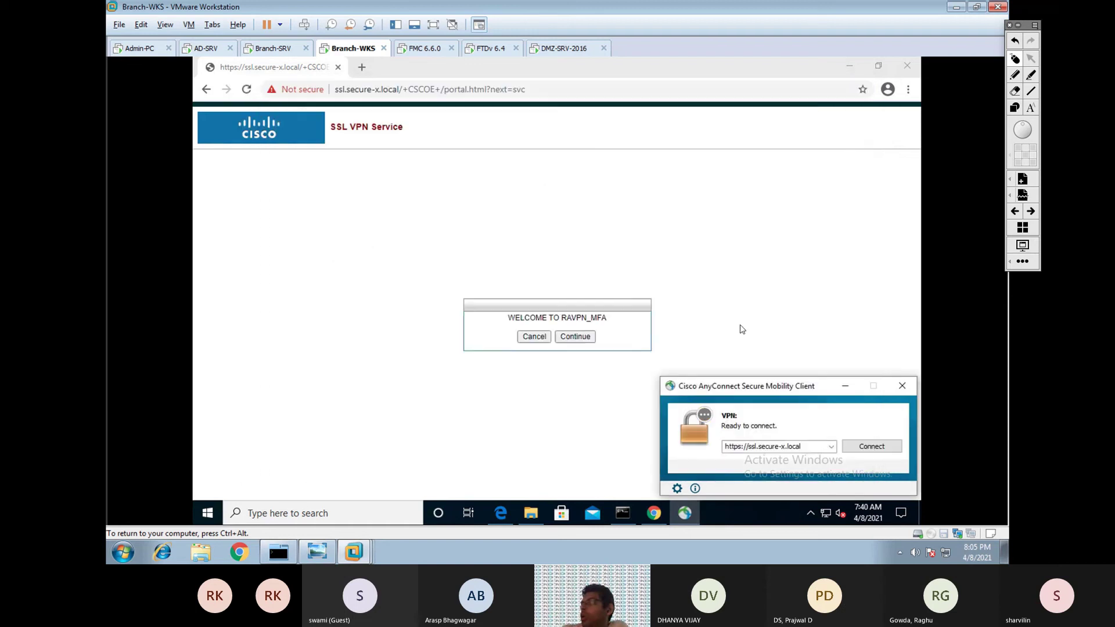
click(576, 337)
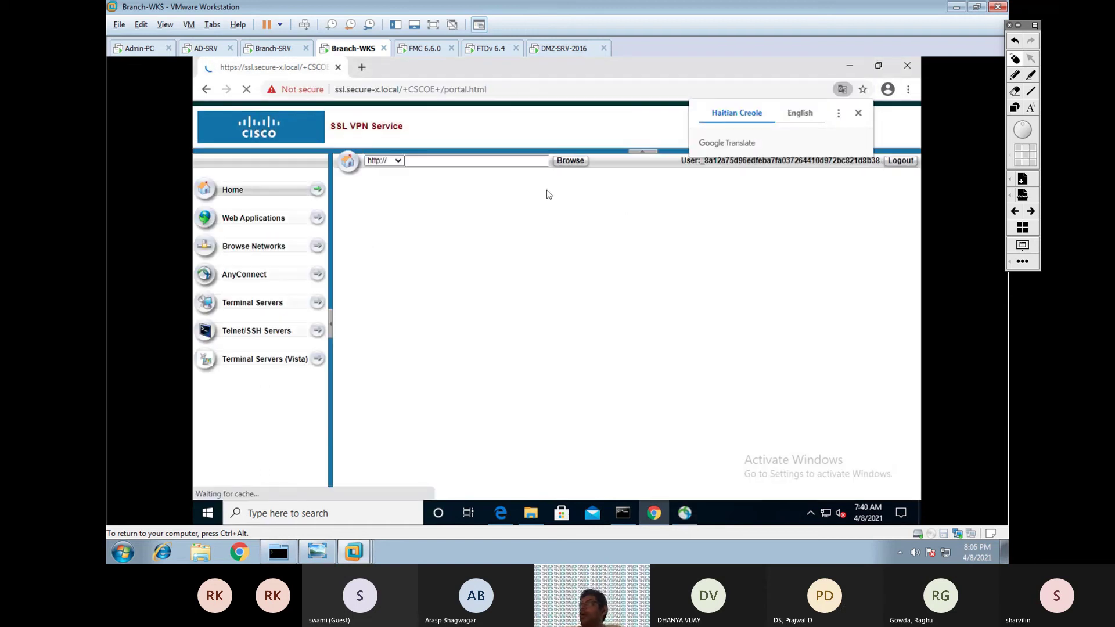